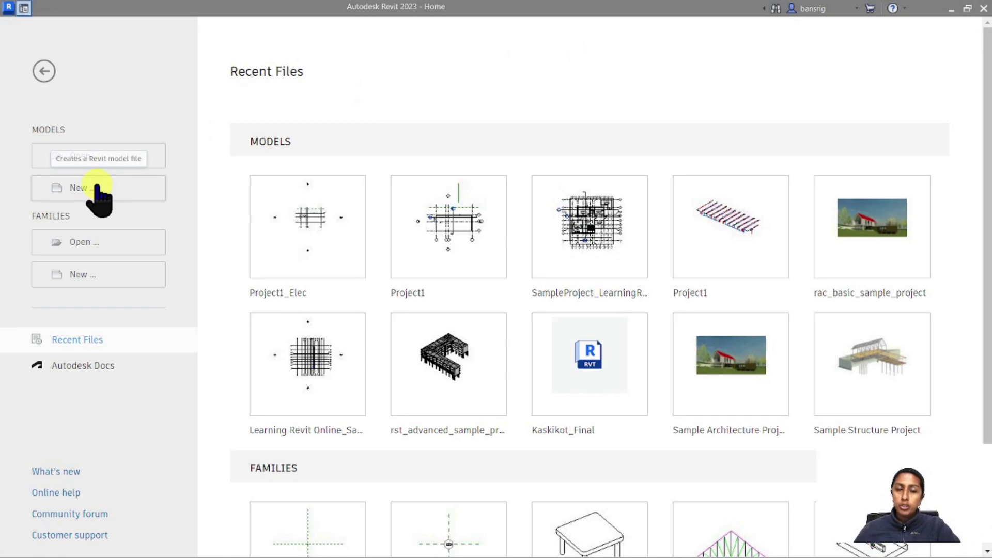
Create a new project from a template selected in the list of template files.
{"action": "left_click", "coordinate": [92, 186]}
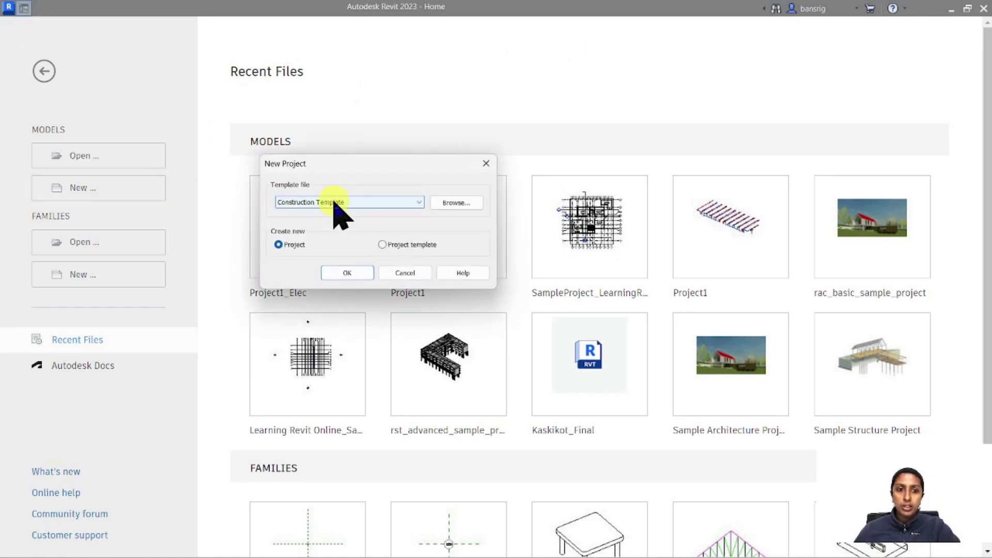
{"action": "left_click", "coordinate": [336, 203]}
{"action": "left_click", "coordinate": [328, 225]}
{"action": "left_click", "coordinate": [355, 273]}
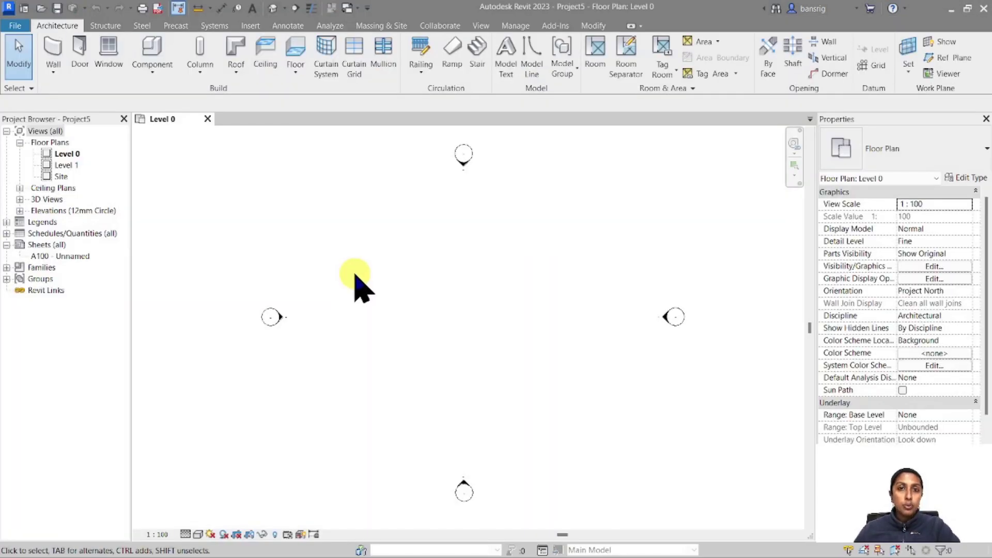
Create a new sheet using the loaded title block family A 8.5 x 11 Vertical.rfa.
{"action": "left_click", "coordinate": [481, 26]}
{"action": "left_click", "coordinate": [674, 43]}
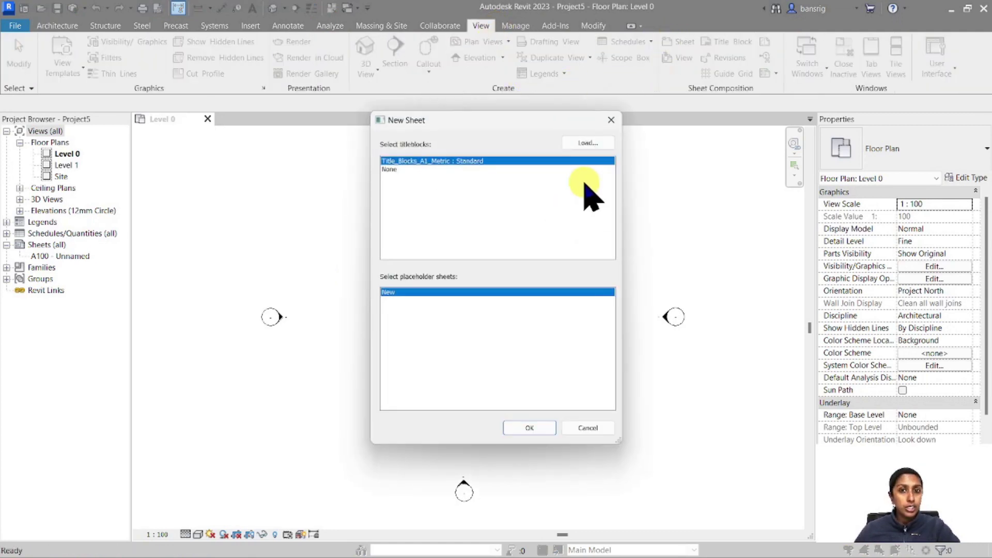
{"action": "left_click", "coordinate": [597, 145]}
{"action": "left_click", "coordinate": [287, 157]}
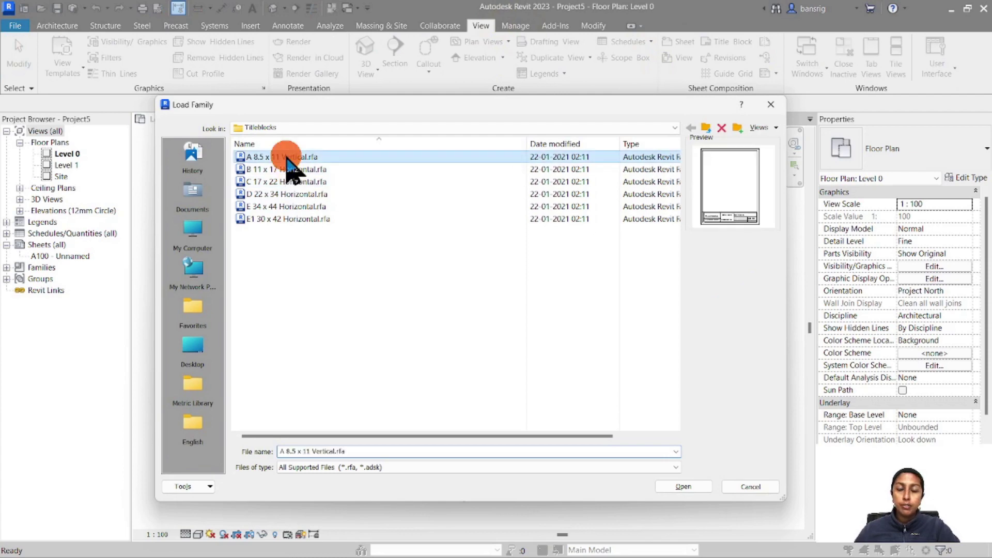
{"action": "left_click", "coordinate": [683, 486]}
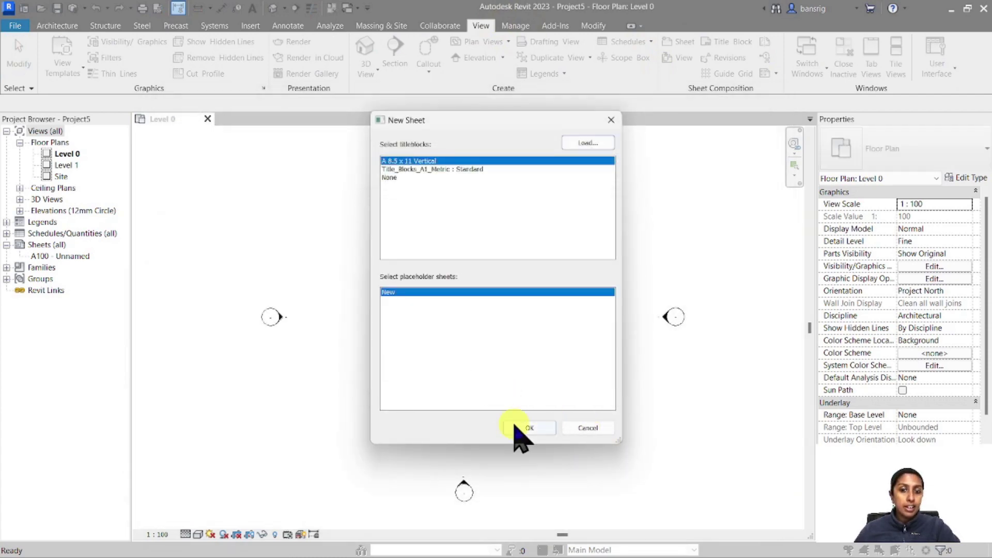
{"action": "left_click", "coordinate": [514, 431]}
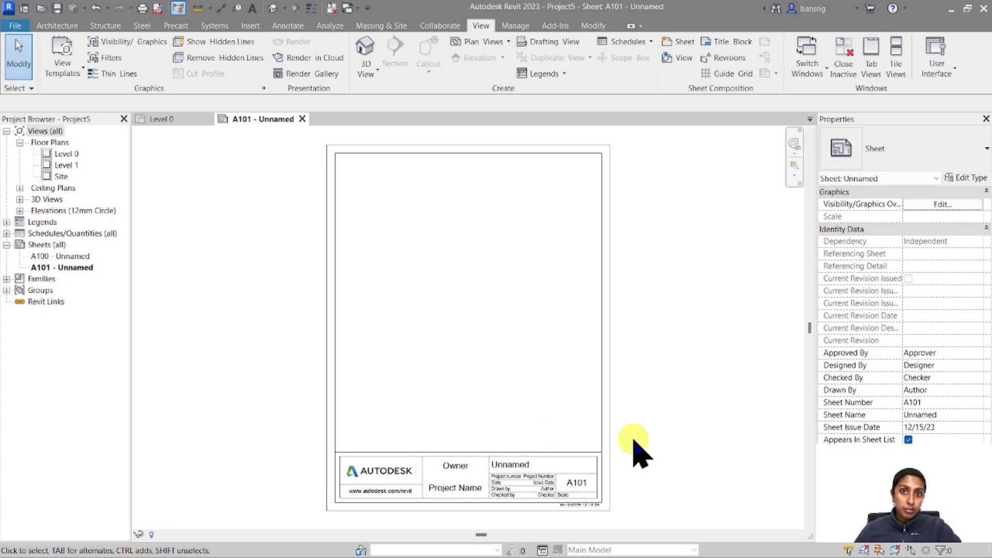
Replace the Owner label in the title block of sheet A101 with "XYZ Client".
{"action": "scroll", "coordinate": [519, 522], "scroll_direction": "up", "scroll_amount": 3}
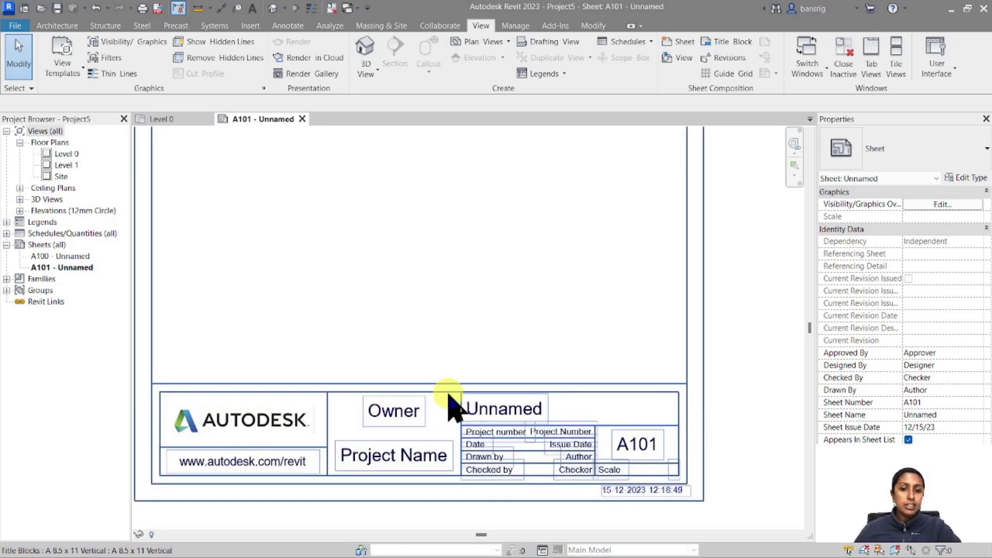
{"action": "scroll", "coordinate": [423, 509], "scroll_direction": "up", "scroll_amount": 2}
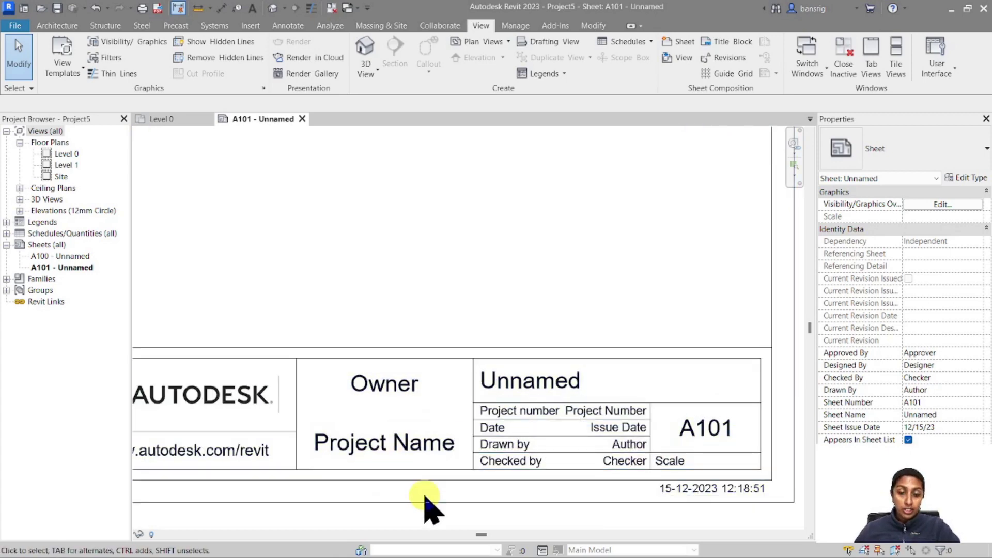
{"action": "scroll", "coordinate": [425, 509], "scroll_direction": "up", "scroll_amount": 3}
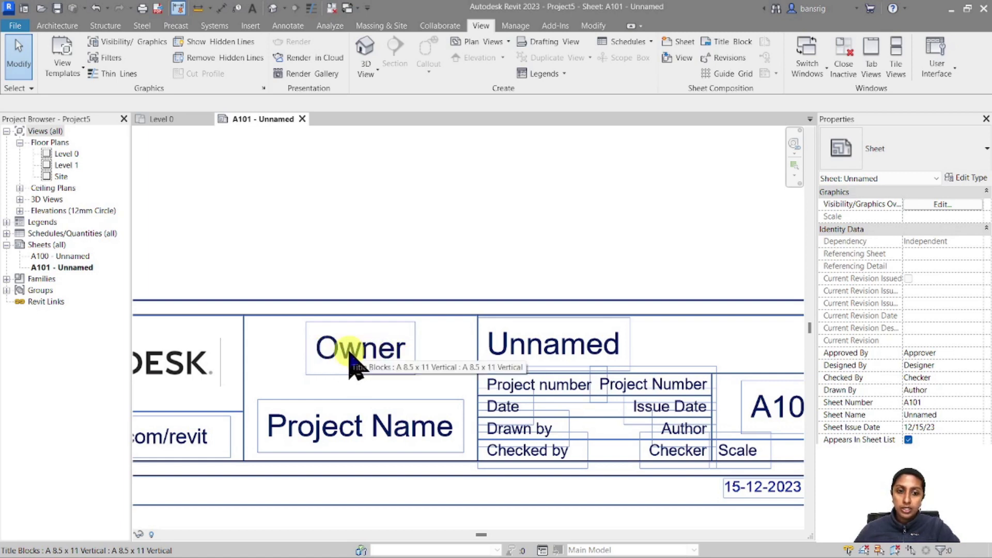
{"action": "left_click", "coordinate": [351, 361]}
{"action": "left_click", "coordinate": [357, 356]}
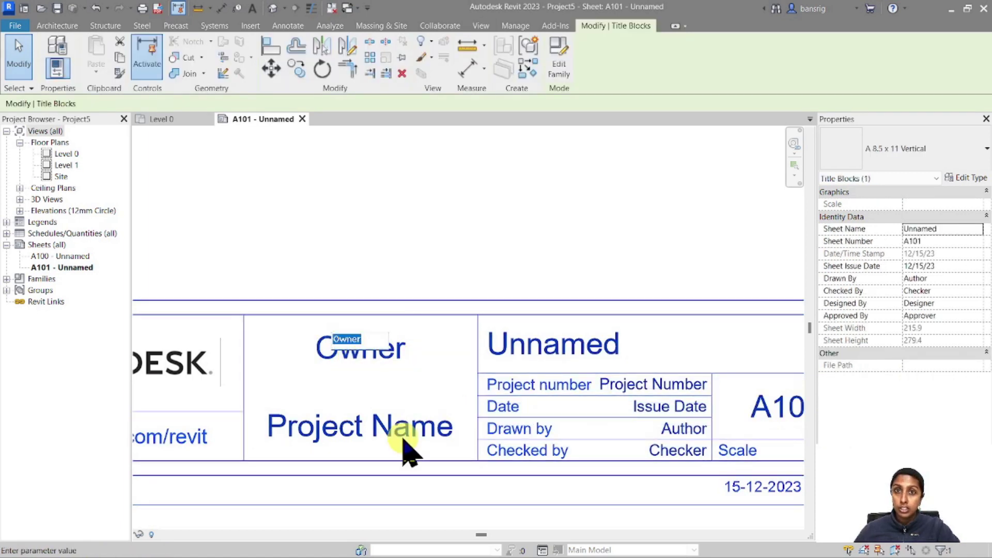
{"action": "key", "text": "BackSpace"}
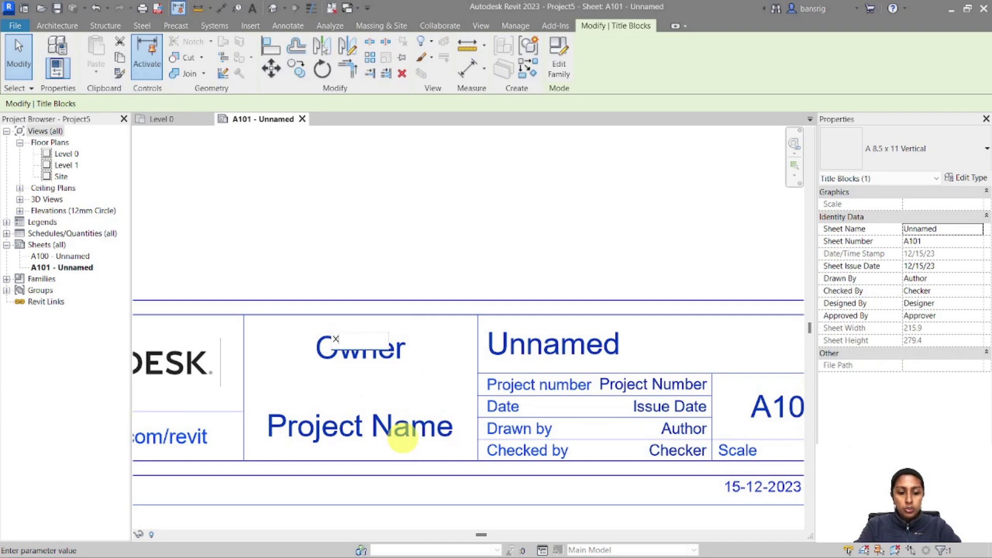
{"action": "type", "text": "XYZ Client"}
{"action": "left_click", "coordinate": [405, 447]}
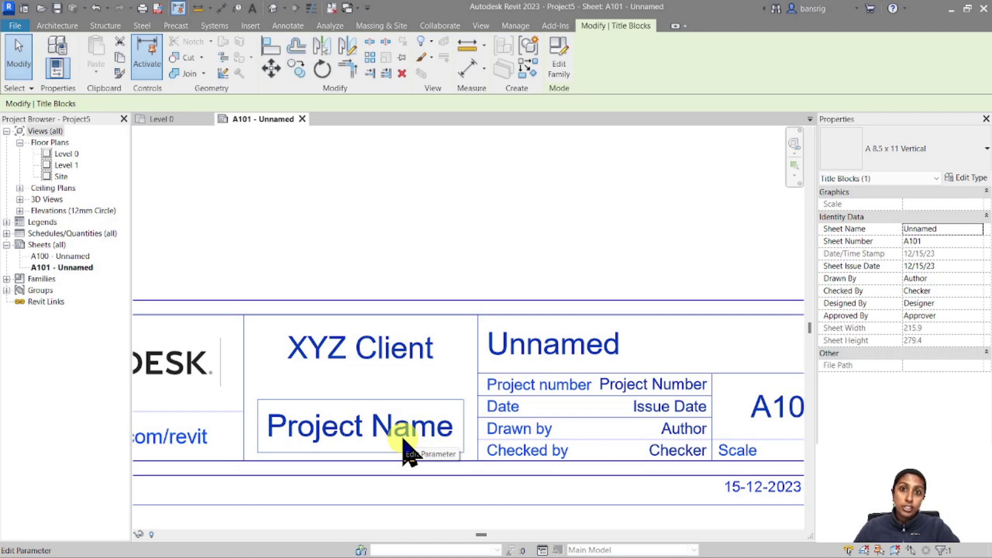
Check the Client Name parameter in the Project Information settings.
{"action": "left_click", "coordinate": [515, 25]}
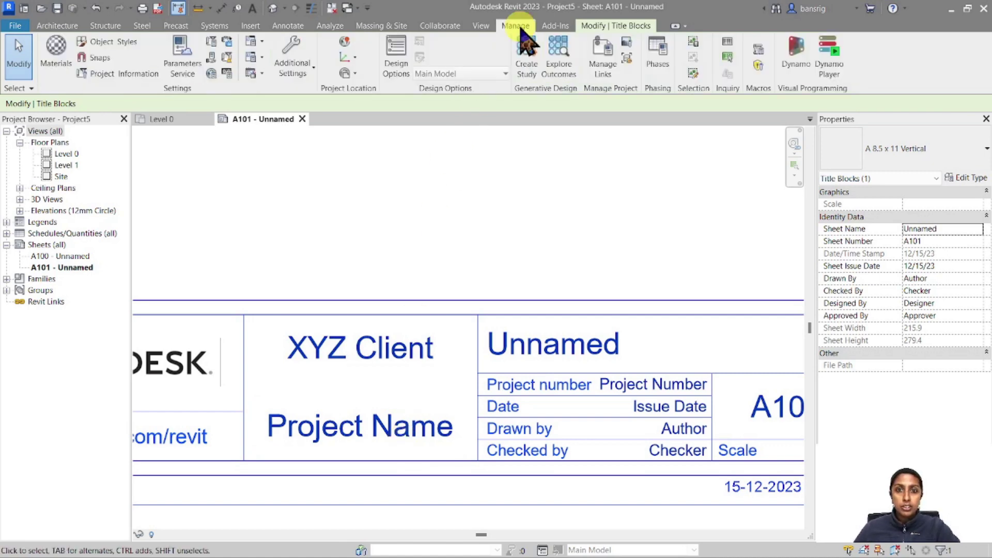
{"action": "left_click", "coordinate": [123, 75]}
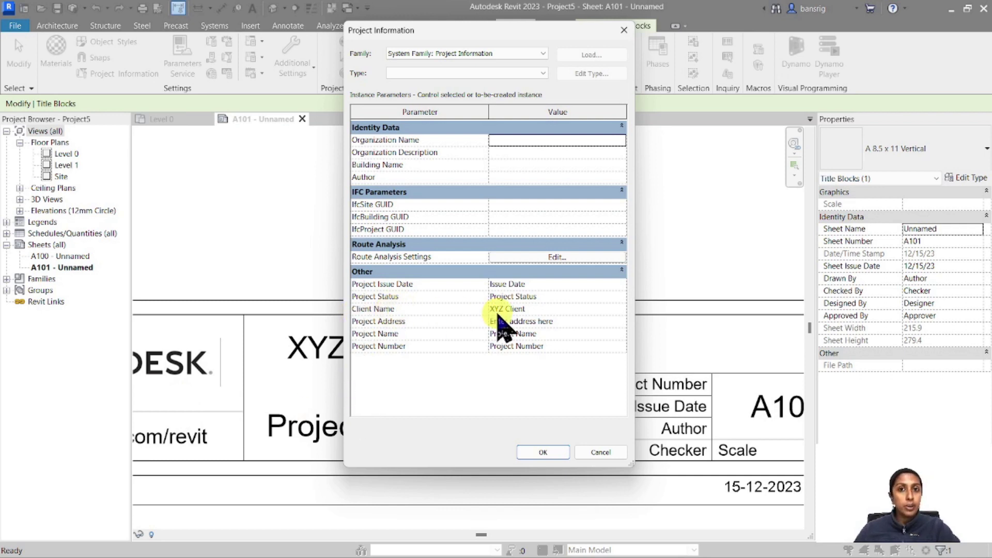
{"action": "left_click", "coordinate": [543, 453]}
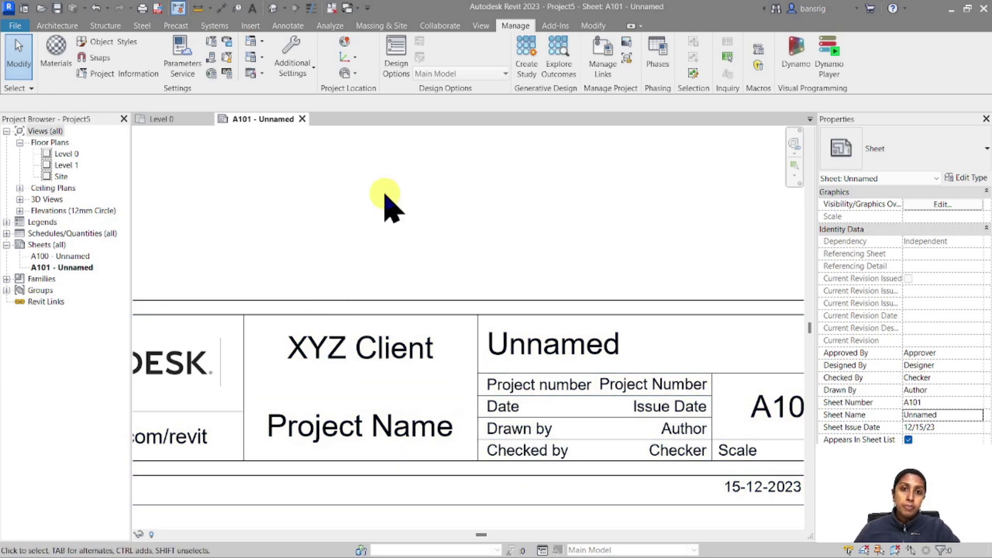
Create a second sheet with the A 8.5 x 11 Vertical title block.
{"action": "left_click", "coordinate": [480, 25]}
{"action": "left_click", "coordinate": [671, 43]}
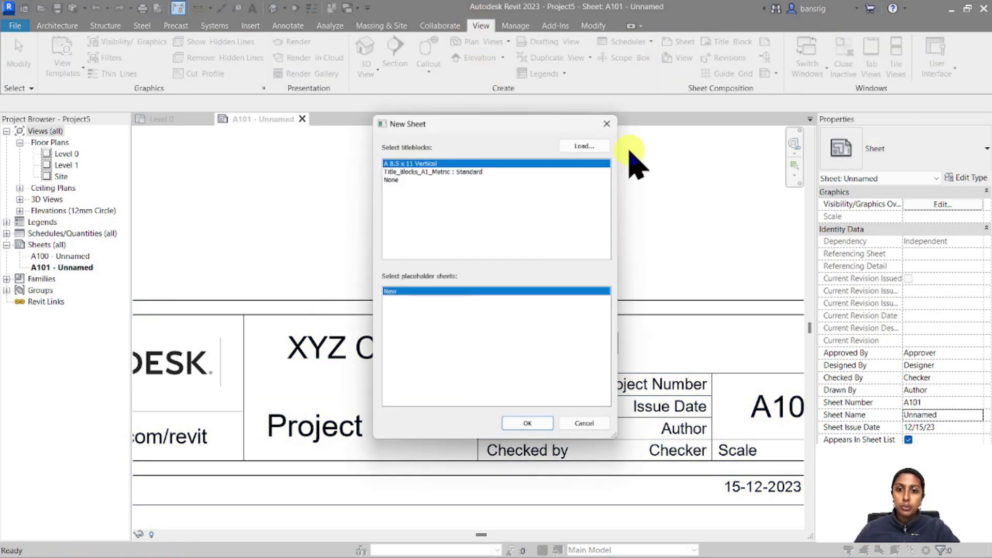
{"action": "left_click", "coordinate": [514, 424]}
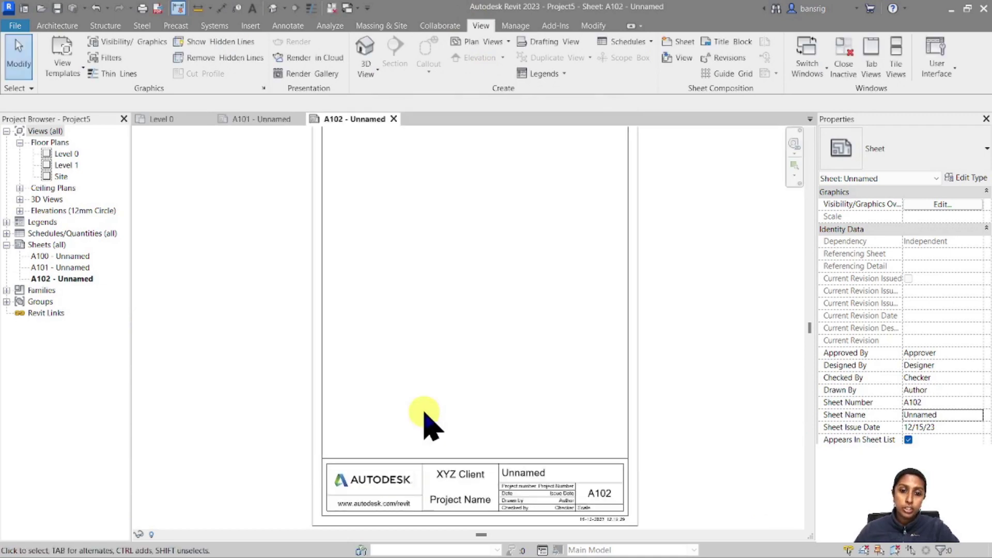
Shorten the client name in the title block of sheet A102 to "XYZ".
{"action": "scroll", "coordinate": [454, 521], "scroll_direction": "up", "scroll_amount": 5}
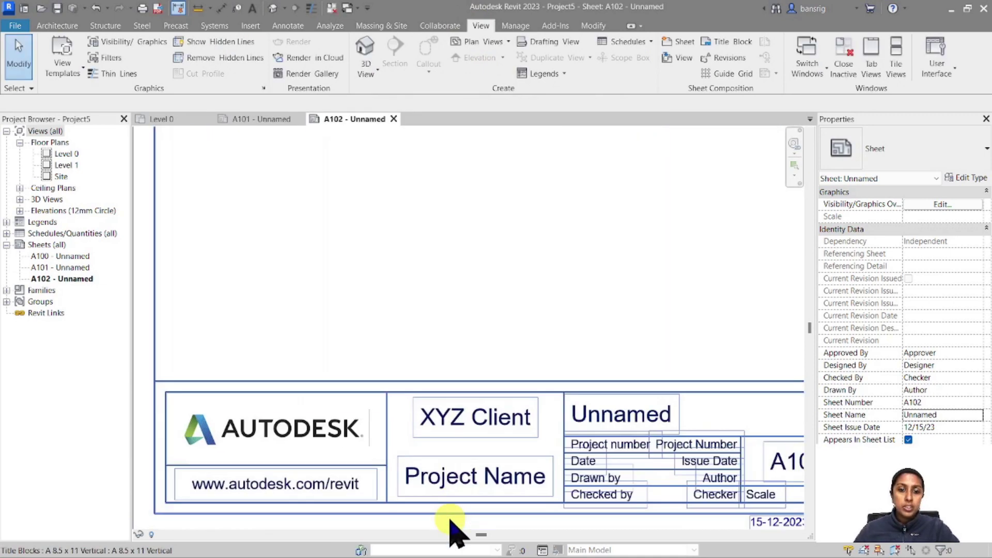
{"action": "left_click", "coordinate": [503, 438]}
{"action": "left_click", "coordinate": [472, 414]}
{"action": "left_click_drag", "start_coordinate": [467, 414], "coordinate": [514, 416]}
{"action": "key", "text": "BackSpace"}
{"action": "left_click", "coordinate": [514, 414]}
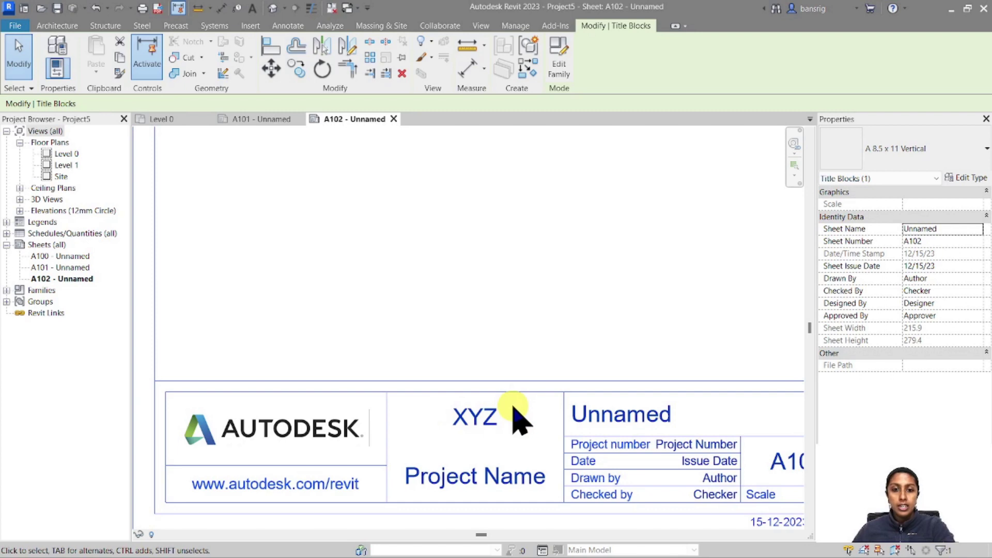
On sheet A101, set the project name in the title block to "Sample Project".
{"action": "left_click", "coordinate": [244, 119]}
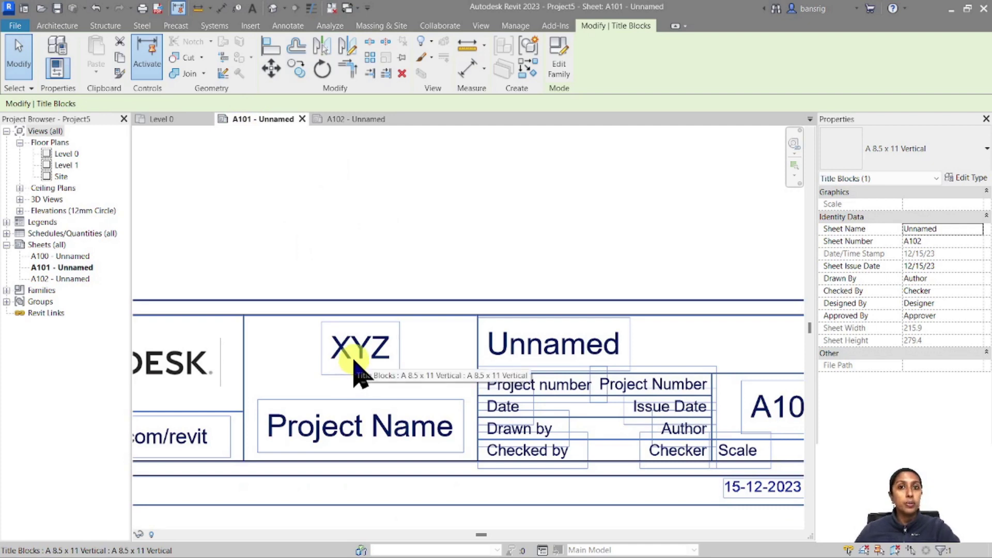
{"action": "left_click", "coordinate": [405, 431]}
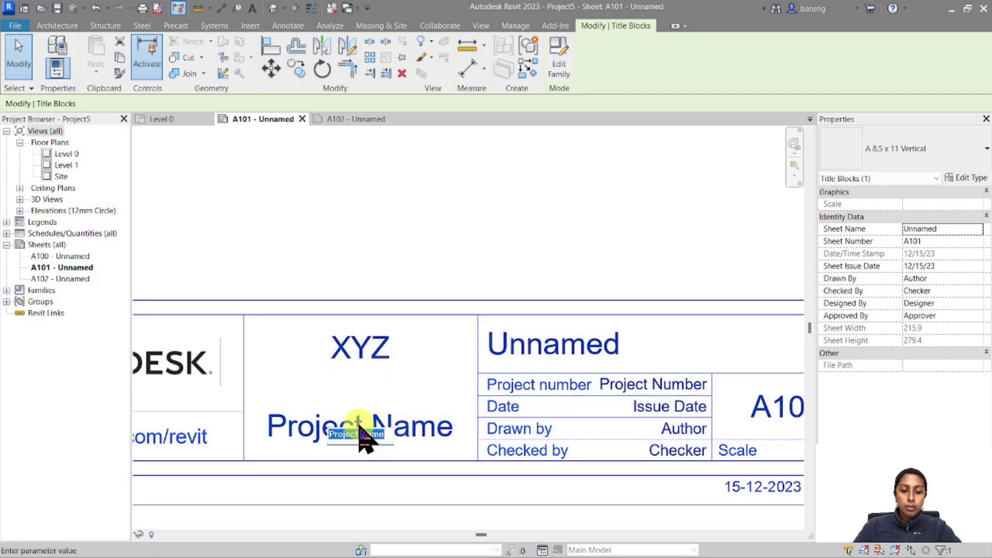
{"action": "type", "text": "Sample Projecy"}
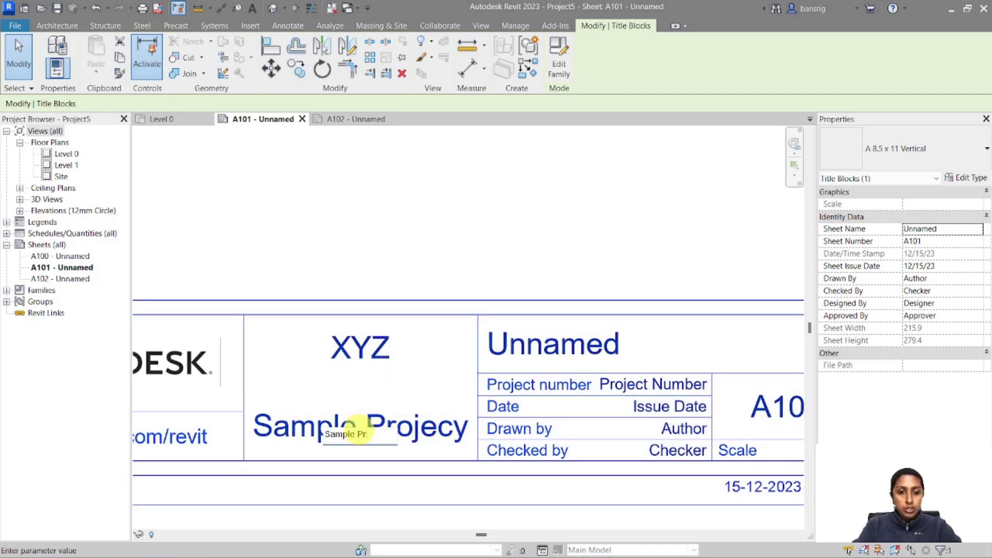
{"action": "type", "text": "t"}
{"action": "key", "text": "Return"}
Rename sheet A101 as "Ground Floor Plan" through the sheet name label in its title block.
{"action": "scroll", "coordinate": [361, 436], "scroll_direction": "down", "scroll_amount": 2}
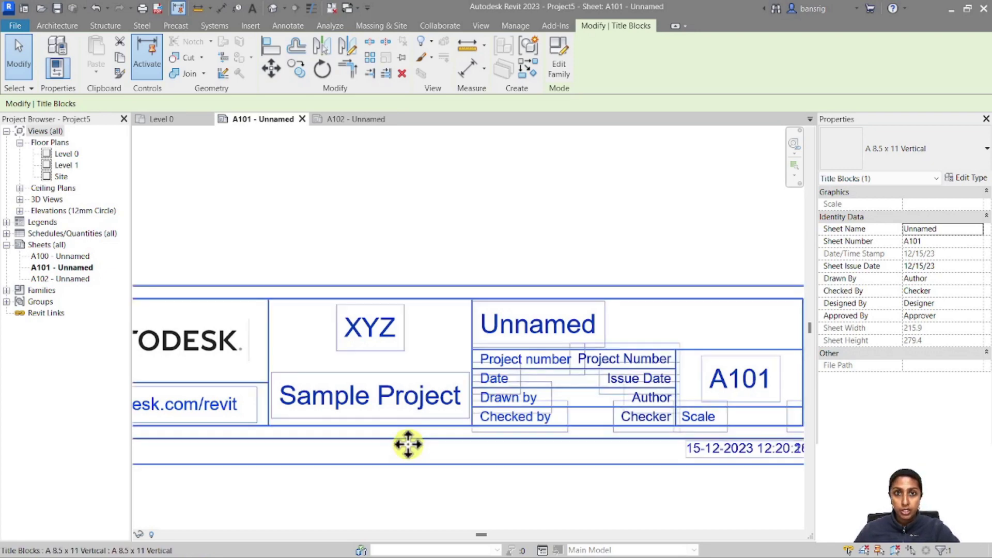
{"action": "scroll", "coordinate": [695, 429], "scroll_direction": "up", "scroll_amount": 2}
{"action": "left_click", "coordinate": [465, 292]}
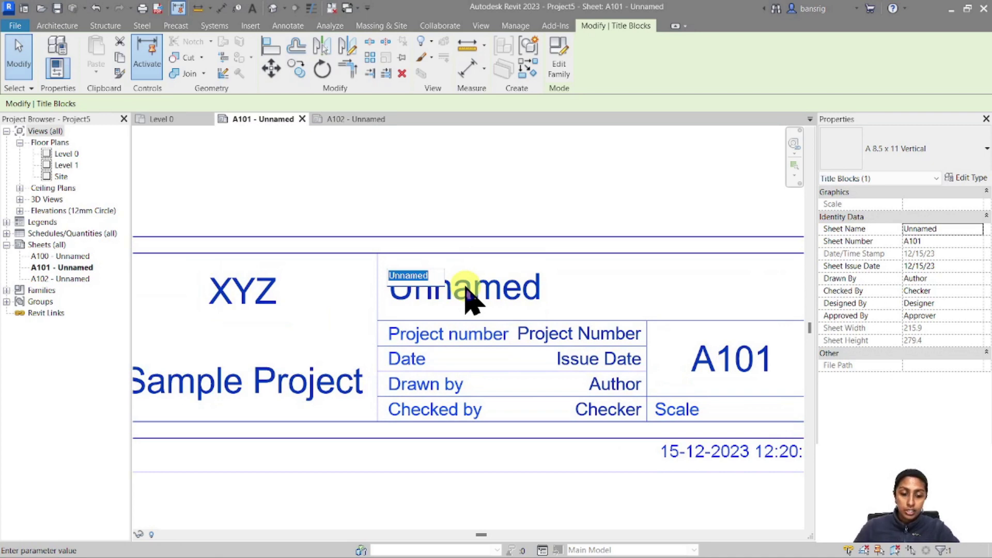
{"action": "type", "text": "Ground"}
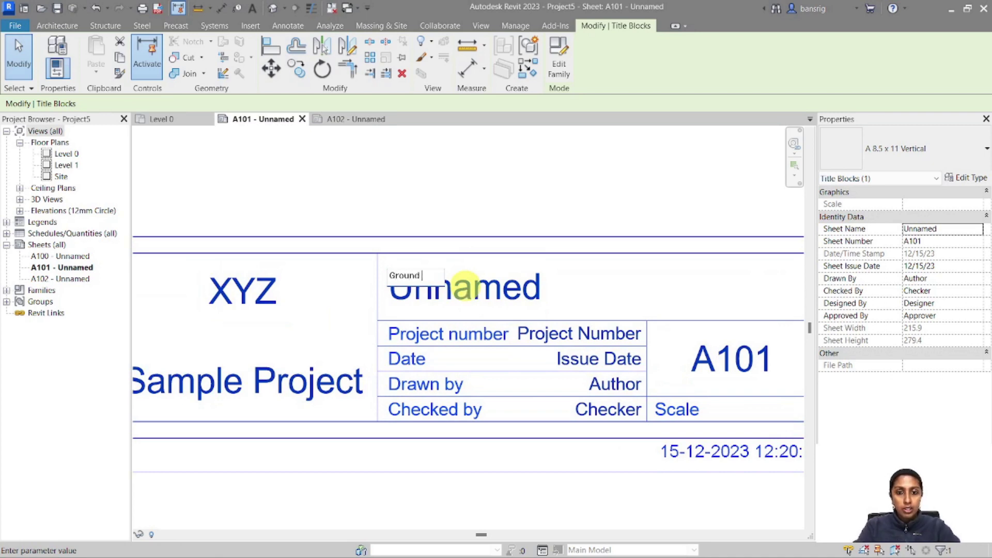
{"action": "type", "text": " Floor Plan"}
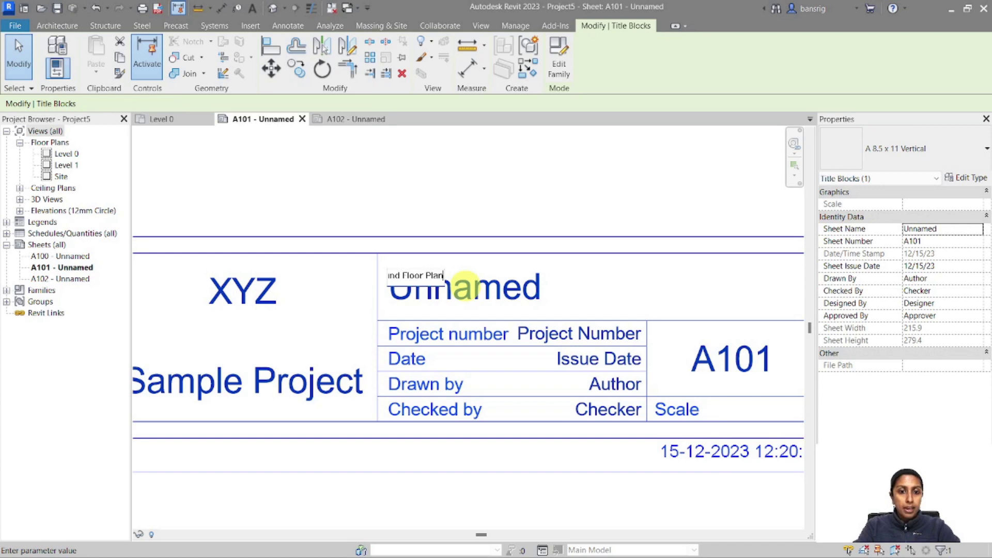
{"action": "key", "text": "Return"}
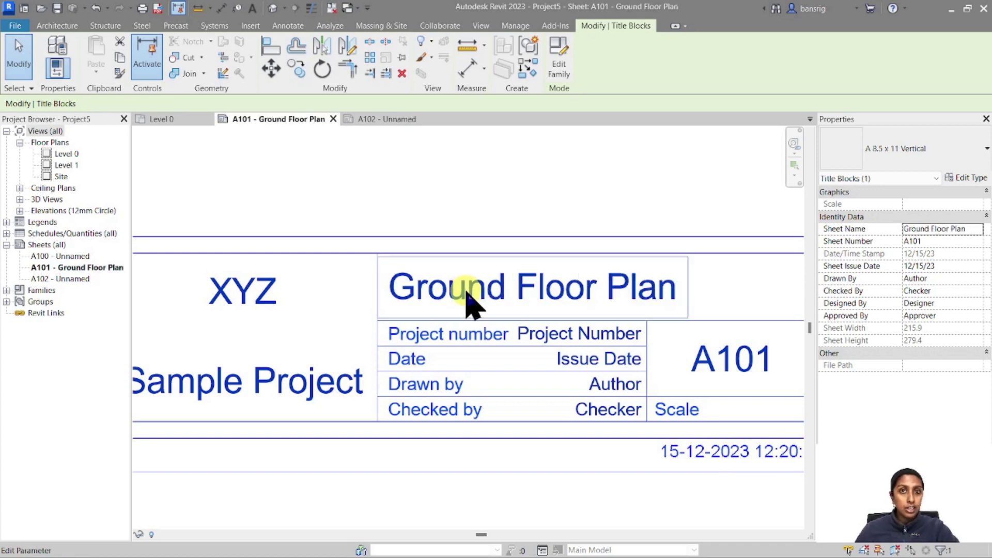
{"action": "left_click", "coordinate": [490, 293]}
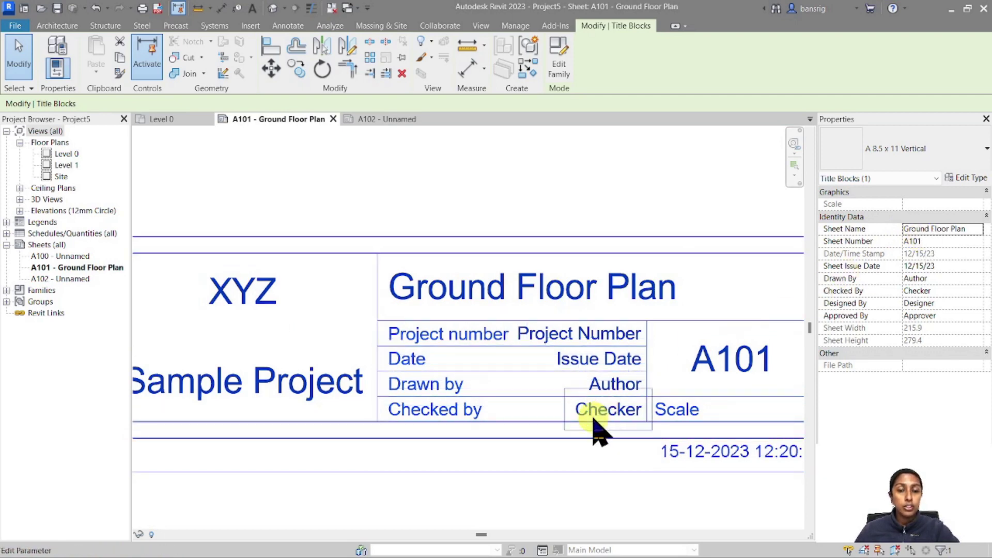
Set the Sheet Name property of sheet A102's title block to "First Floor Plan".
{"action": "left_click", "coordinate": [385, 119]}
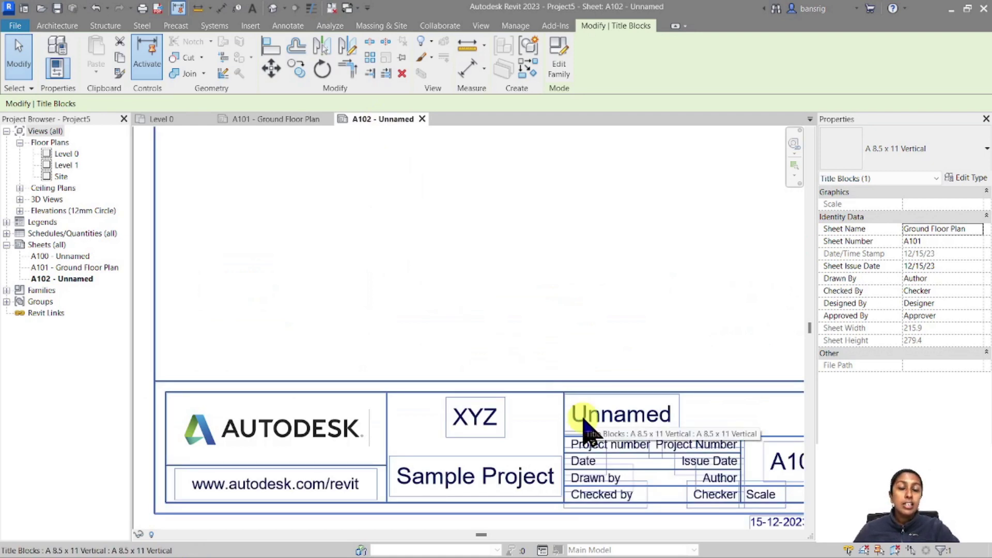
{"action": "scroll", "coordinate": [584, 425], "scroll_direction": "down", "scroll_amount": 4}
{"action": "left_click", "coordinate": [505, 446]}
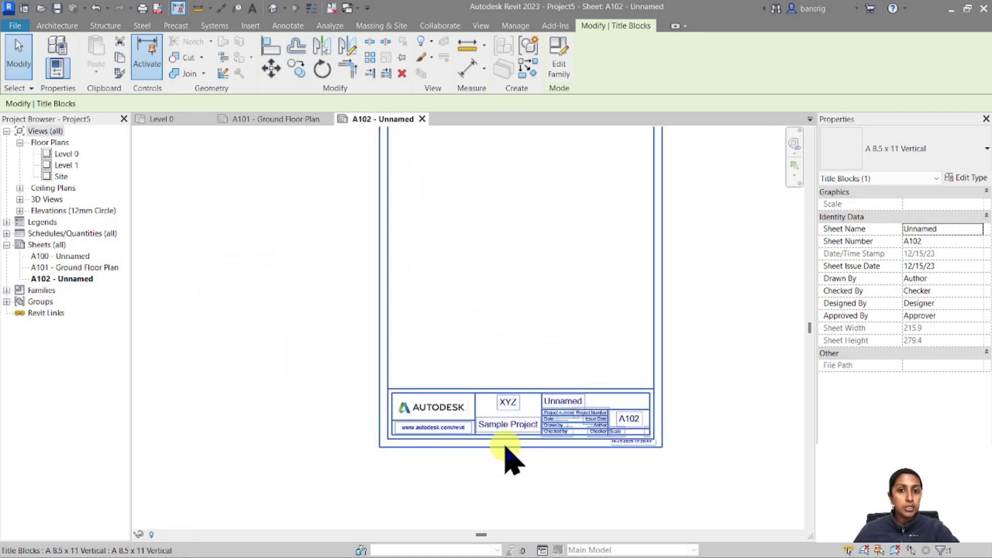
{"action": "left_click", "coordinate": [916, 229]}
{"action": "type", "text": "First Floor Plan"}
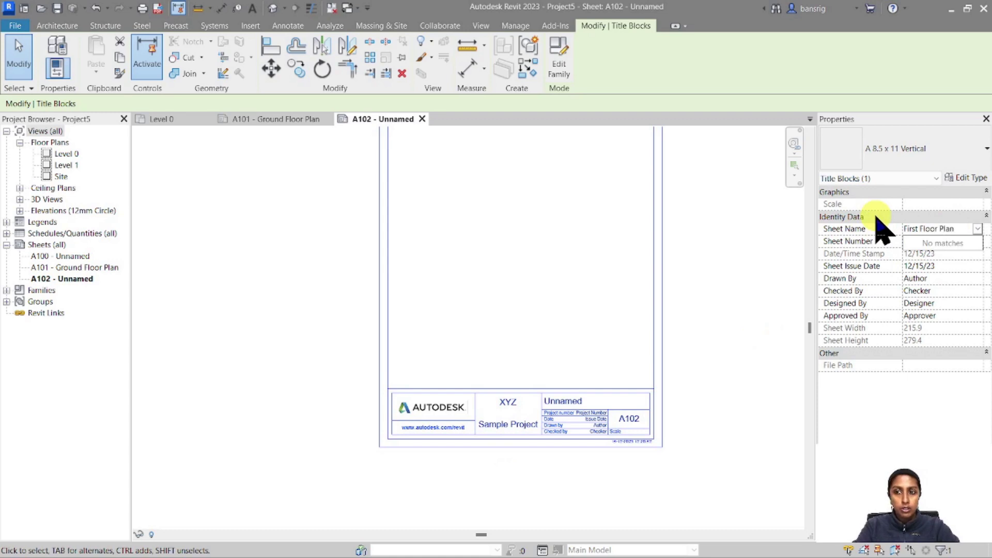
{"action": "key", "text": "Return"}
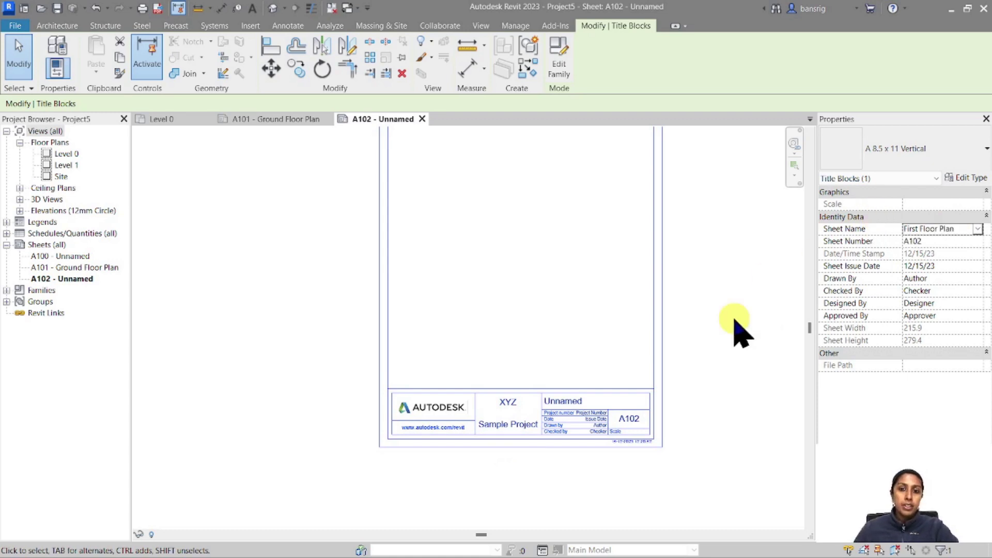
{"action": "scroll", "coordinate": [625, 436], "scroll_direction": "up", "scroll_amount": 2}
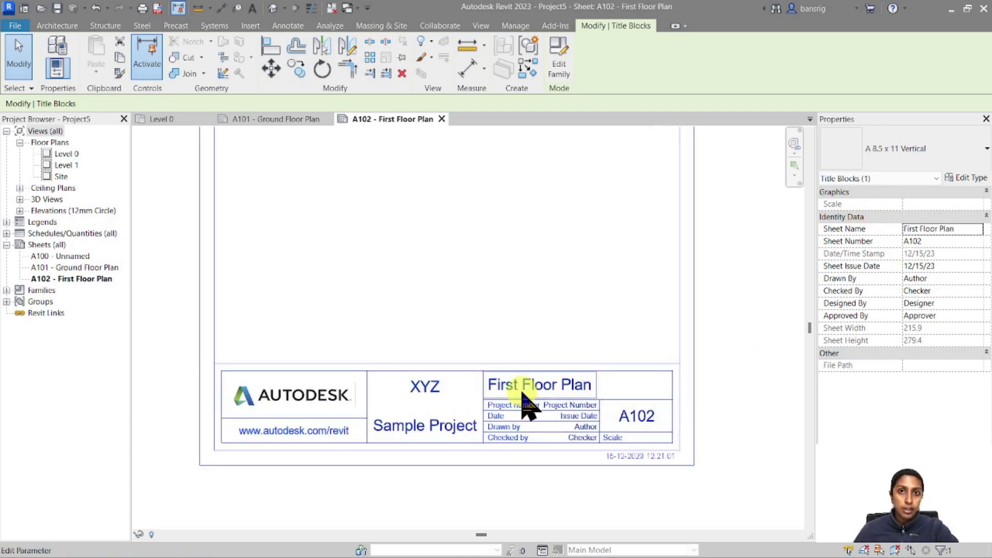
{"action": "left_click", "coordinate": [565, 503]}
Set the project number in the title block of sheet A102 to "ABC01".
{"action": "scroll", "coordinate": [584, 455], "scroll_direction": "up", "scroll_amount": 3}
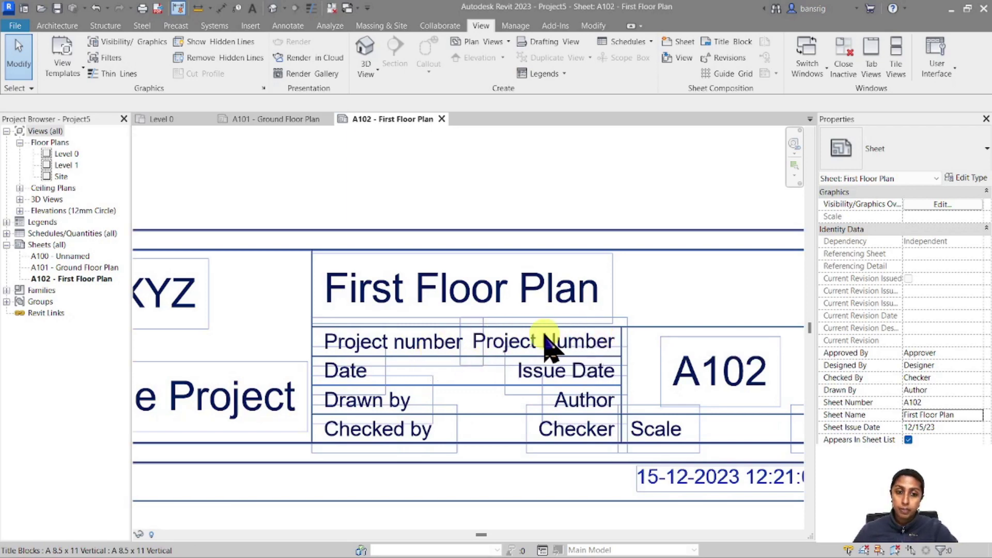
{"action": "left_click", "coordinate": [341, 343]}
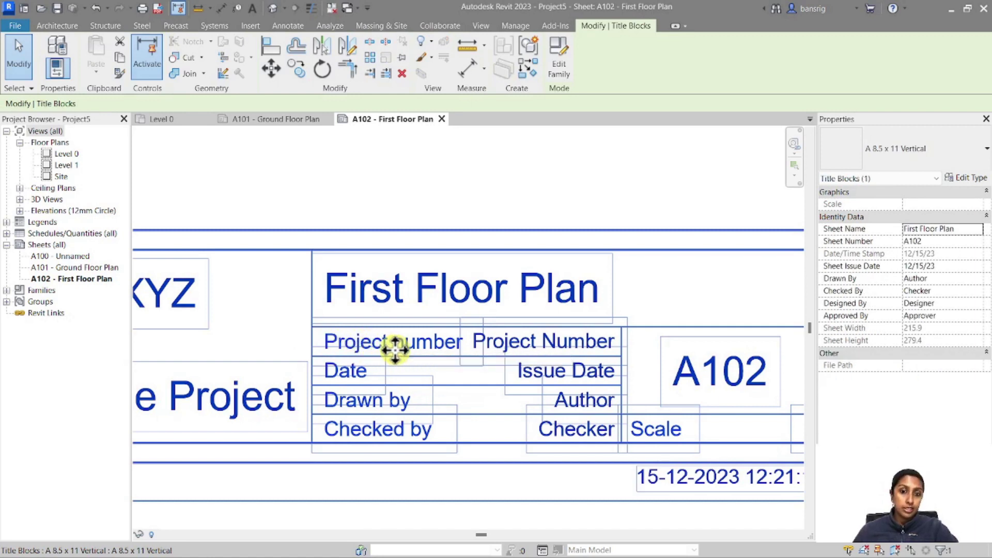
{"action": "left_click", "coordinate": [561, 343]}
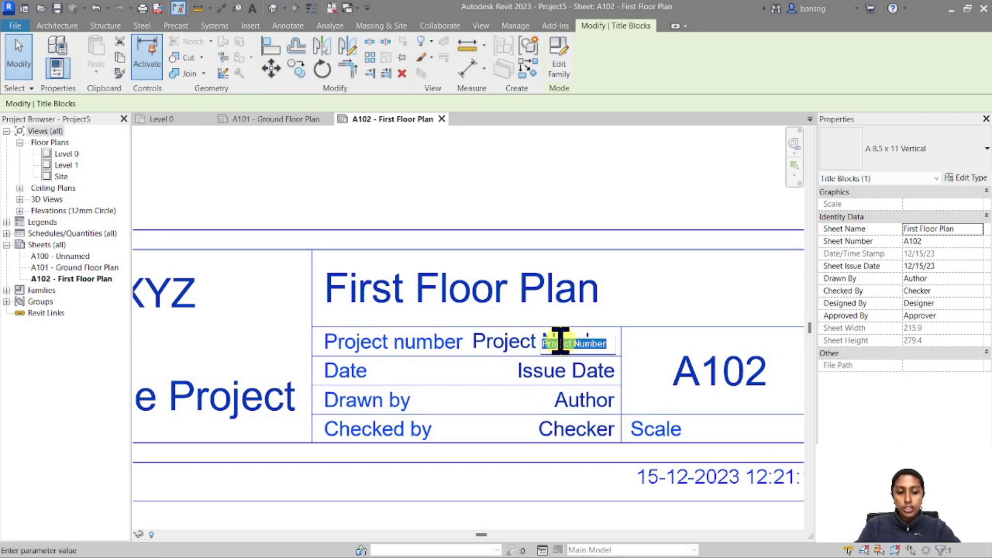
{"action": "key", "text": "BackSpace"}
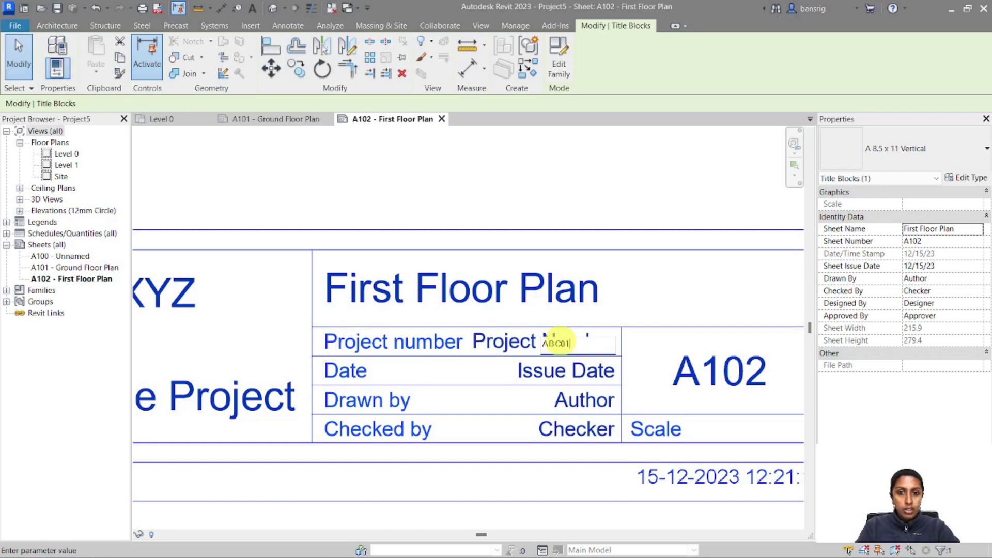
{"action": "key", "text": "Return"}
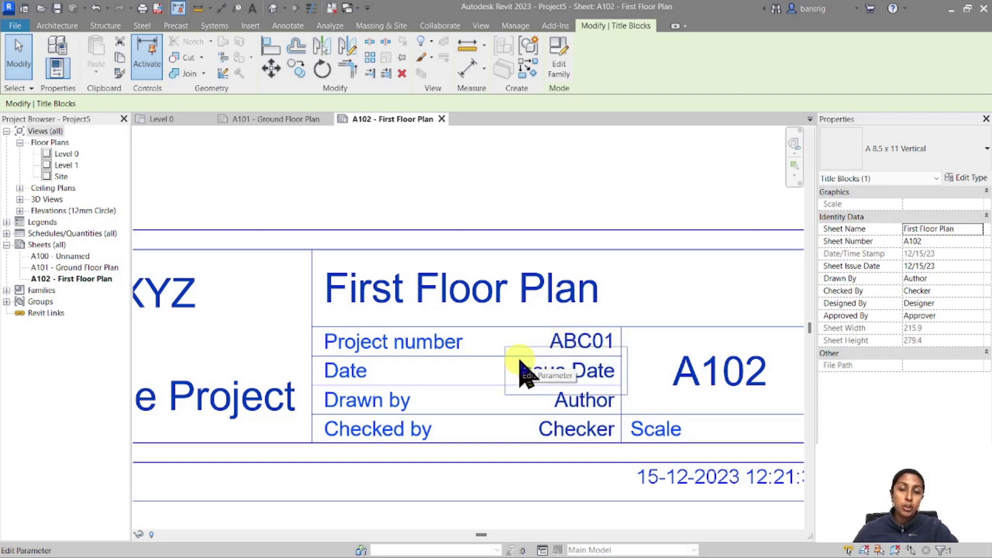
Set the Project Number to "ABC011" in the Project Information settings.
{"action": "left_click", "coordinate": [513, 26]}
{"action": "left_click", "coordinate": [131, 75]}
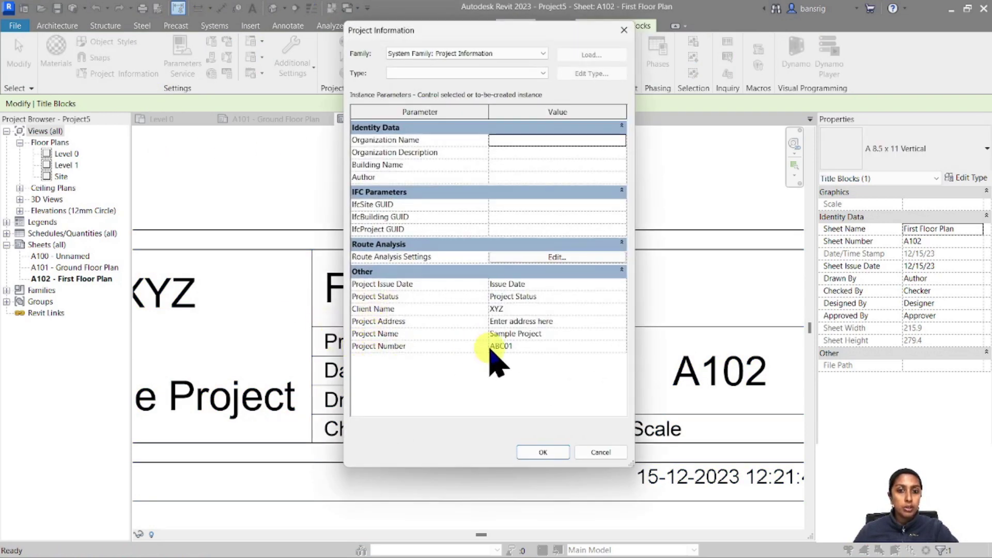
{"action": "left_click", "coordinate": [535, 347]}
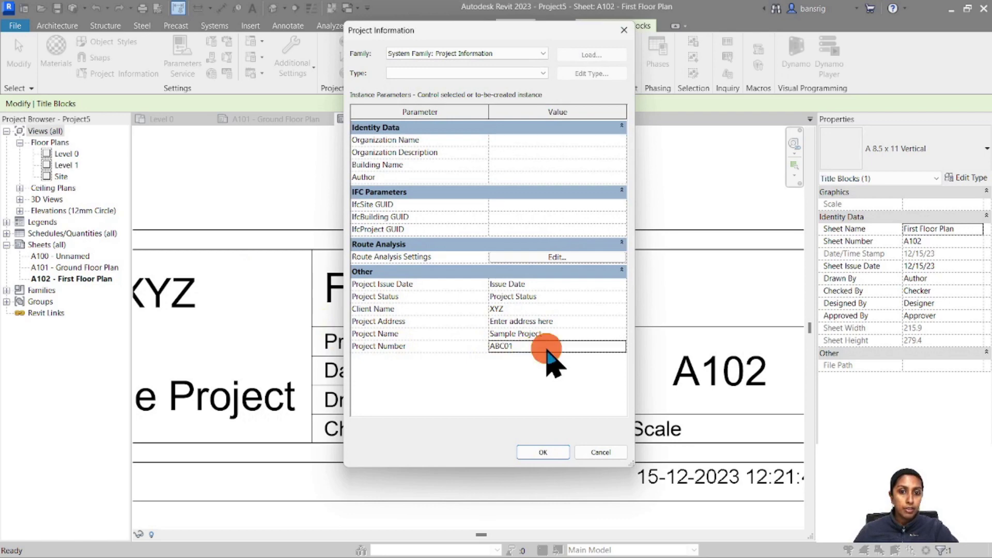
{"action": "left_click", "coordinate": [546, 347]}
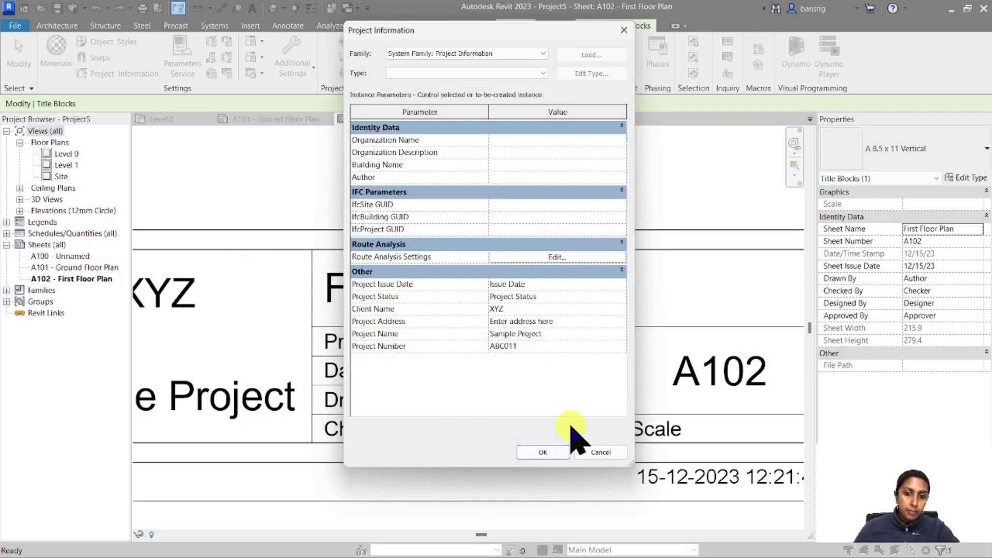
{"action": "left_click", "coordinate": [555, 452]}
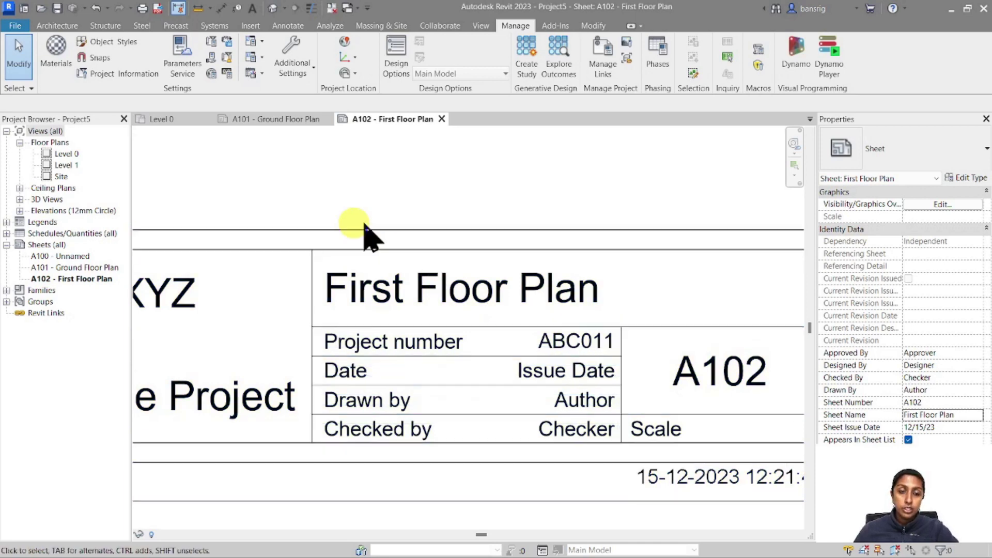
Check the project number in the title block of sheet A101 and view the whole sheet.
{"action": "left_click", "coordinate": [285, 119]}
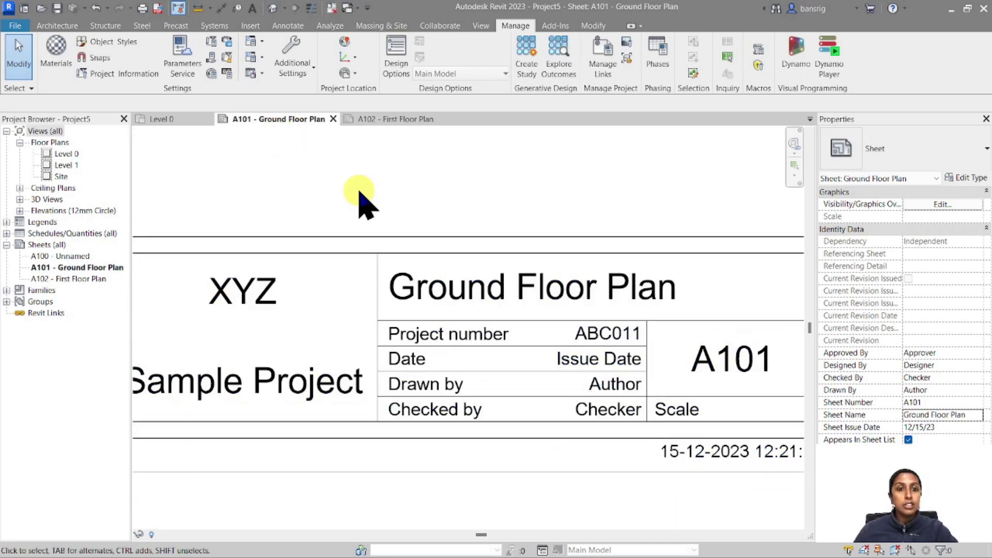
{"action": "key", "text": "z"}
{"action": "key", "text": "f"}
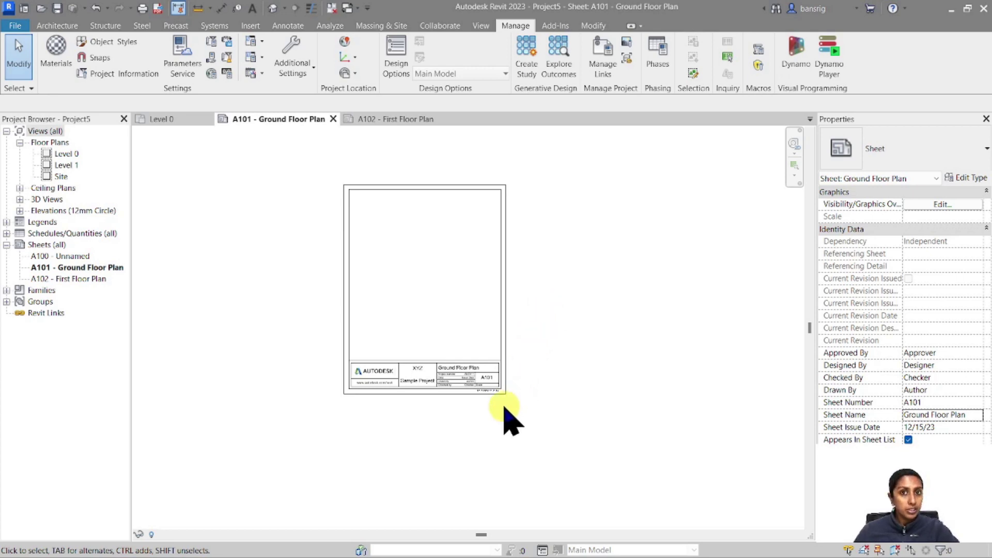
{"action": "scroll", "coordinate": [465, 408], "scroll_direction": "up", "scroll_amount": 3}
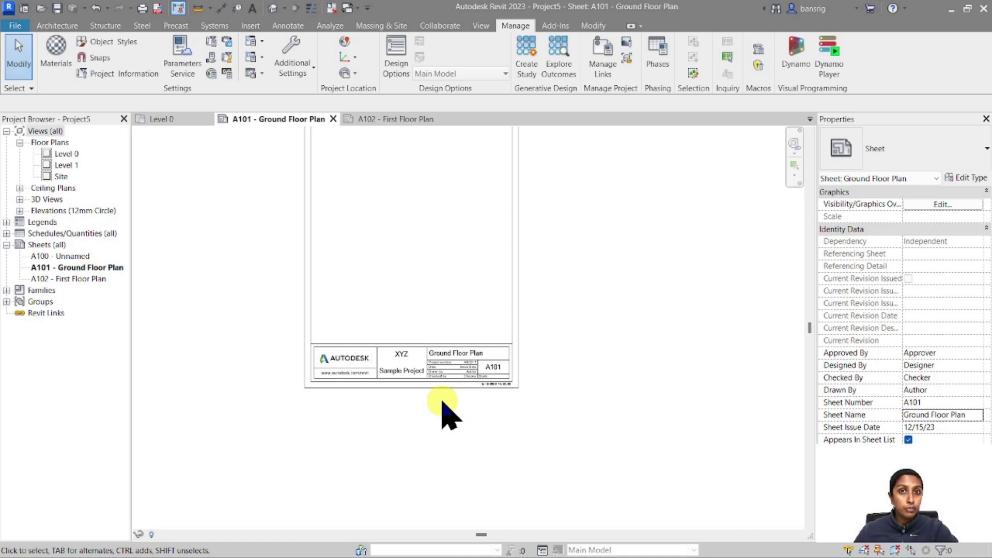
Create a new title block family from the A3 metric.rft template.
{"action": "left_click", "coordinate": [16, 26]}
{"action": "mouse_move", "coordinate": [84, 78]}
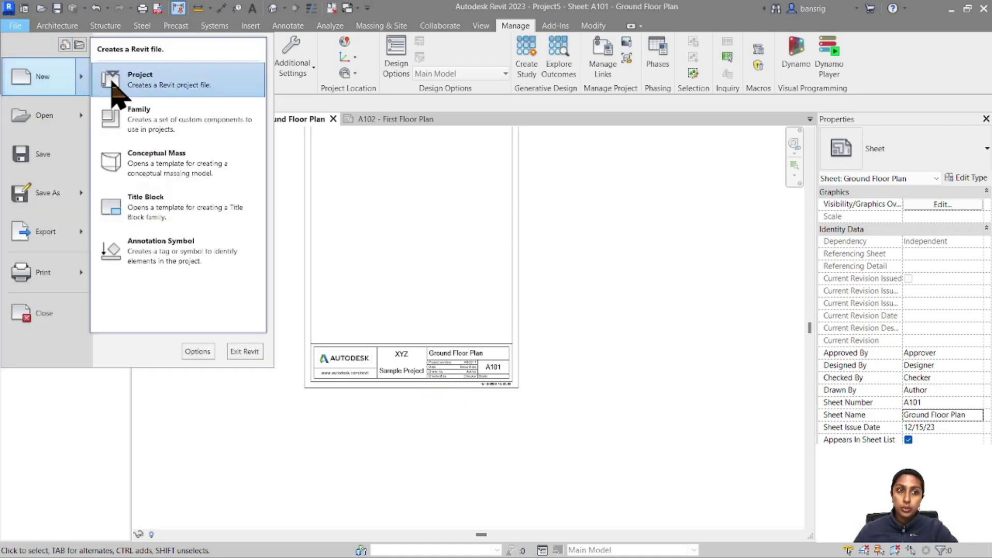
{"action": "left_click", "coordinate": [168, 202]}
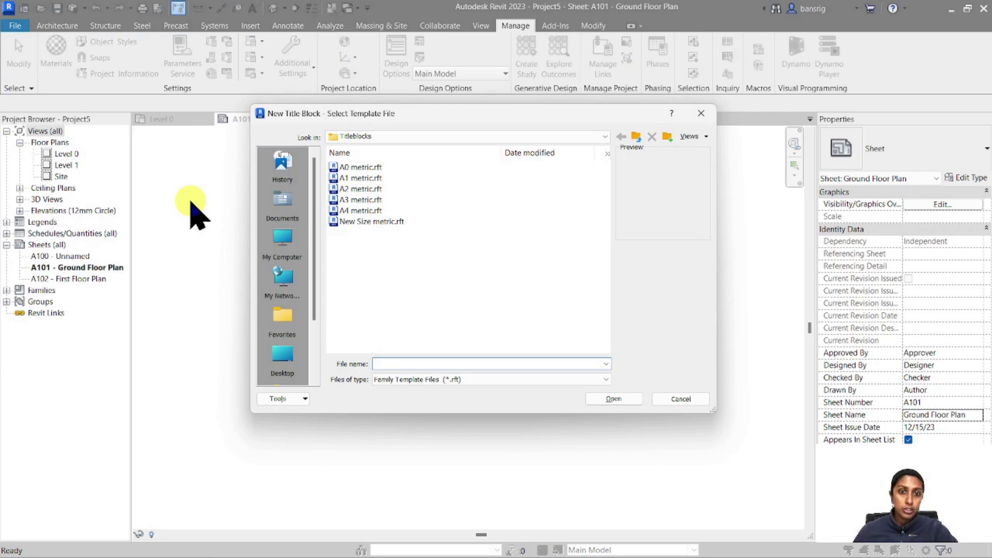
{"action": "left_click", "coordinate": [357, 200]}
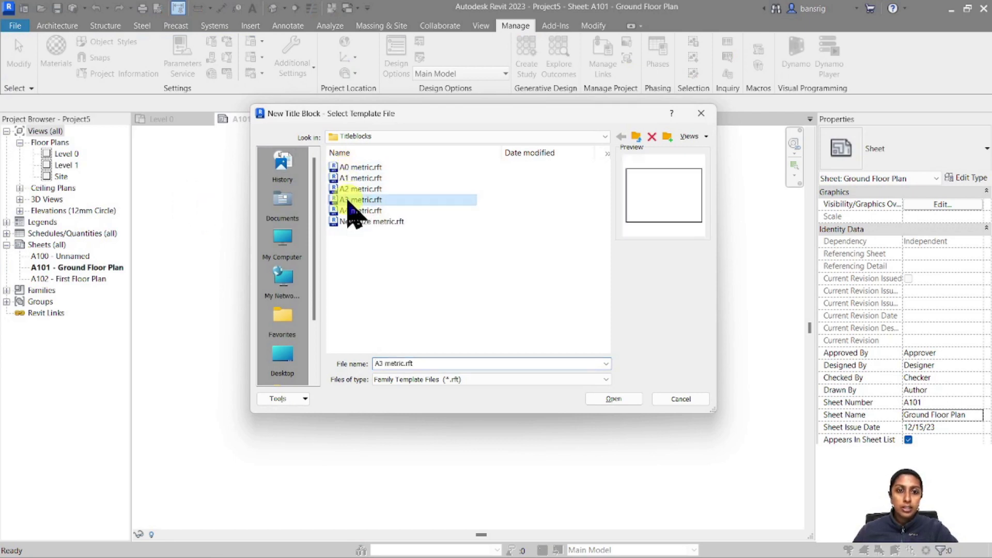
{"action": "left_click", "coordinate": [623, 400]}
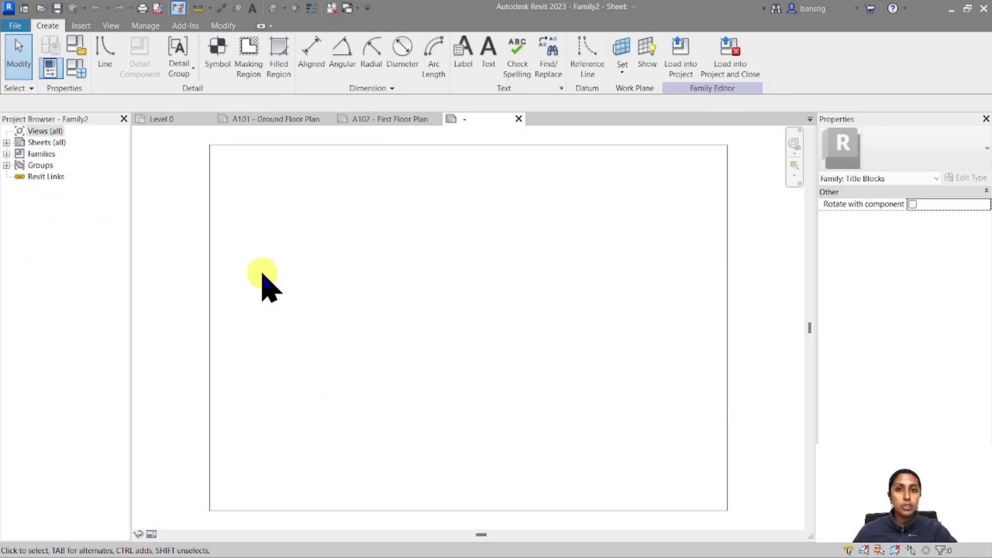
Inspect the dimensions of the A3 sheet outline through its vertical edge lines.
{"action": "left_click", "coordinate": [212, 274]}
{"action": "scroll", "coordinate": [328, 295], "scroll_direction": "down", "scroll_amount": 3}
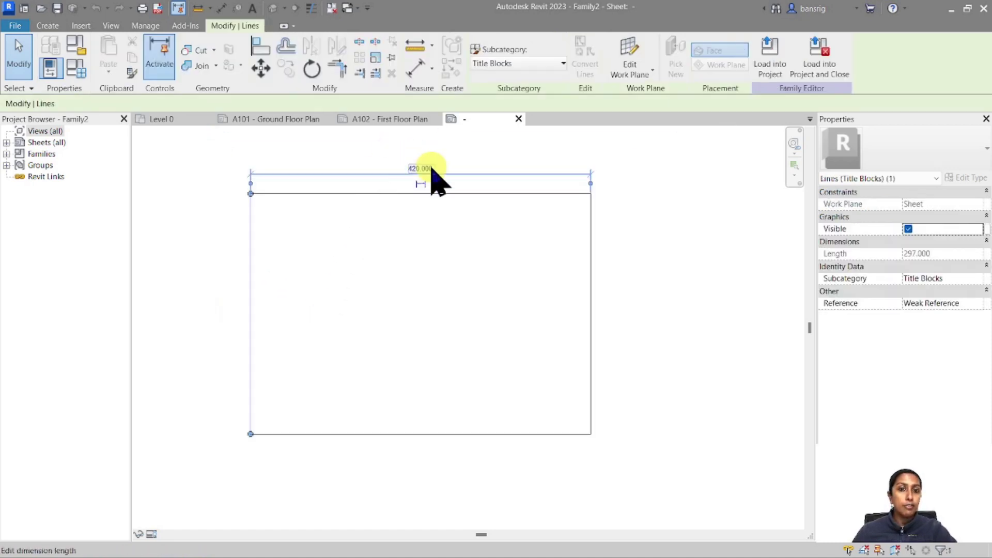
{"action": "left_click", "coordinate": [591, 300]}
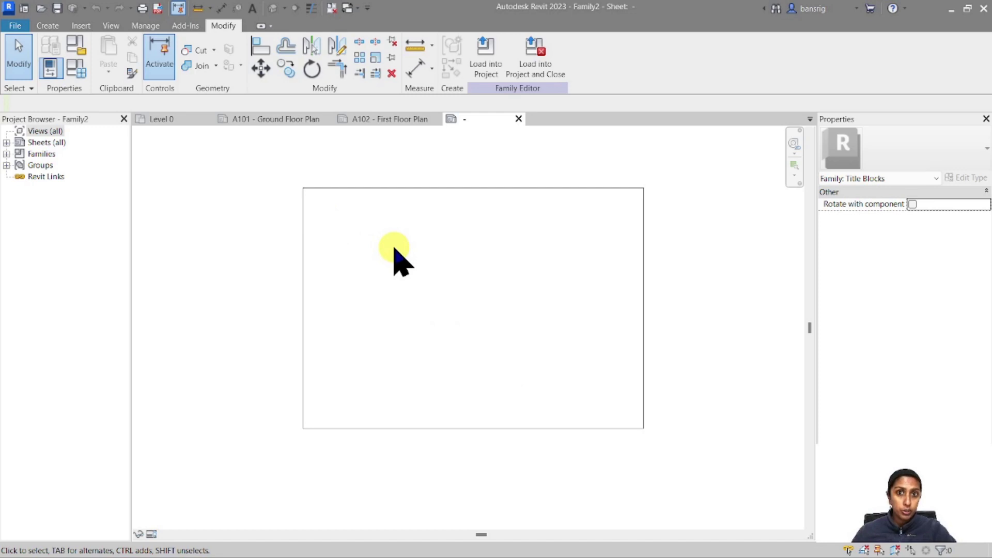
Rotate the four lines of the sheet outline by 90 degrees to make the sheet portrait.
{"action": "left_click_drag", "start_coordinate": [261, 148], "coordinate": [729, 460]}
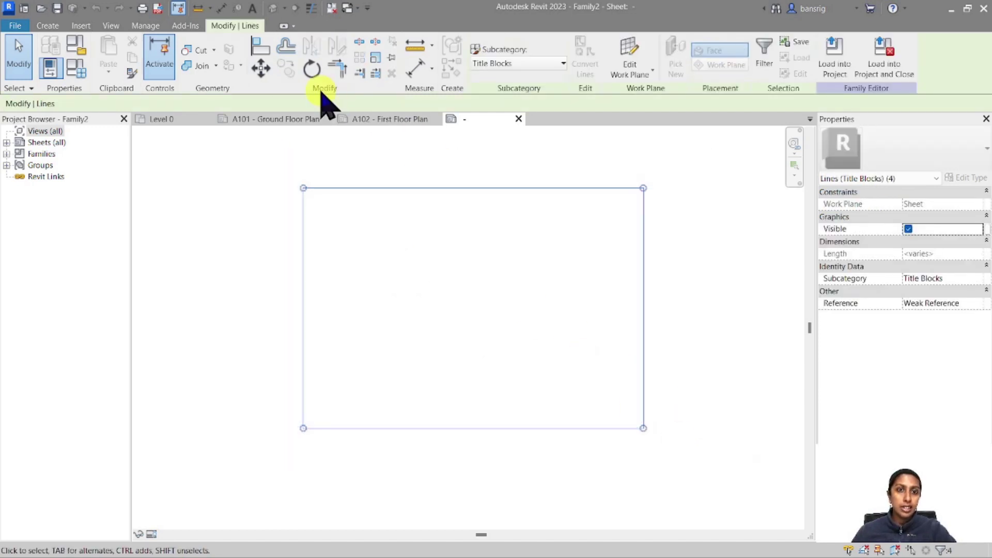
{"action": "left_click", "coordinate": [312, 68]}
{"action": "left_click", "coordinate": [470, 147]}
{"action": "type", "text": "90"}
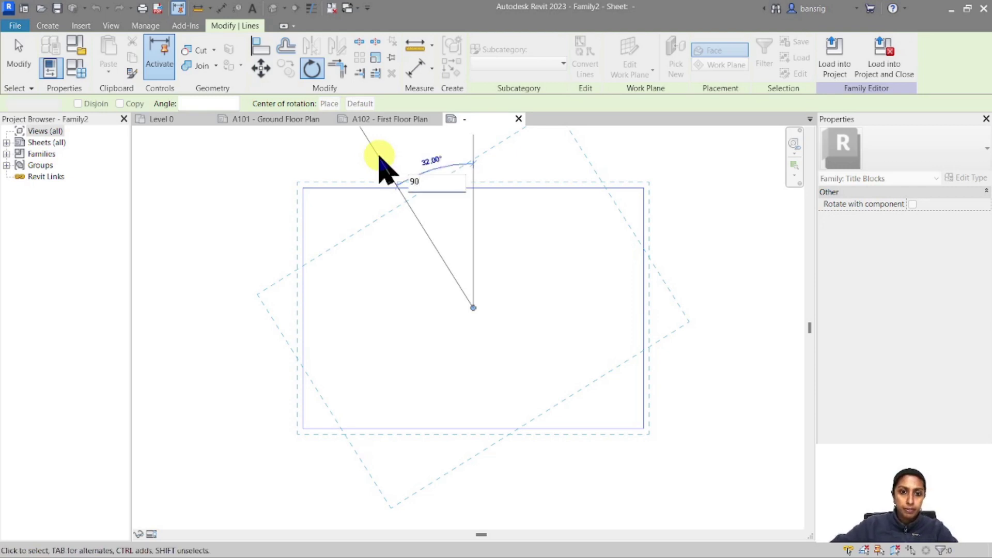
{"action": "key", "text": "Return"}
{"action": "left_click", "coordinate": [436, 309]}
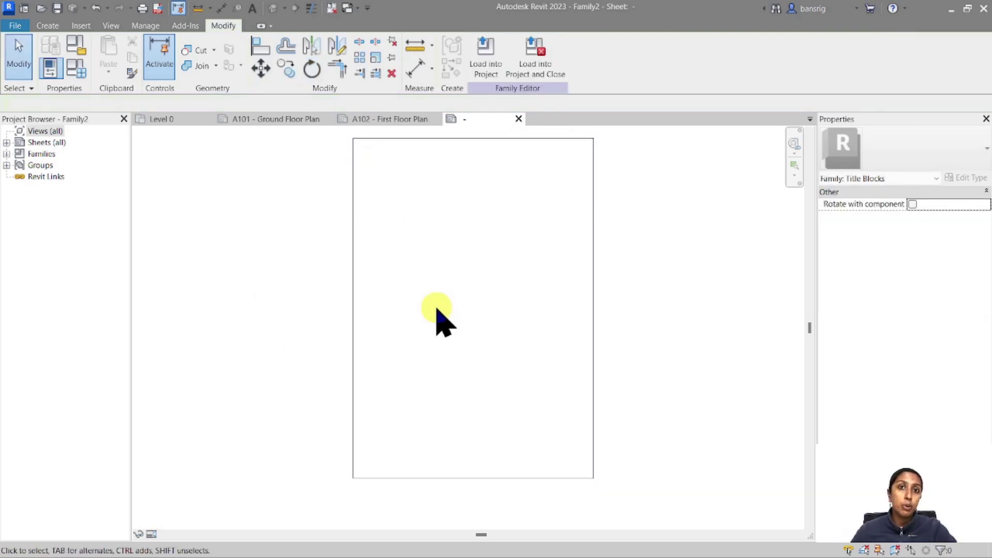
Create an inner border by picking the whole sheet outline as a chain and offsetting it 10 mm inwards.
{"action": "left_click", "coordinate": [48, 25]}
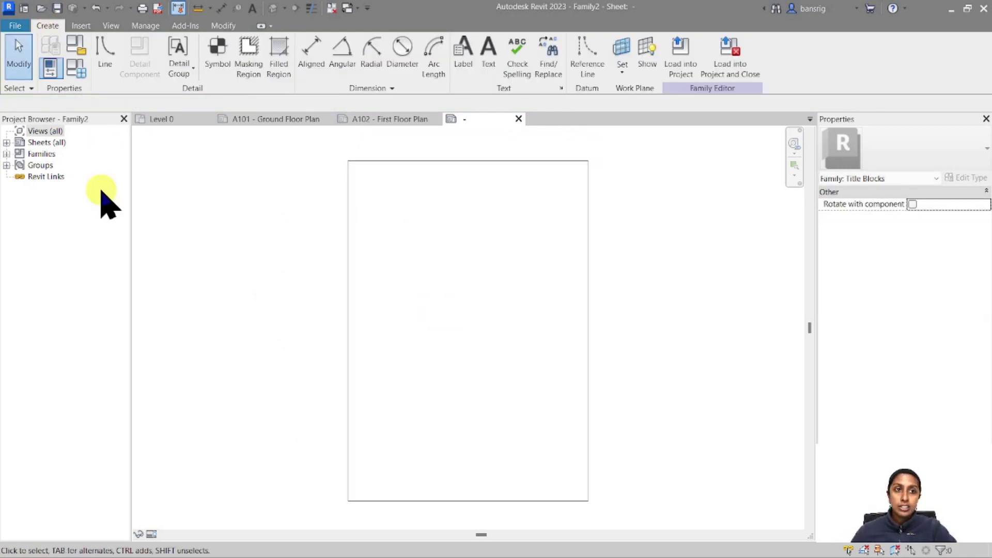
{"action": "left_click", "coordinate": [108, 65]}
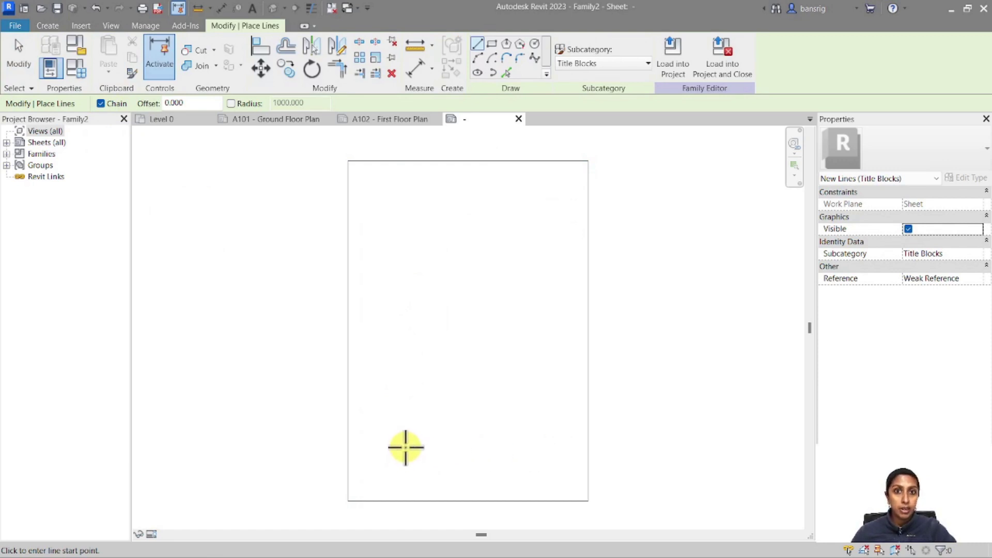
{"action": "left_click", "coordinate": [505, 72]}
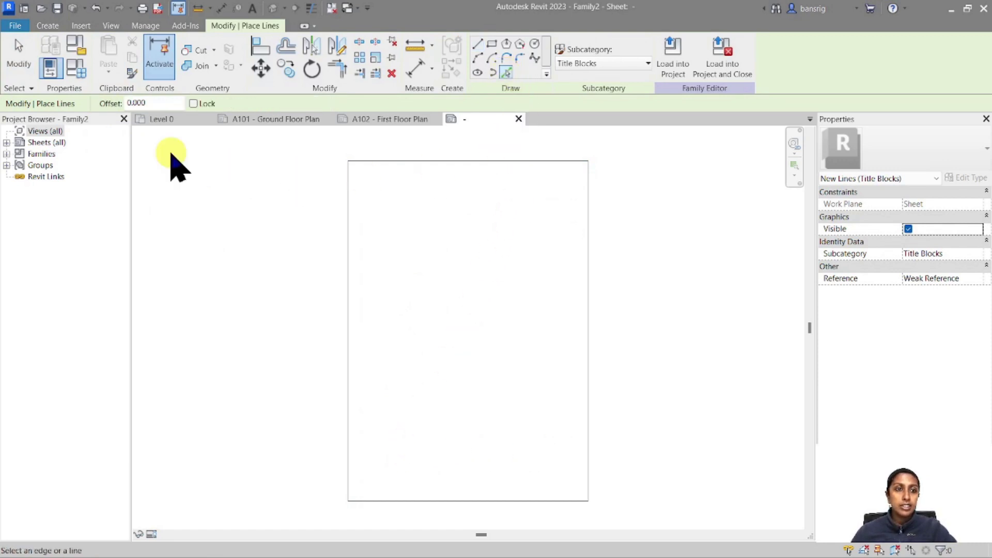
{"action": "left_click_drag", "start_coordinate": [159, 101], "coordinate": [105, 101]}
{"action": "type", "text": "10"}
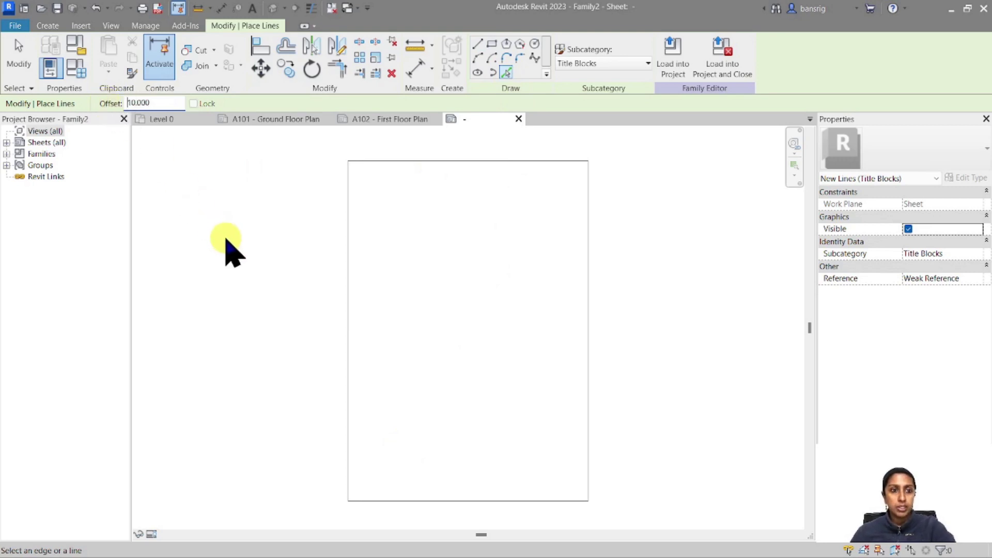
{"action": "key", "text": "Tab"}
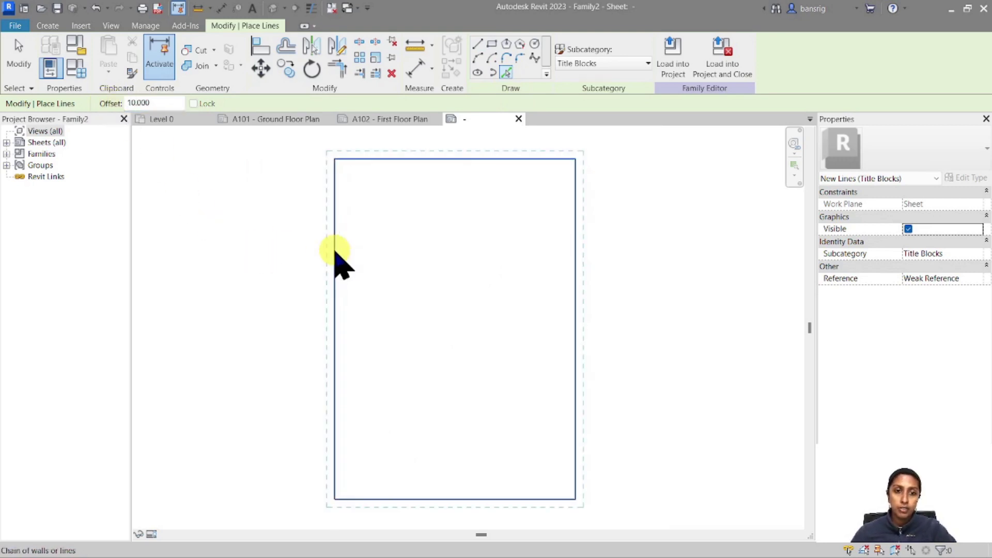
{"action": "left_click", "coordinate": [337, 252]}
{"action": "key", "text": "Escape"}
{"action": "key", "text": "Escape"}
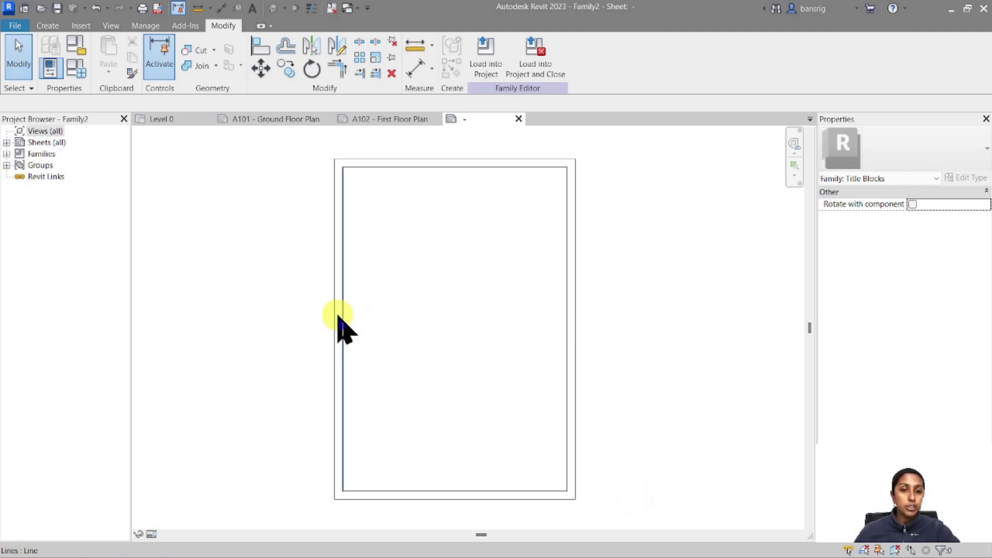
Try a 20 mm margin between the sheet's left edge and the inner border line, and undo that change.
{"action": "left_click", "coordinate": [343, 294]}
{"action": "left_click", "coordinate": [337, 132]}
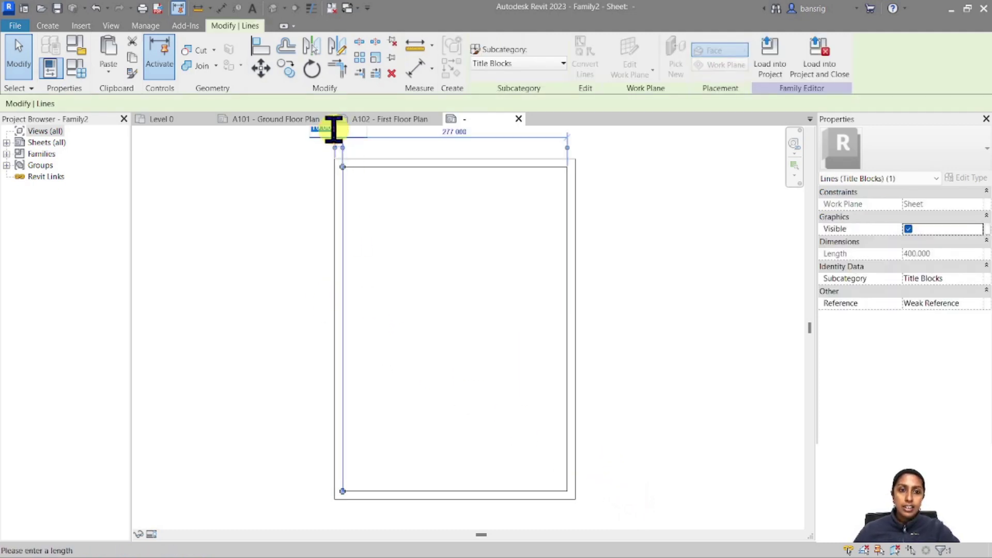
{"action": "type", "text": "20"}
{"action": "key", "text": "Return"}
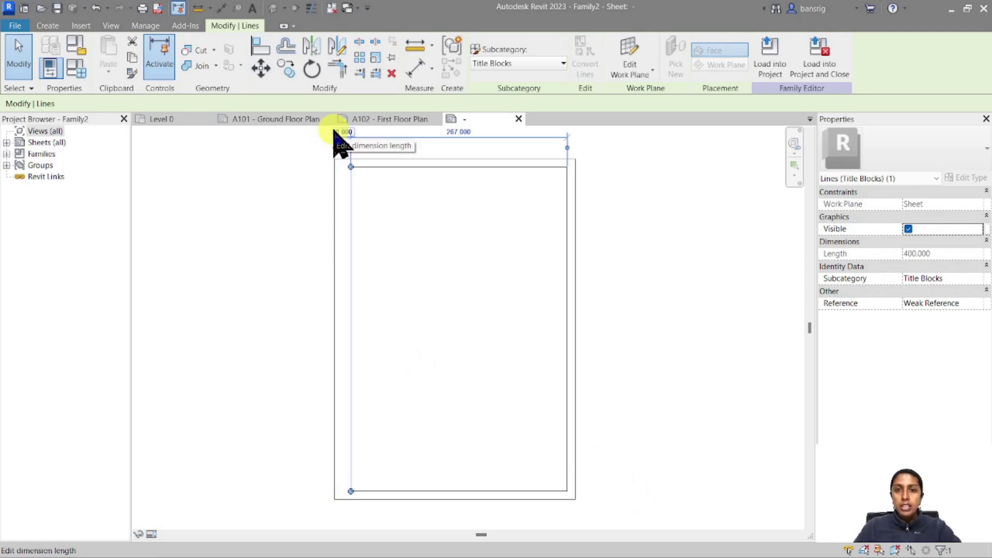
{"action": "left_click", "coordinate": [384, 212]}
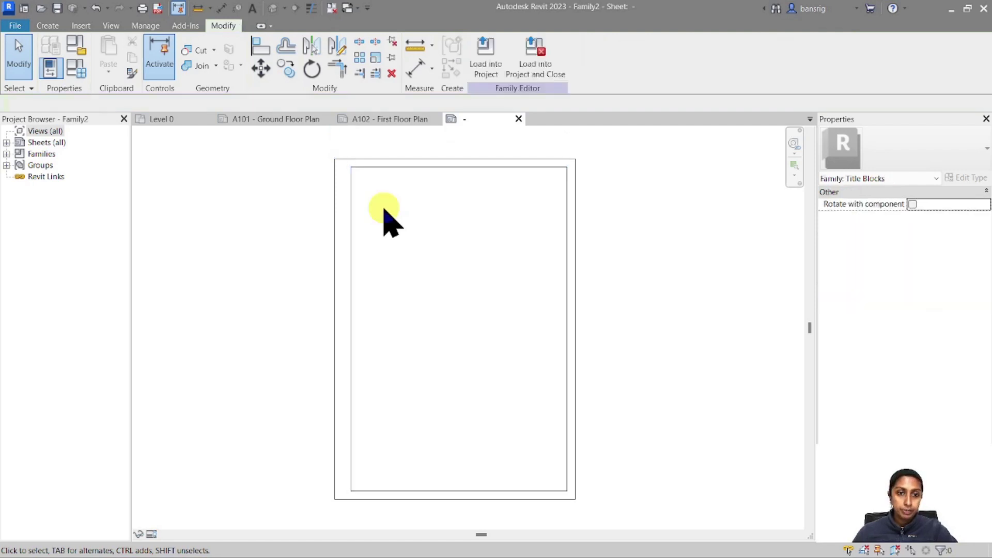
{"action": "key", "text": "ctrl+z"}
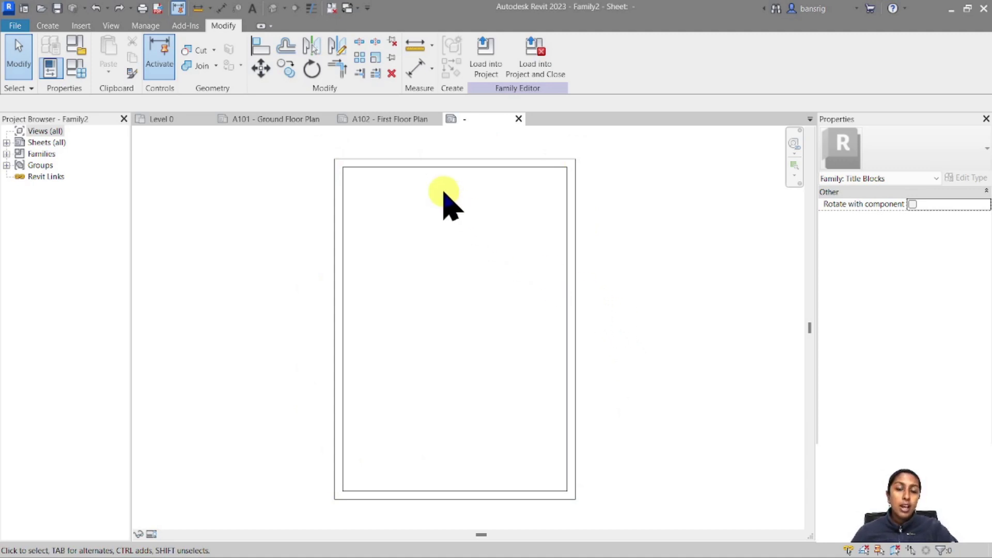
Assign the <Invisible lines> subcategory to the four lines of the outer sheet outline.
{"action": "key", "text": "Tab"}
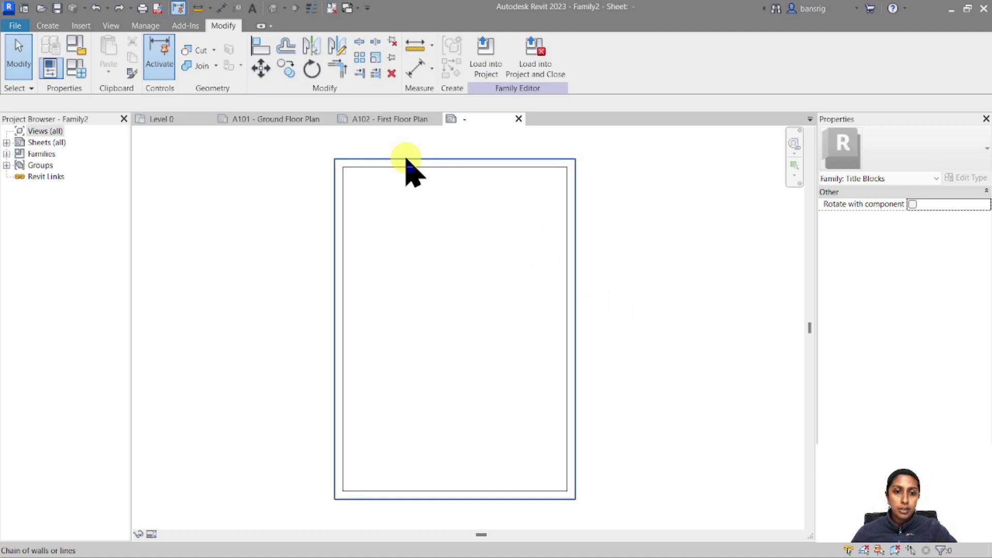
{"action": "left_click", "coordinate": [407, 164]}
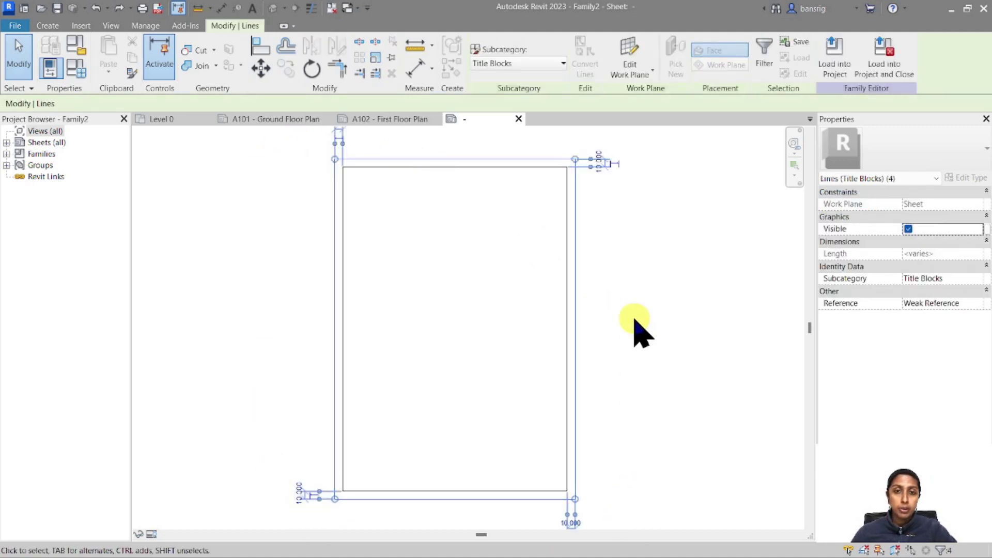
{"action": "left_click", "coordinate": [516, 65]}
{"action": "left_click", "coordinate": [514, 93]}
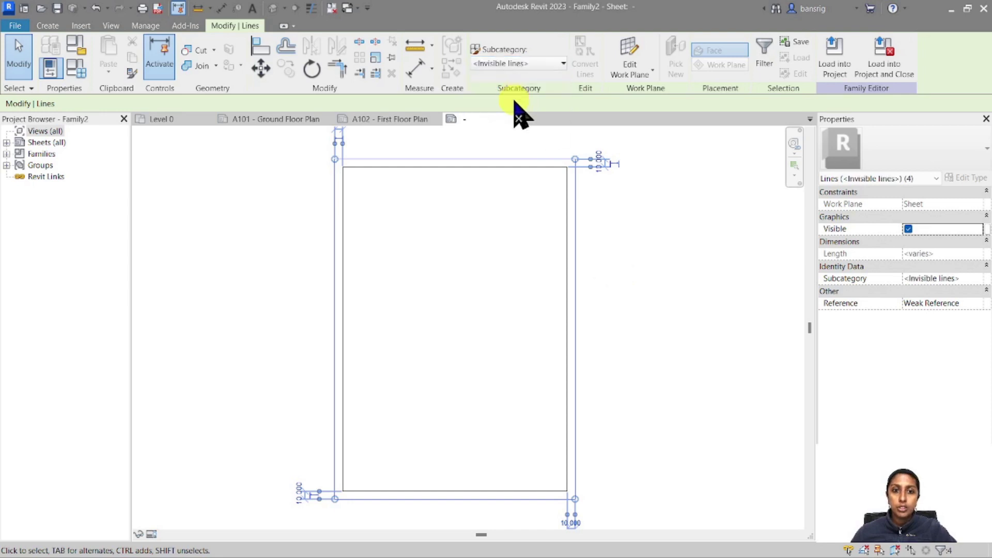
{"action": "left_click", "coordinate": [693, 312]}
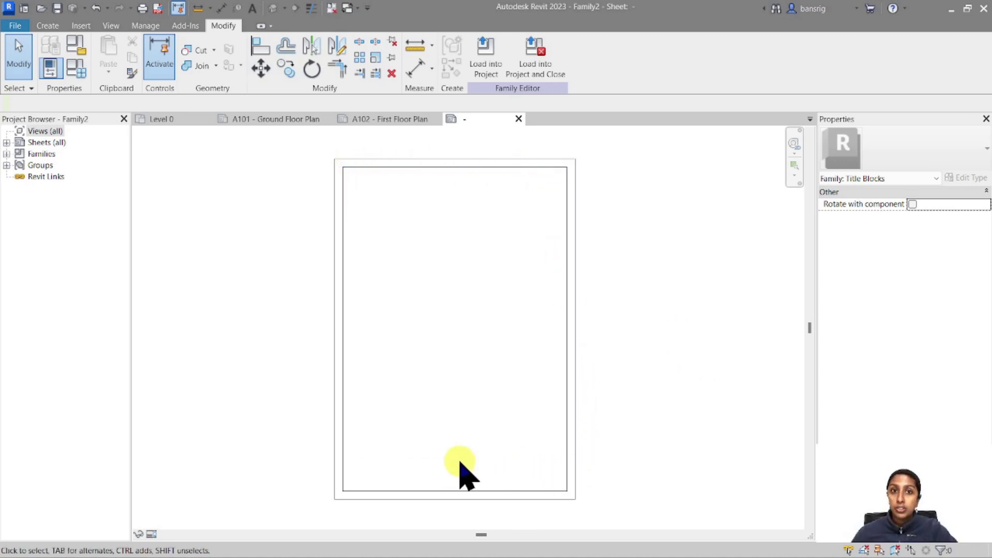
Assign the <Wide Lines> subcategory to the four lines of the inner border.
{"action": "key", "text": "Tab"}
{"action": "left_click", "coordinate": [395, 179]}
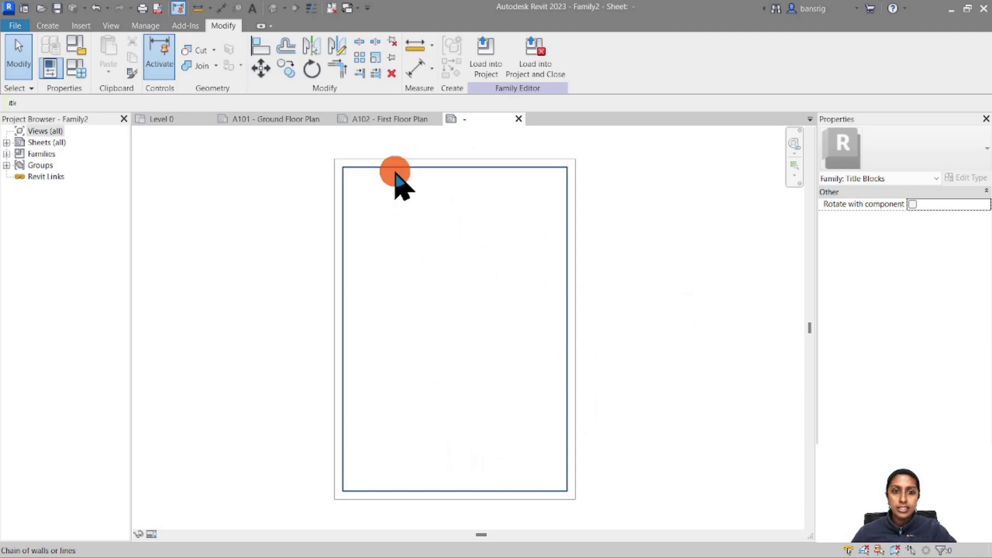
{"action": "left_click", "coordinate": [529, 63]}
{"action": "left_click", "coordinate": [505, 136]}
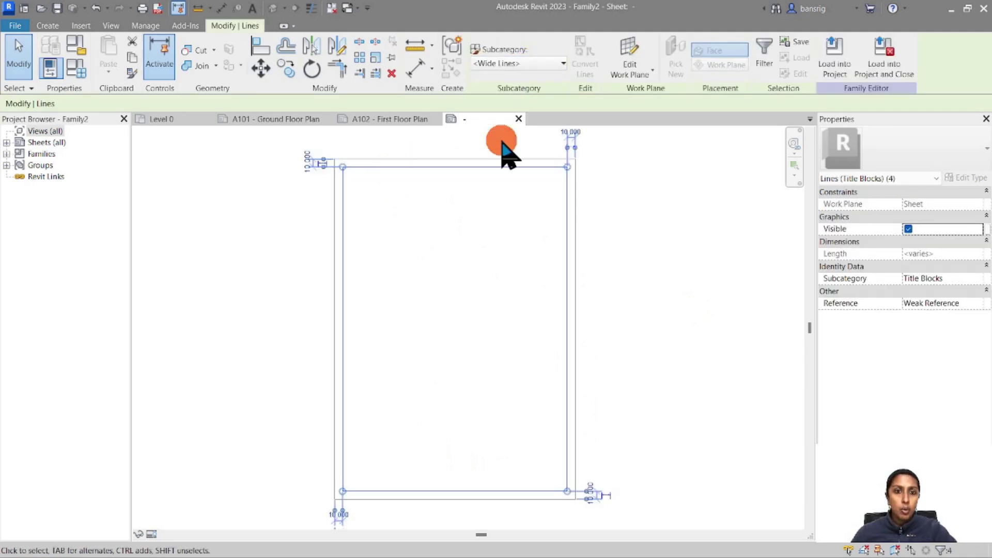
{"action": "left_click", "coordinate": [454, 241]}
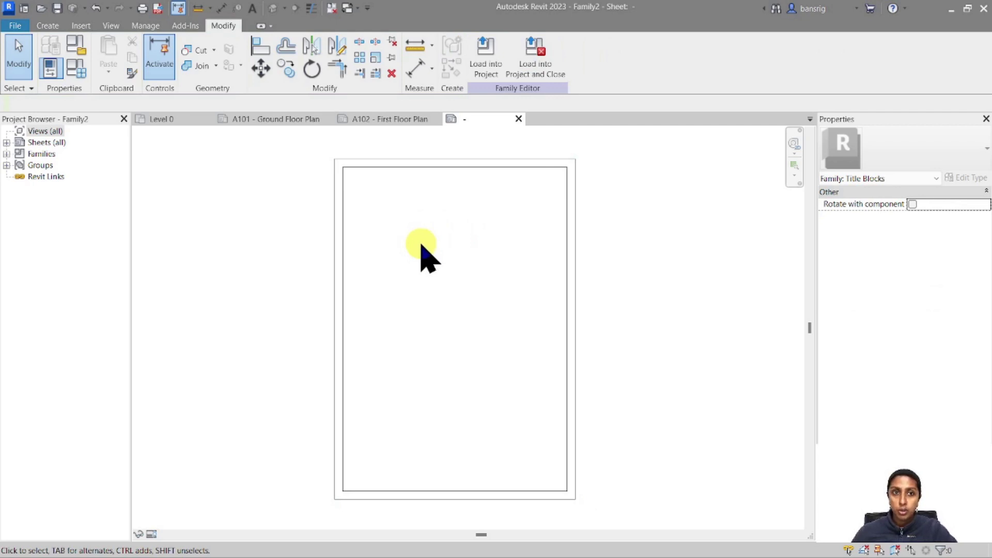
Draw a horizontal line across the full width of the inner border, about 40 mm above its bottom edge.
{"action": "scroll", "coordinate": [360, 249], "scroll_direction": "up", "scroll_amount": 4}
{"action": "scroll", "coordinate": [360, 249], "scroll_direction": "down", "scroll_amount": 8}
{"action": "scroll", "coordinate": [335, 381], "scroll_direction": "up", "scroll_amount": 3}
{"action": "left_click", "coordinate": [45, 26]}
{"action": "left_click", "coordinate": [106, 62]}
{"action": "scroll", "coordinate": [318, 342], "scroll_direction": "up", "scroll_amount": 2}
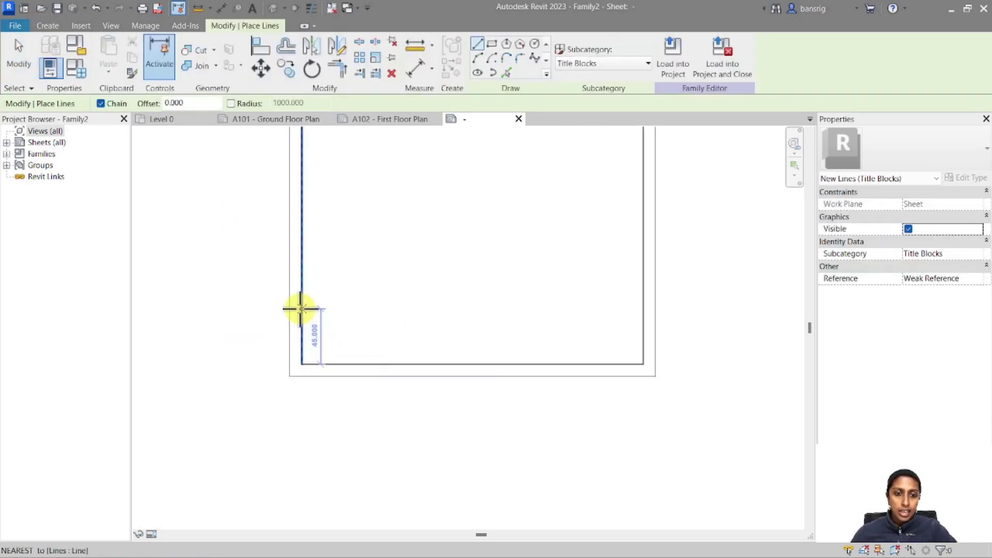
{"action": "left_click", "coordinate": [300, 315]}
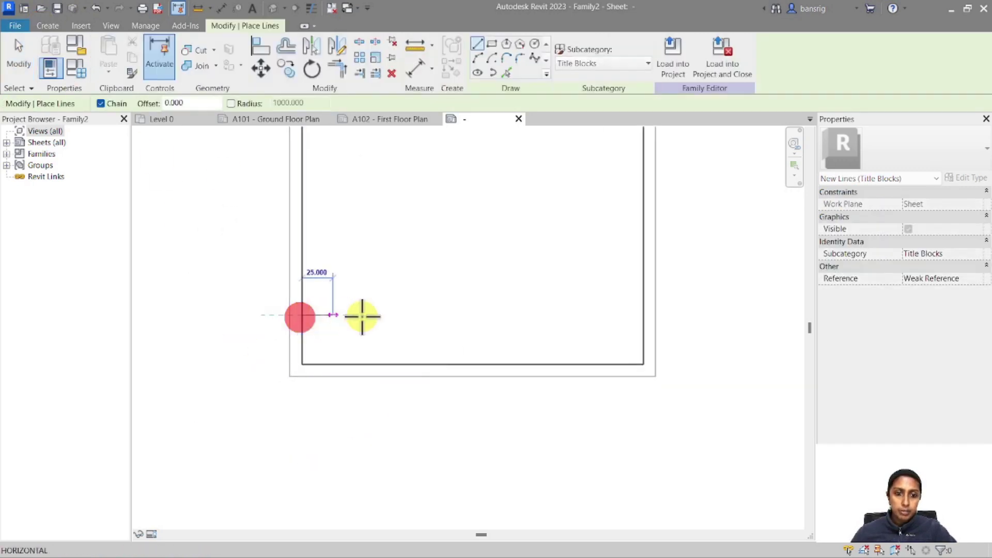
{"action": "left_click", "coordinate": [641, 314]}
{"action": "key", "text": "Escape"}
Draw two vertical dividers from the new horizontal line to the bottom border, about 85 mm from the left border and about 102 mm apart.
{"action": "scroll", "coordinate": [475, 343], "scroll_direction": "up", "scroll_amount": 1}
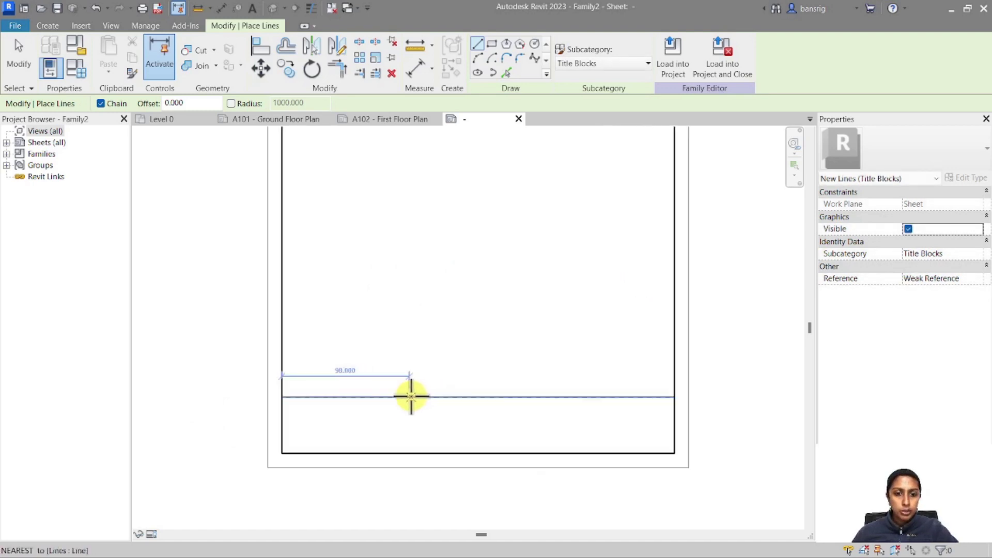
{"action": "left_click", "coordinate": [404, 314]}
{"action": "left_click", "coordinate": [401, 453]}
{"action": "key", "text": "Escape"}
{"action": "left_click", "coordinate": [545, 397]}
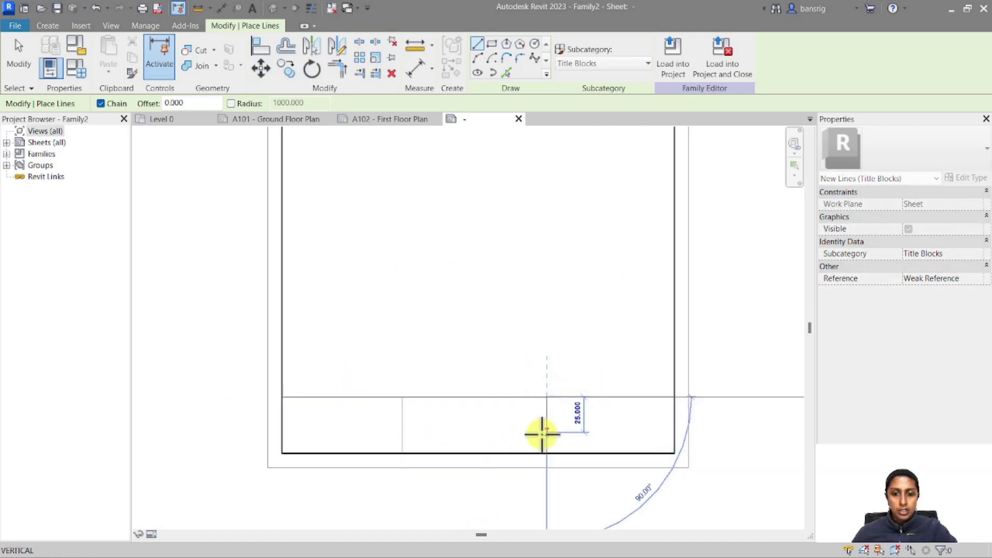
{"action": "left_click", "coordinate": [547, 453]}
{"action": "key", "text": "Escape"}
{"action": "key", "text": "Escape"}
Space the two dividers equally between the side borders with an equalised aligned dimension, and remove that dimension while keeping the spacing.
{"action": "key", "text": "d"}
{"action": "key", "text": "i"}
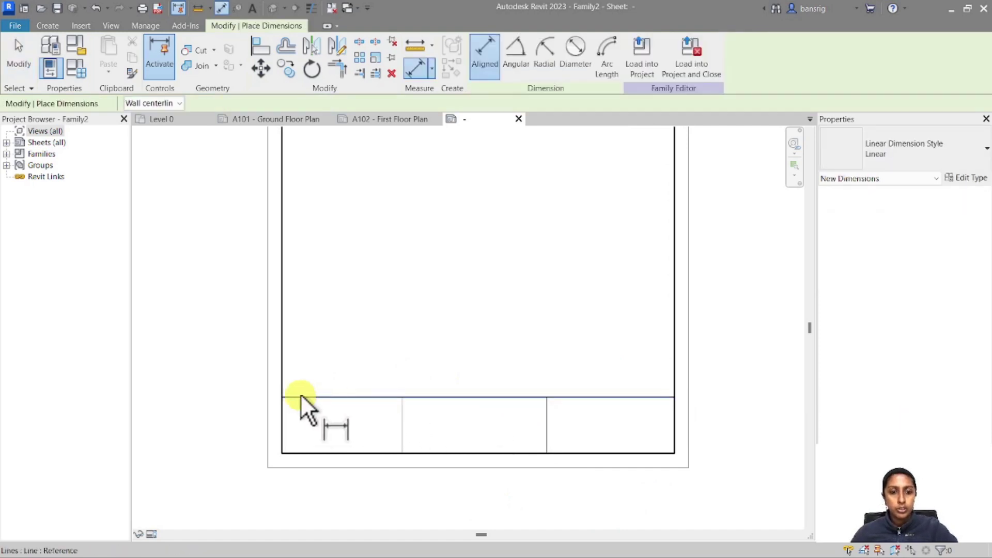
{"action": "left_click", "coordinate": [282, 370]}
{"action": "left_click", "coordinate": [401, 425]}
{"action": "left_click", "coordinate": [548, 421]}
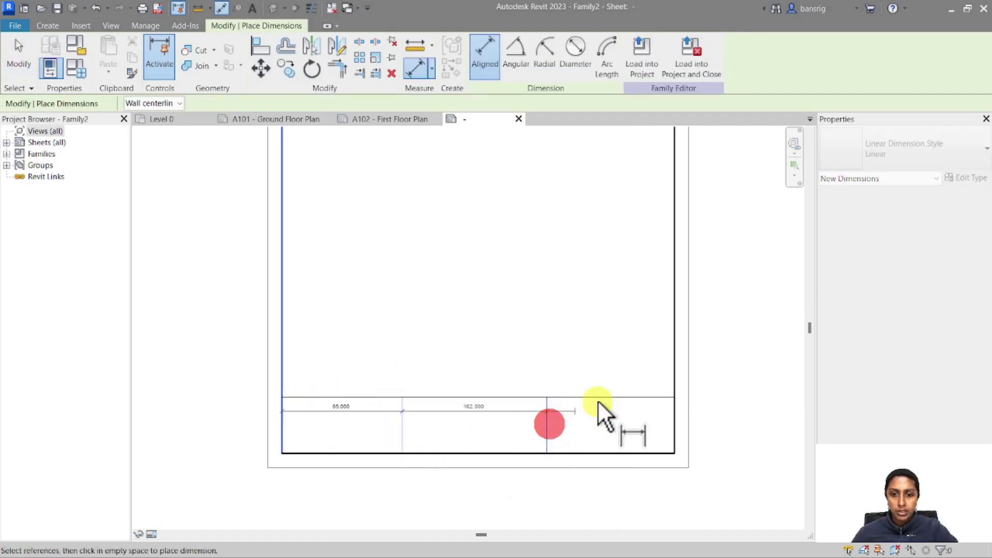
{"action": "left_click", "coordinate": [677, 354]}
{"action": "left_click", "coordinate": [617, 366]}
{"action": "left_click", "coordinate": [478, 348]}
{"action": "key", "text": "Escape"}
{"action": "key", "text": "Escape"}
{"action": "left_click", "coordinate": [505, 376]}
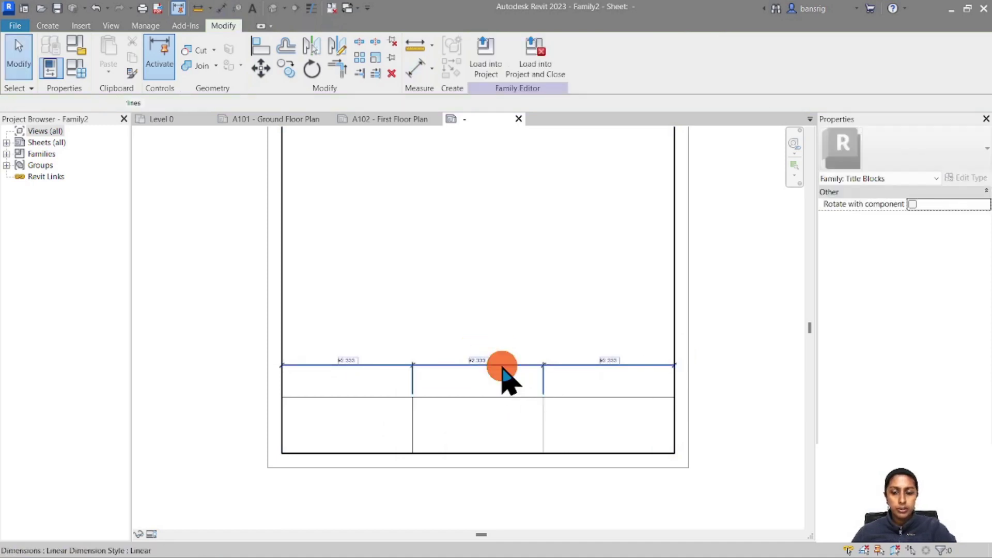
Draw a horizontal line about 10 mm below the strip's top line, from the first divider to the right border.
{"action": "scroll", "coordinate": [398, 443], "scroll_direction": "up", "scroll_amount": 3}
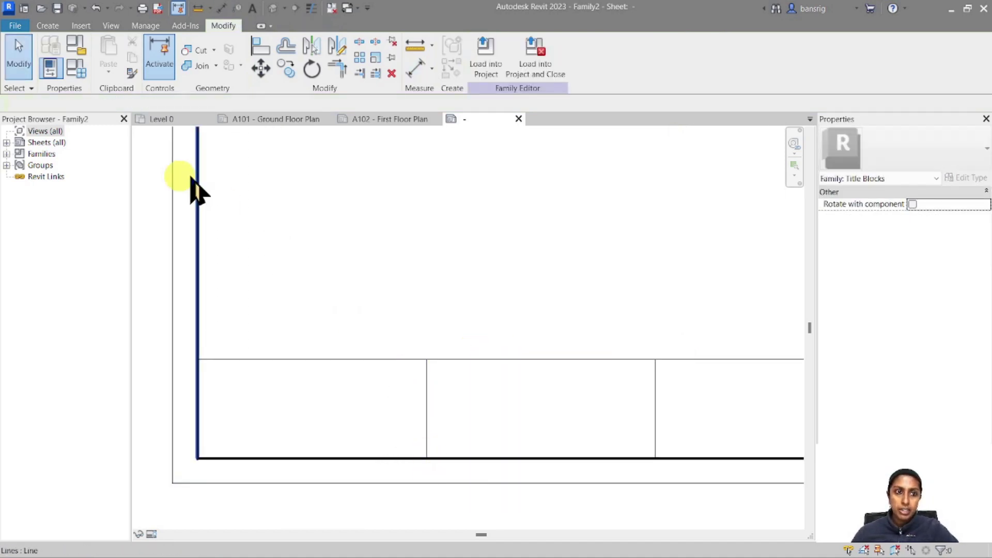
{"action": "left_click", "coordinate": [49, 25]}
{"action": "left_click", "coordinate": [96, 60]}
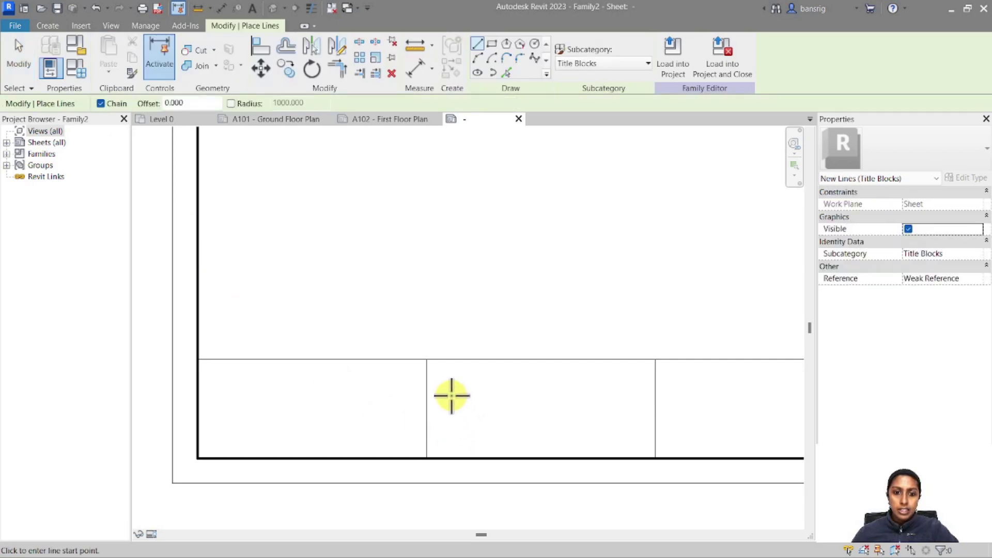
{"action": "left_click", "coordinate": [427, 384]}
{"action": "middle_click_drag", "start_coordinate": [558, 395], "coordinate": [479, 388]}
{"action": "scroll", "coordinate": [692, 383], "scroll_direction": "down", "scroll_amount": 1}
{"action": "middle_click_drag", "start_coordinate": [705, 381], "coordinate": [612, 381]}
{"action": "left_click", "coordinate": [654, 377]}
{"action": "key", "text": "Escape"}
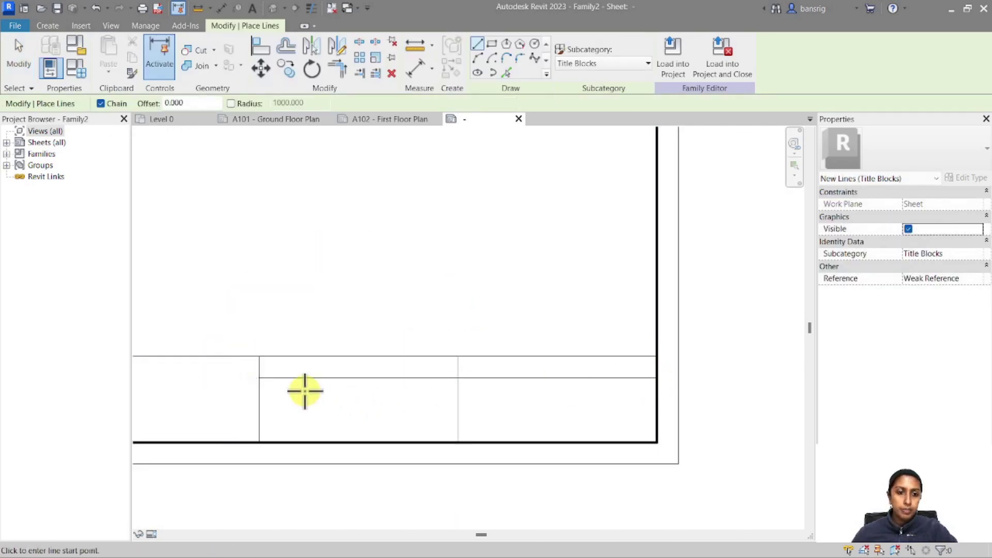
Copy the row line twice downwards at 10 mm spacing to divide the two right-hand columns into four rows.
{"action": "key", "text": "Escape"}
{"action": "left_click", "coordinate": [302, 379]}
{"action": "key", "text": "c"}
{"action": "key", "text": "o"}
{"action": "scroll", "coordinate": [220, 376], "scroll_direction": "up", "scroll_amount": 2}
{"action": "left_click", "coordinate": [295, 344]}
{"action": "left_click", "coordinate": [296, 382]}
{"action": "left_click", "coordinate": [297, 417]}
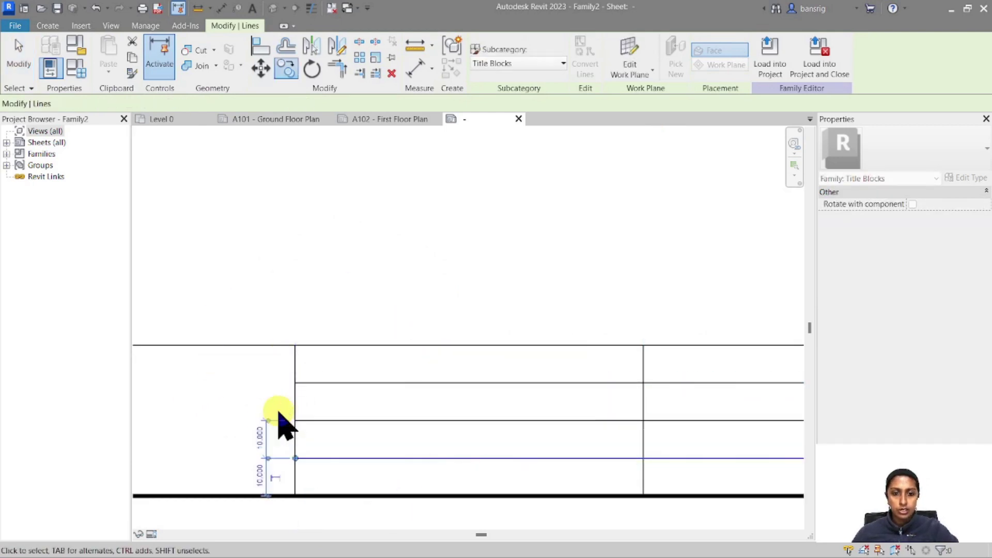
{"action": "key", "text": "Escape"}
{"action": "key", "text": "Escape"}
Import the image ITS FINAL.png from the Desktop and place it over the title strip.
{"action": "scroll", "coordinate": [341, 387], "scroll_direction": "down", "scroll_amount": 1}
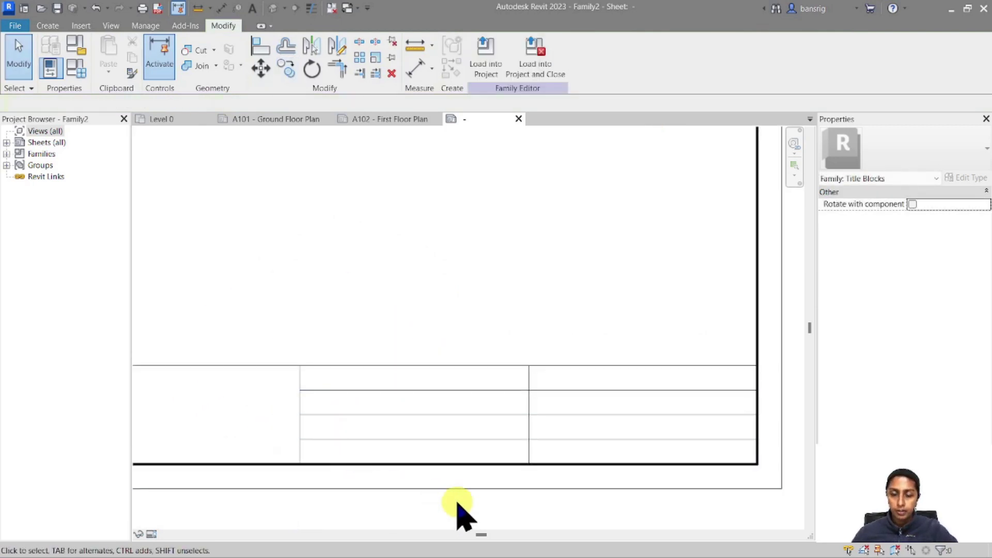
{"action": "scroll", "coordinate": [227, 465], "scroll_direction": "down", "scroll_amount": 1}
{"action": "scroll", "coordinate": [227, 468], "scroll_direction": "up", "scroll_amount": 1}
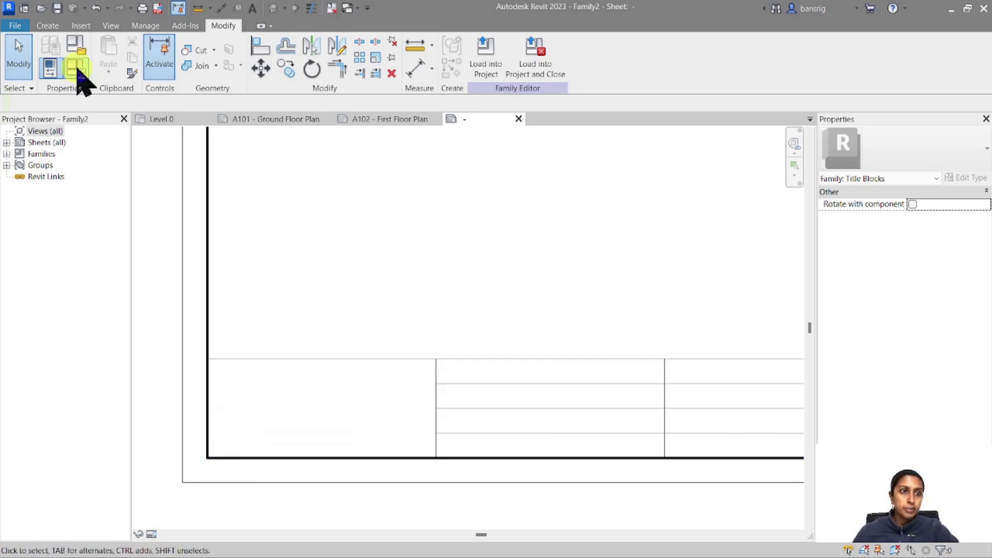
{"action": "left_click", "coordinate": [78, 27]}
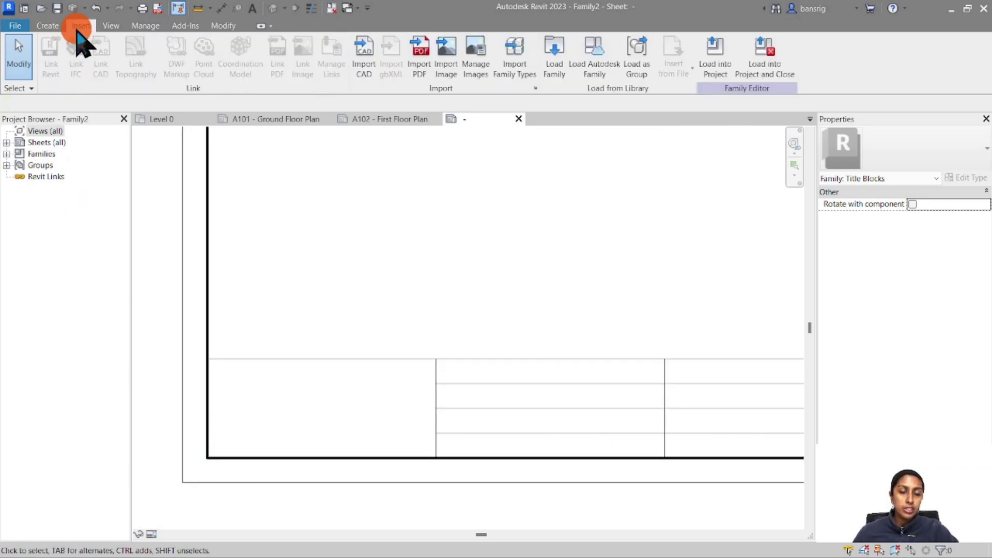
{"action": "left_click", "coordinate": [461, 83]}
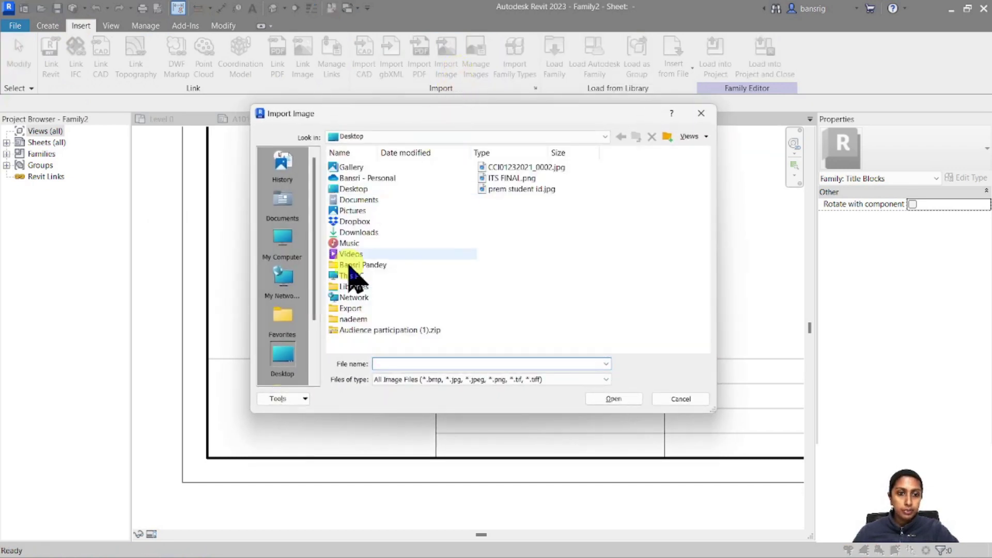
{"action": "left_click", "coordinate": [508, 179]}
{"action": "left_click", "coordinate": [614, 399]}
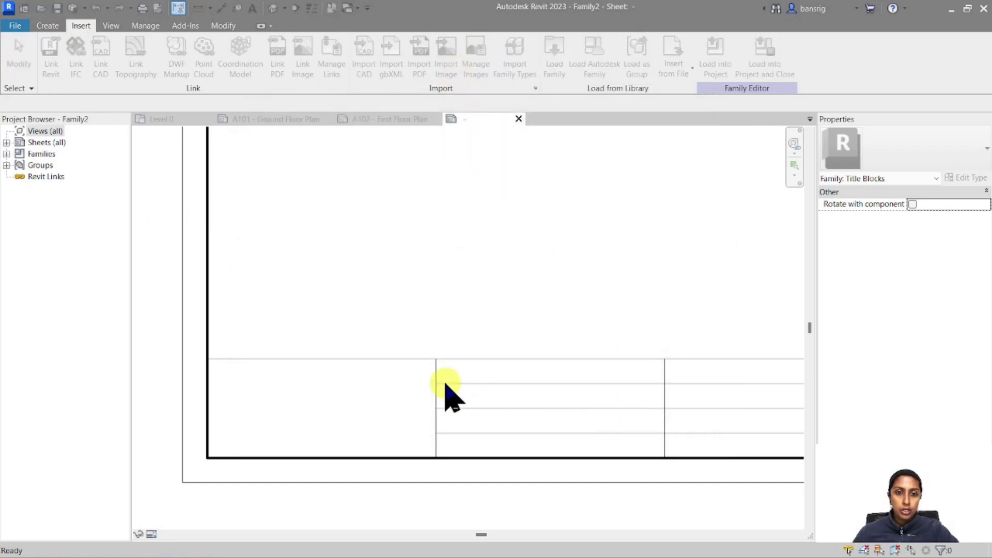
{"action": "scroll", "coordinate": [384, 361], "scroll_direction": "down", "scroll_amount": 3}
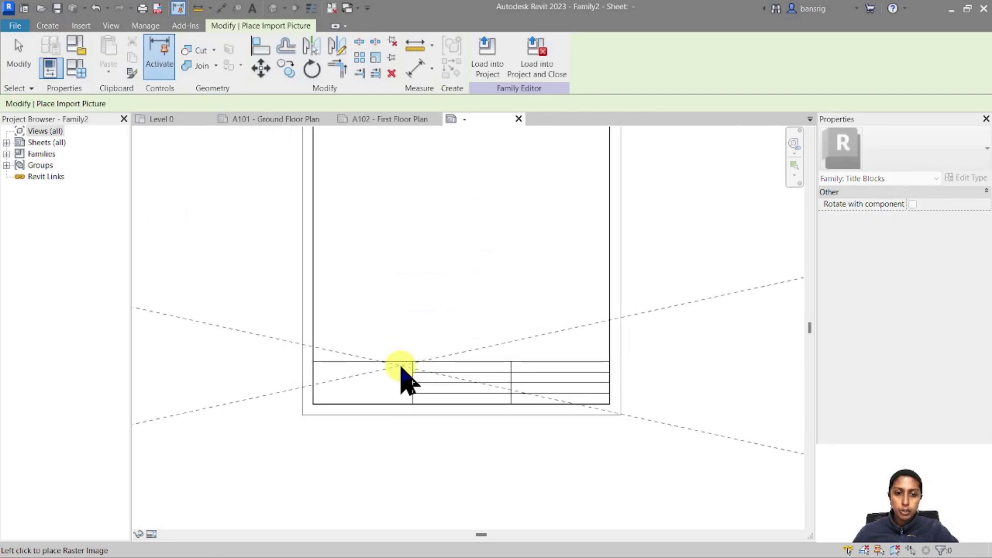
{"action": "left_click", "coordinate": [401, 380]}
Scale down the imported logo and centre it in the left cell of the title strip.
{"action": "scroll", "coordinate": [405, 418], "scroll_direction": "down", "scroll_amount": 3}
{"action": "scroll", "coordinate": [407, 415], "scroll_direction": "down", "scroll_amount": 3}
{"action": "left_click_drag", "start_coordinate": [669, 345], "coordinate": [542, 392]}
{"action": "scroll", "coordinate": [181, 454], "scroll_direction": "up", "scroll_amount": 2}
{"action": "scroll", "coordinate": [547, 387], "scroll_direction": "up", "scroll_amount": 3}
{"action": "scroll", "coordinate": [604, 388], "scroll_direction": "up", "scroll_amount": 3}
{"action": "left_click_drag", "start_coordinate": [615, 386], "coordinate": [616, 387]}
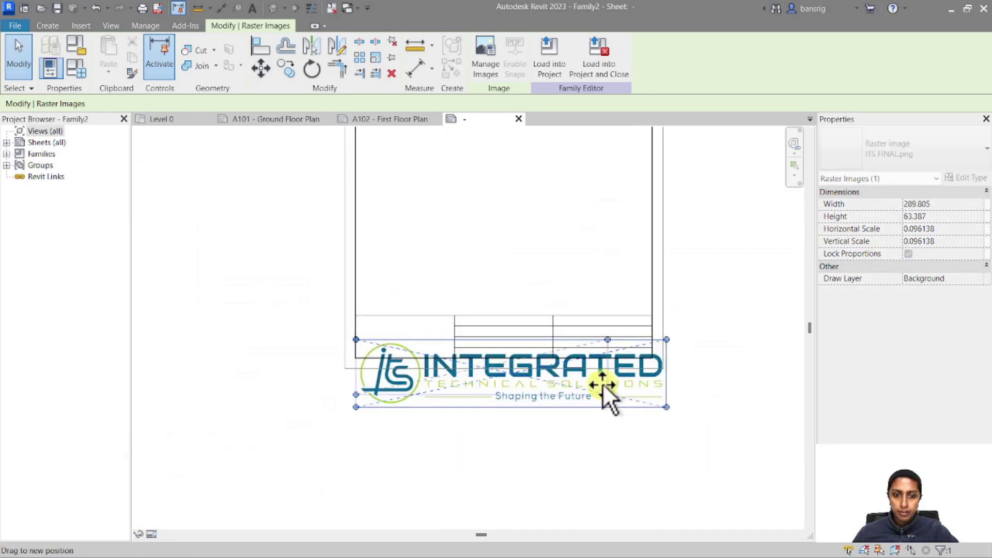
{"action": "left_click_drag", "start_coordinate": [453, 349], "coordinate": [454, 350]}
{"action": "scroll", "coordinate": [412, 350], "scroll_direction": "up", "scroll_amount": 3}
{"action": "left_click_drag", "start_coordinate": [389, 312], "coordinate": [394, 295]}
{"action": "left_click", "coordinate": [491, 215]}
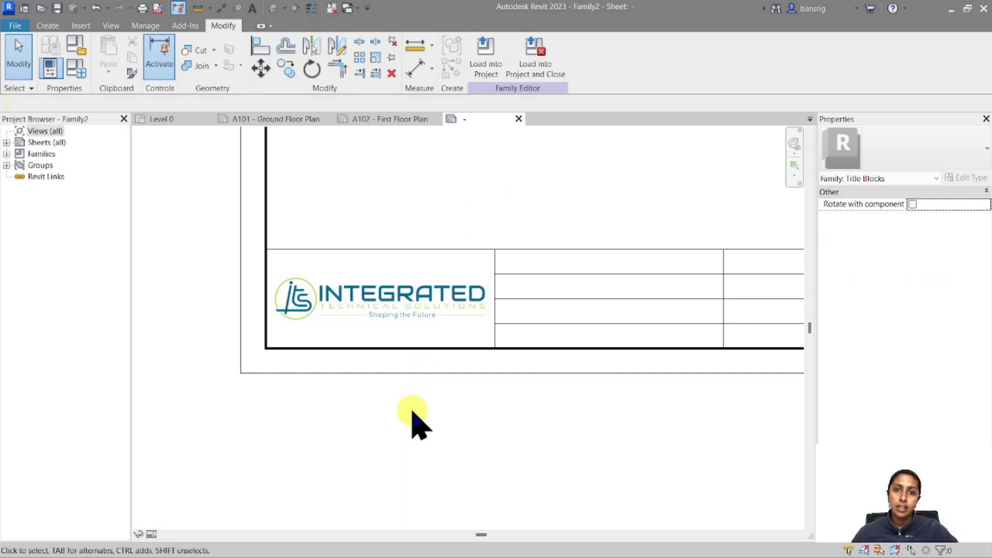
Place a label with the Project Name parameter in the middle column of the title strip.
{"action": "middle_click_drag", "start_coordinate": [550, 421], "coordinate": [438, 466]}
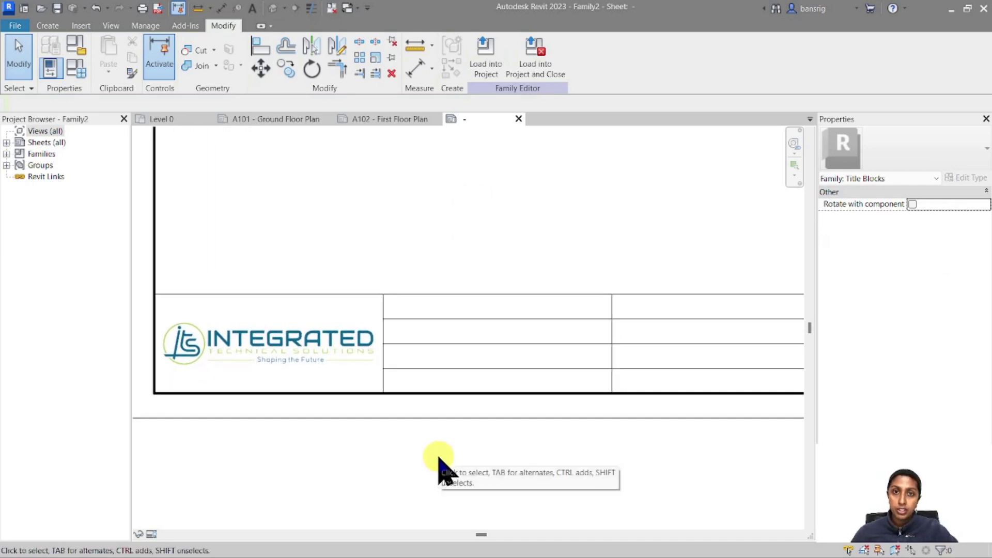
{"action": "left_click", "coordinate": [45, 26]}
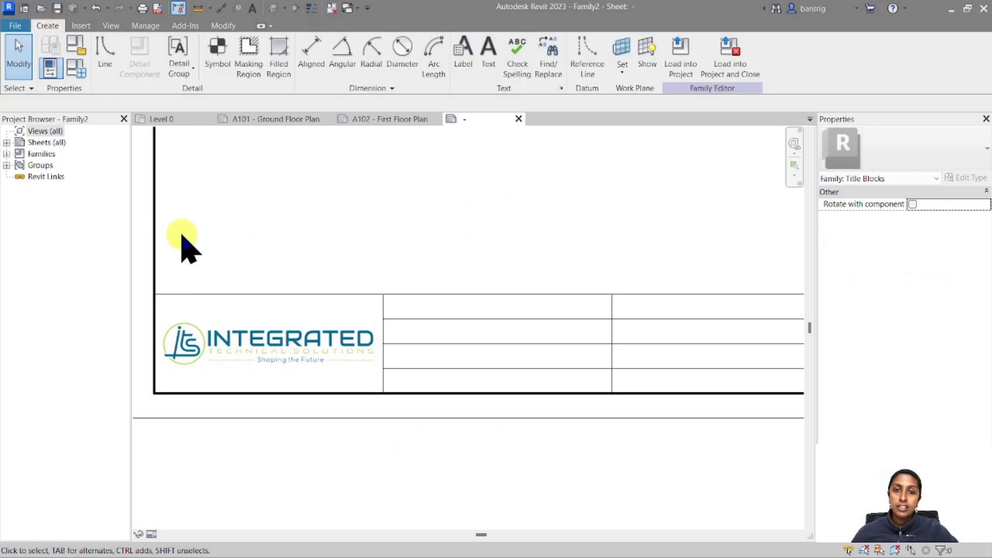
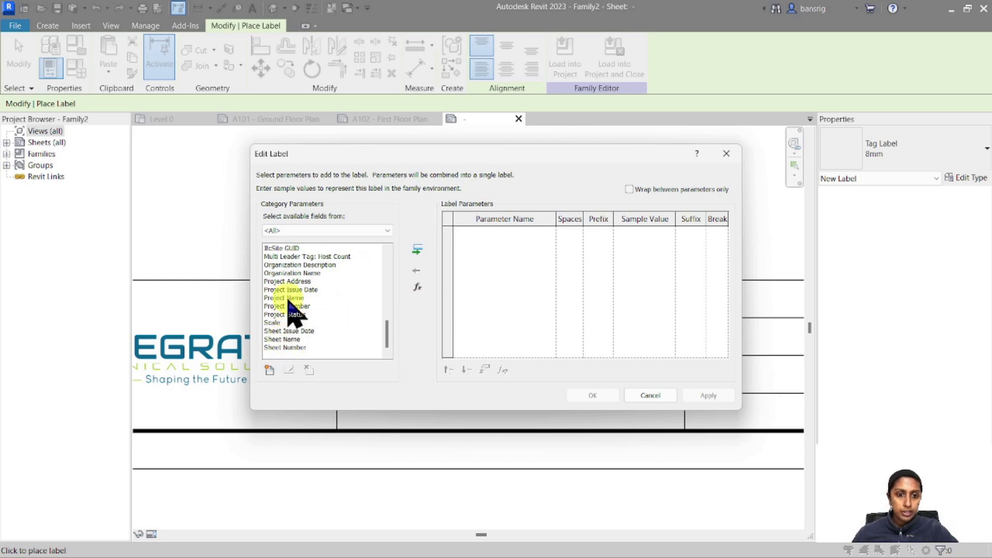
{"action": "left_click", "coordinate": [416, 250]}
{"action": "left_click", "coordinate": [594, 395]}
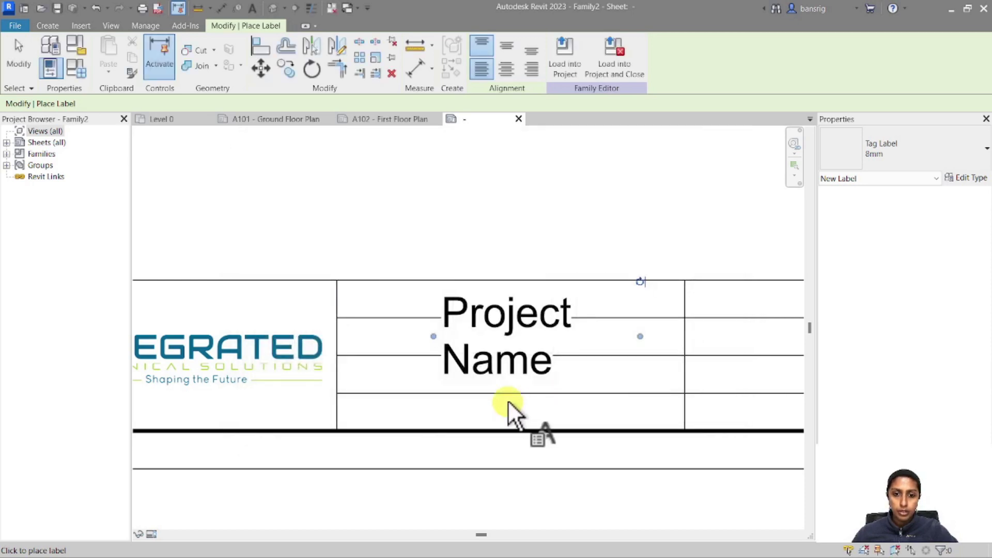
{"action": "scroll", "coordinate": [481, 357], "scroll_direction": "up", "scroll_amount": 3}
{"action": "key", "text": "Escape"}
Move the Project Name label to the top of the middle column and widen its box to nearly the column's width.
{"action": "left_click_drag", "start_coordinate": [382, 288], "coordinate": [187, 278]}
{"action": "scroll", "coordinate": [493, 299], "scroll_direction": "down", "scroll_amount": 1}
{"action": "scroll", "coordinate": [494, 300], "scroll_direction": "down", "scroll_amount": 1}
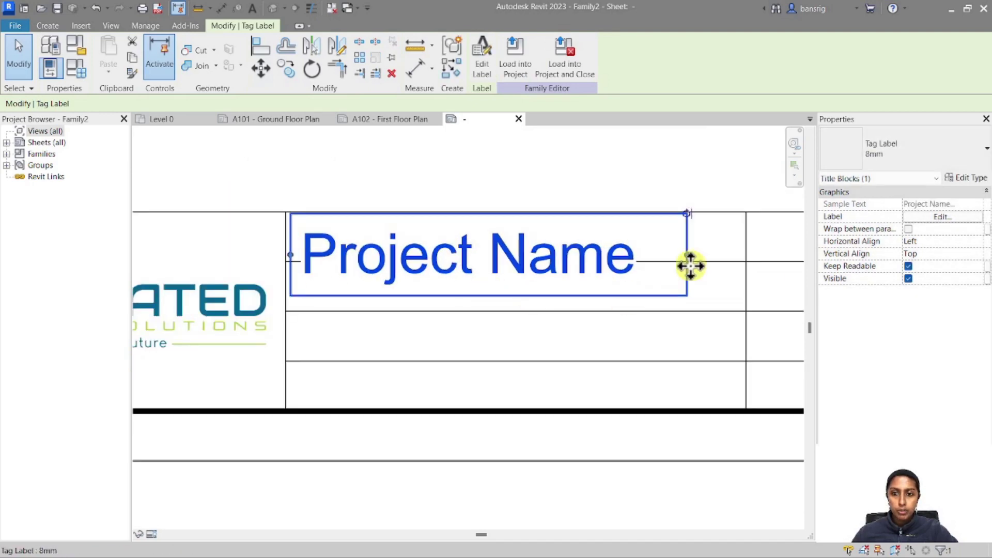
{"action": "left_click_drag", "start_coordinate": [688, 255], "coordinate": [738, 253]}
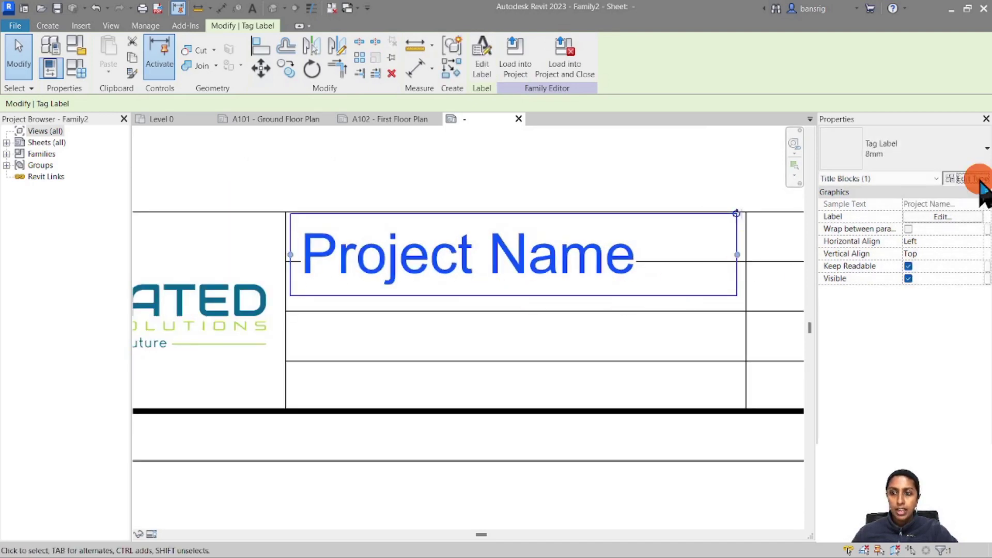
Duplicate the label type as 5mm, with a text size of 5 mm and a Transparent background.
{"action": "left_click", "coordinate": [965, 177]}
{"action": "left_click", "coordinate": [690, 129]}
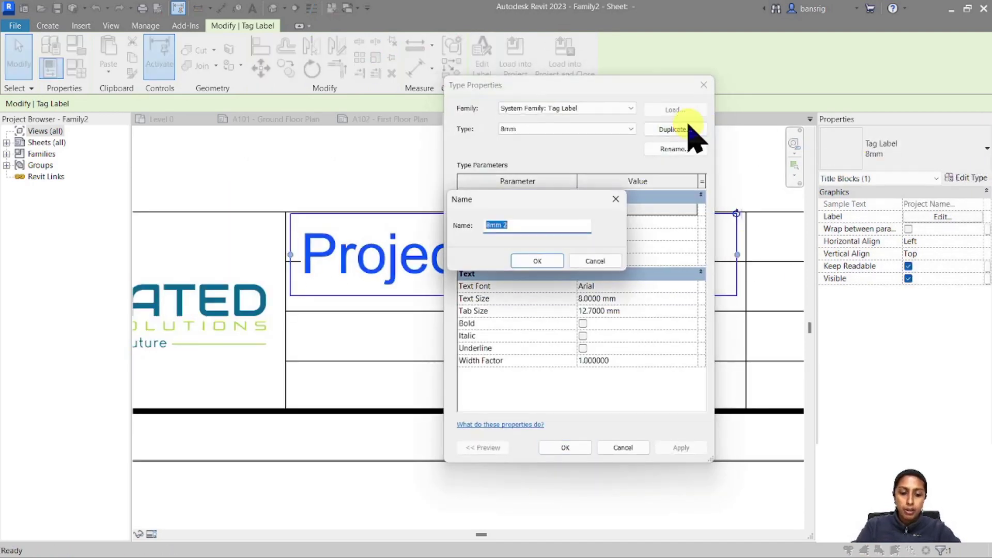
{"action": "type", "text": "5mm"}
{"action": "key", "text": "Return"}
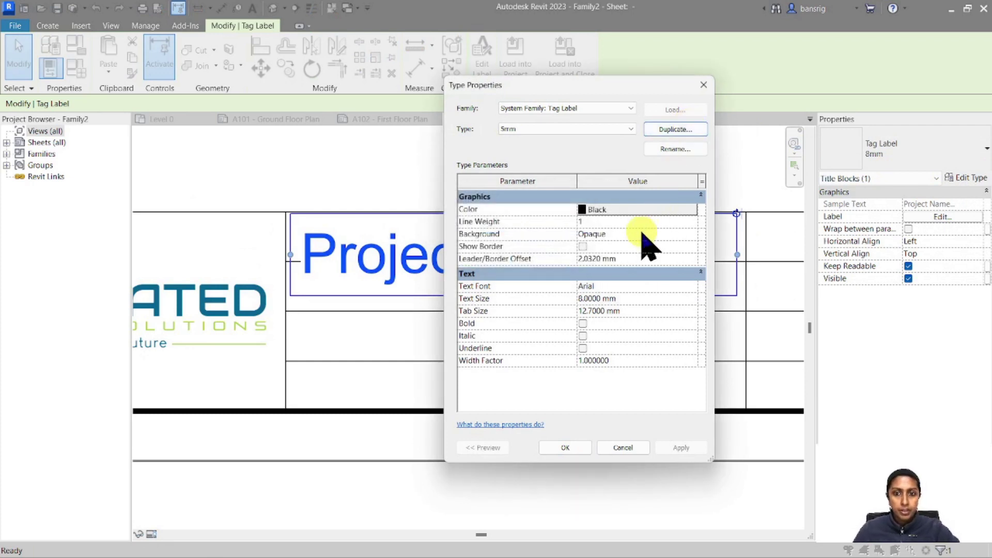
{"action": "type", "text": "5"}
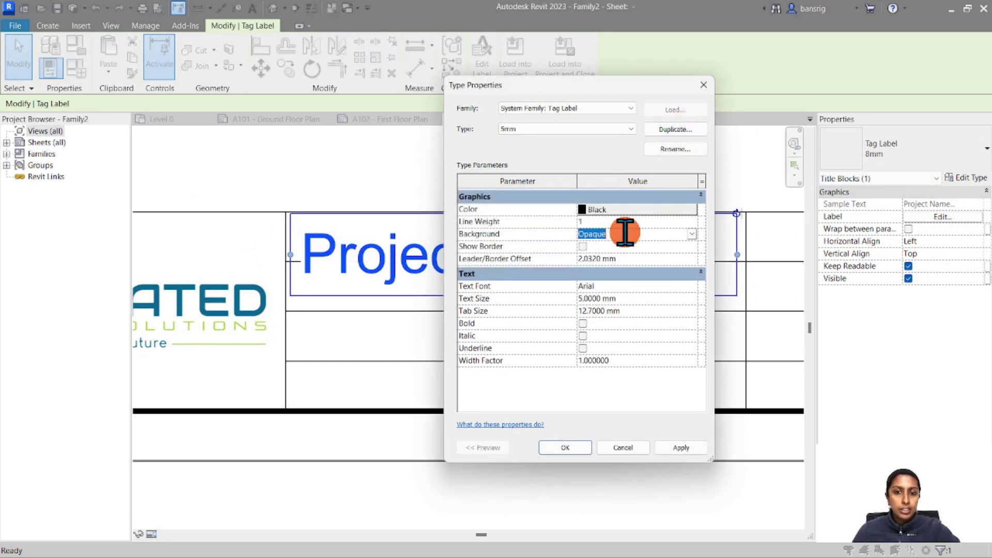
{"action": "type", "text": "Transparent"}
{"action": "key", "text": "Return"}
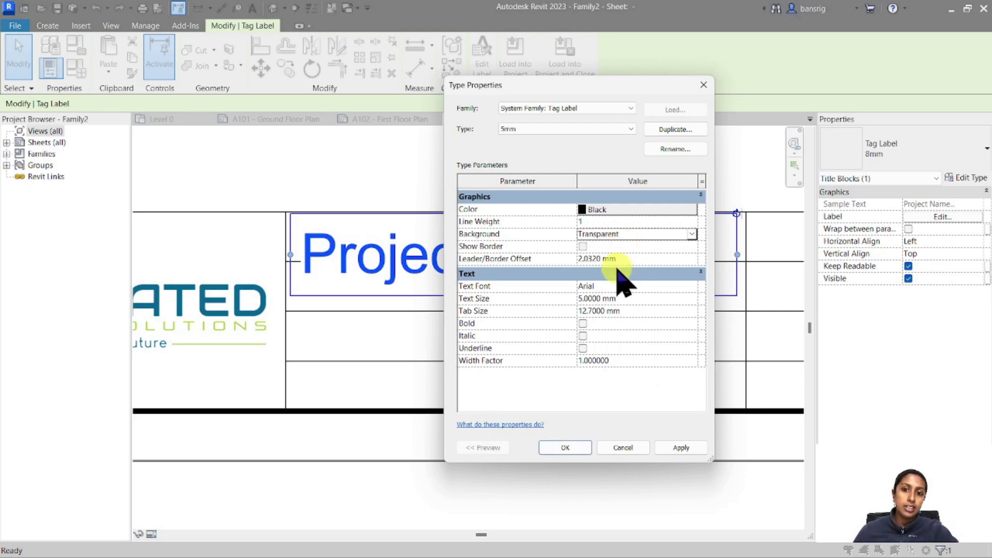
{"action": "left_click", "coordinate": [565, 447]}
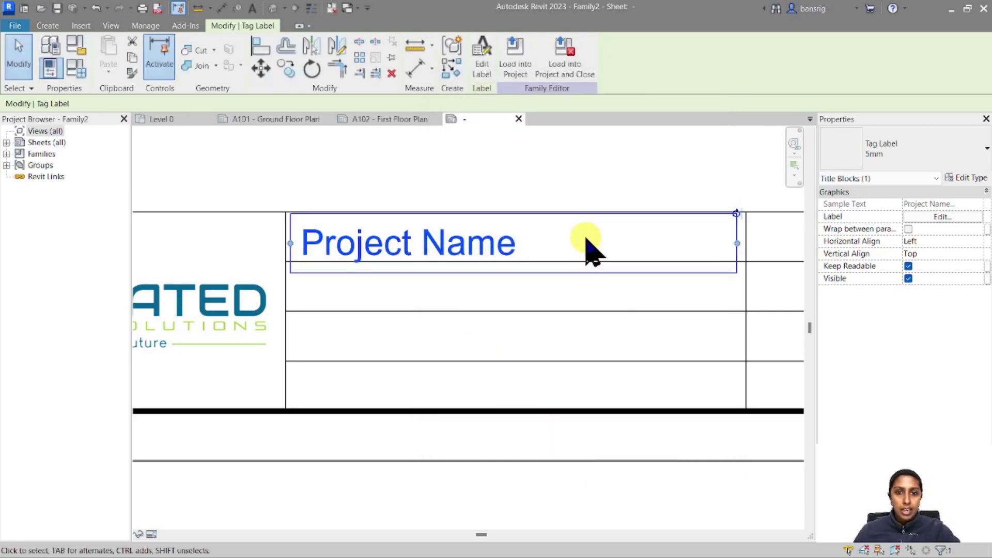
Set the Project Name label's horizontal alignment to Center and shift it slightly up within the top row.
{"action": "left_click", "coordinate": [929, 241]}
{"action": "left_click", "coordinate": [920, 263]}
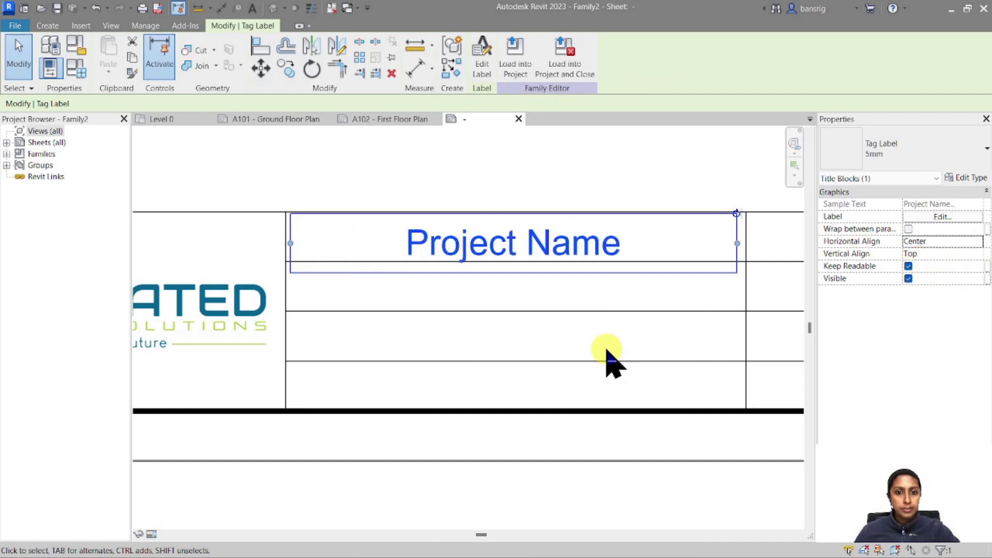
{"action": "left_click", "coordinate": [556, 297]}
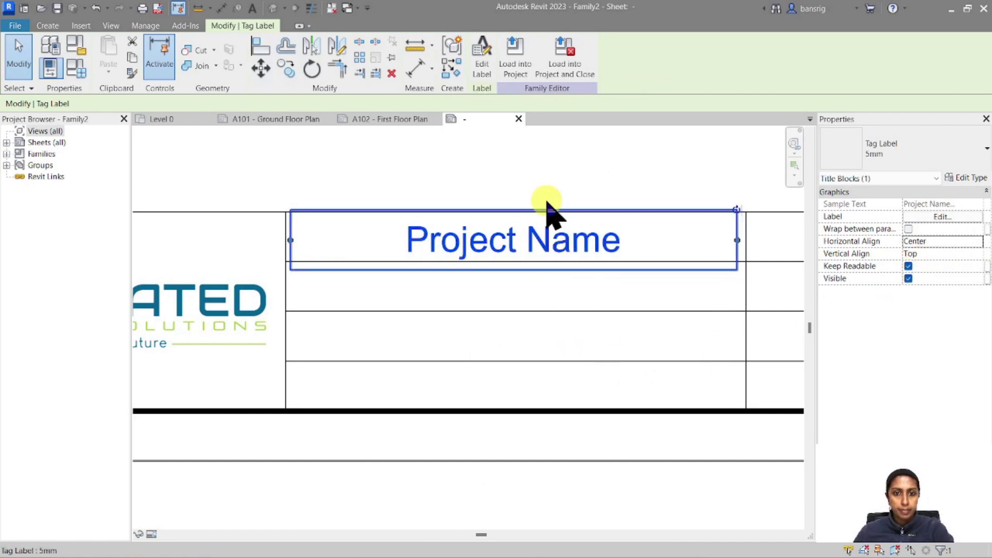
Copy the Project Name label 10 mm down into the second row of the middle column.
{"action": "left_click", "coordinate": [498, 250]}
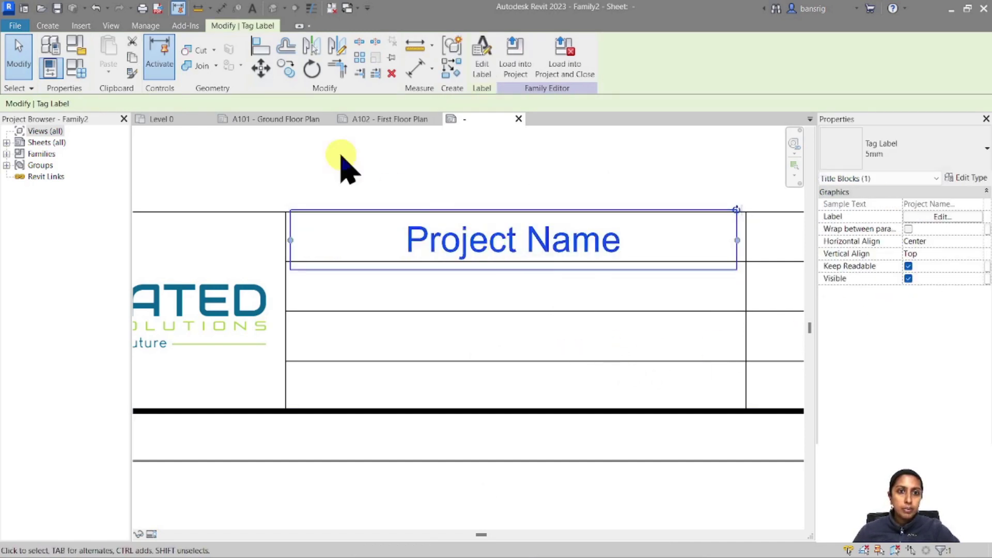
{"action": "left_click", "coordinate": [287, 68]}
{"action": "left_click", "coordinate": [284, 210]}
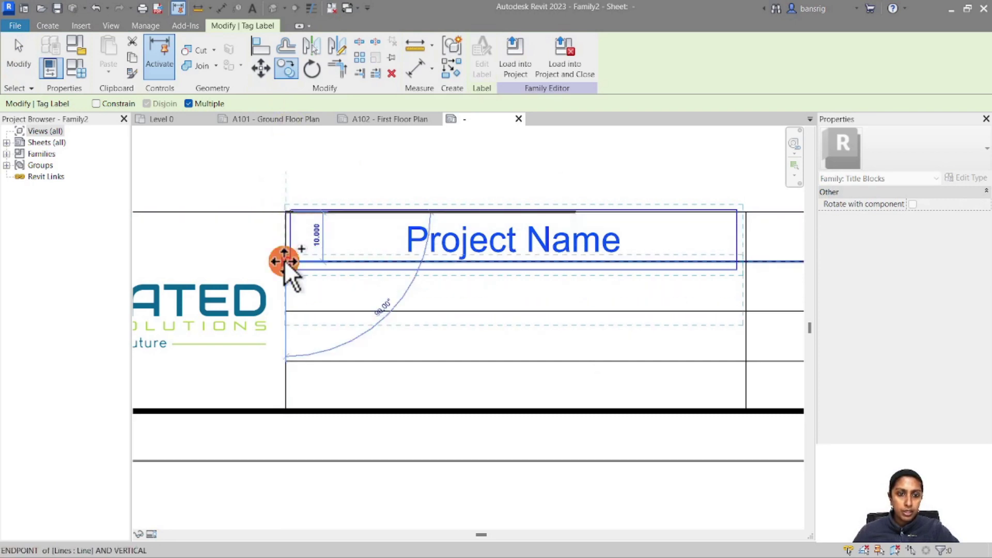
{"action": "left_click", "coordinate": [285, 260]}
{"action": "key", "text": "Escape"}
{"action": "key", "text": "Escape"}
Replace the copied label's Project Name parameter with Project Address.
{"action": "left_click", "coordinate": [461, 297]}
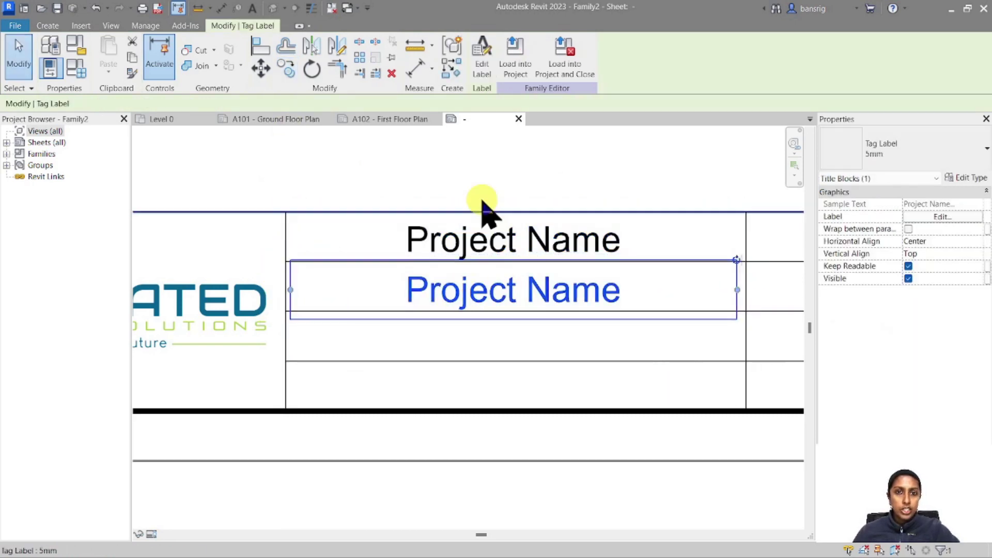
{"action": "left_click", "coordinate": [482, 66]}
{"action": "left_click", "coordinate": [449, 230]}
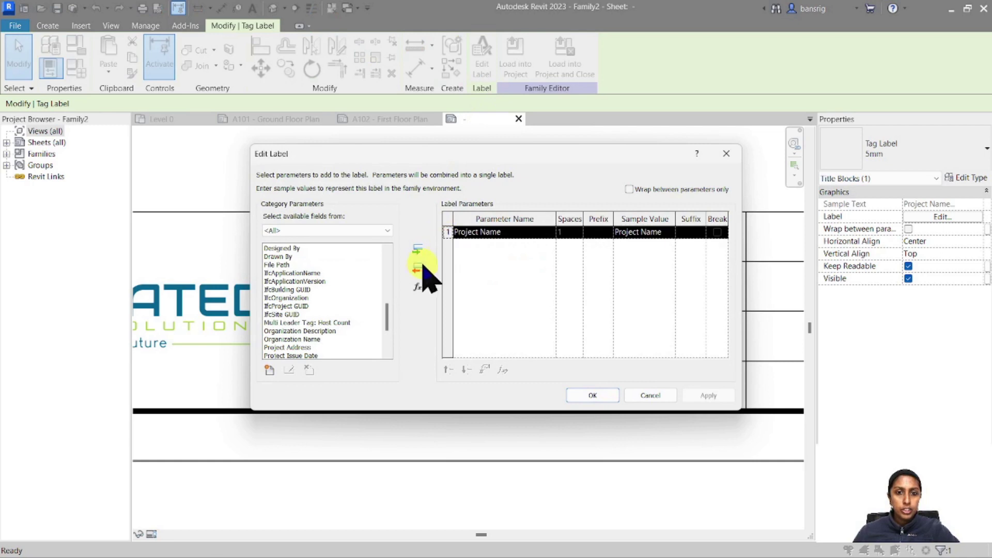
{"action": "left_click", "coordinate": [417, 270]}
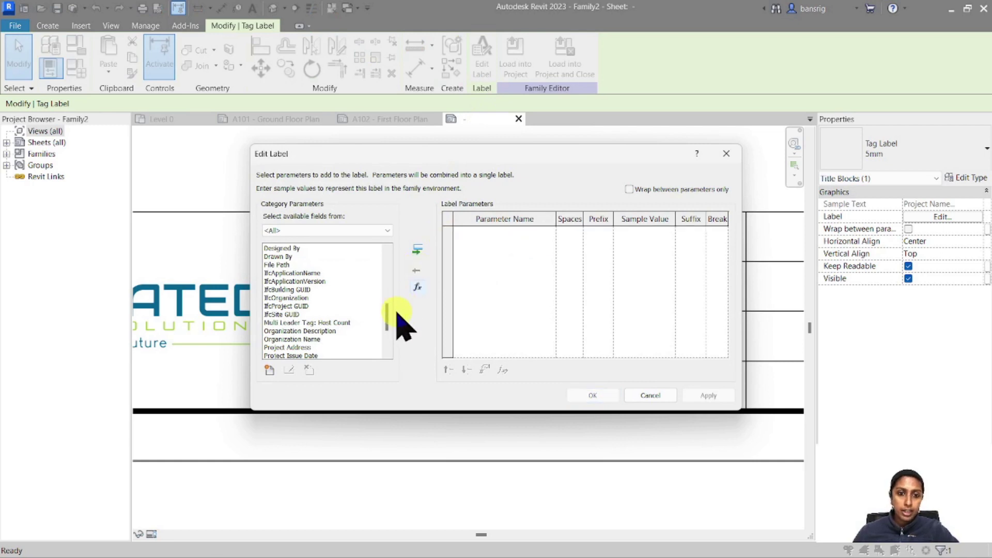
{"action": "left_click_drag", "start_coordinate": [386, 317], "coordinate": [387, 333]}
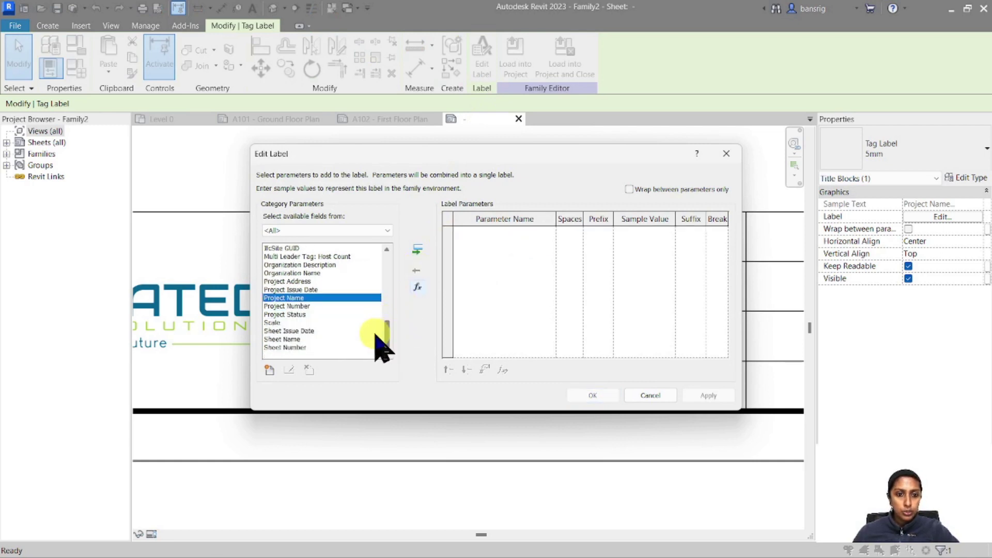
{"action": "left_click", "coordinate": [302, 281]}
{"action": "left_click", "coordinate": [417, 249]}
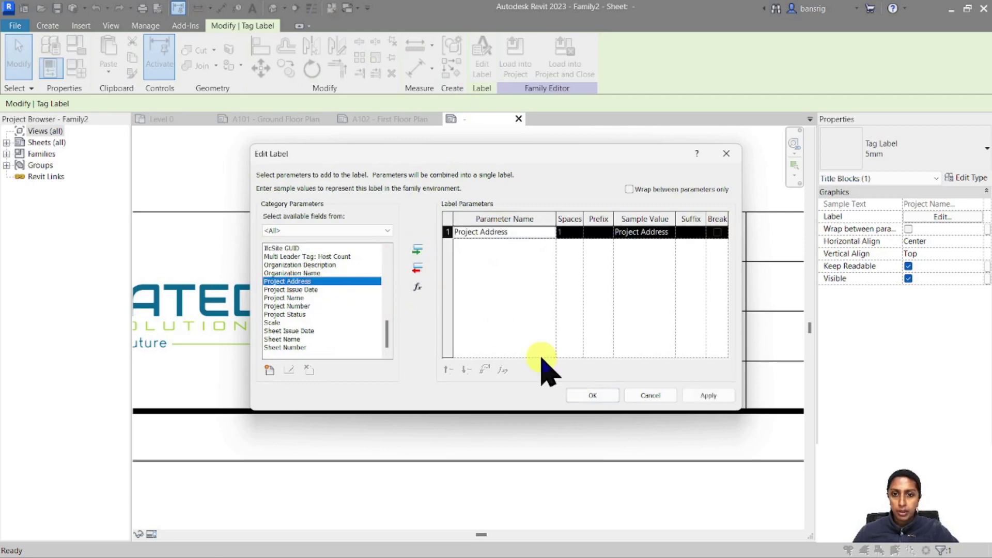
{"action": "left_click", "coordinate": [593, 395]}
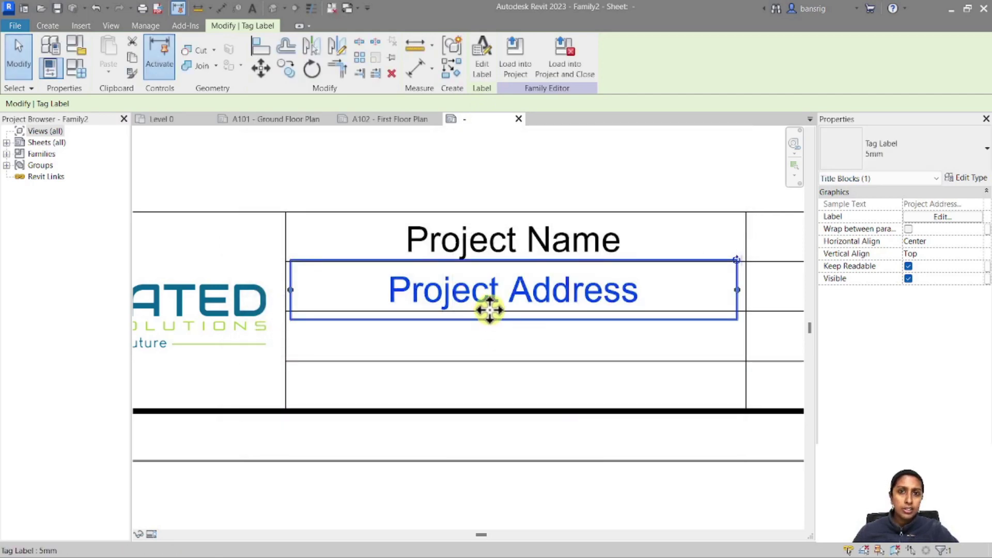
Duplicate the Project Address label's type as 3mm, with a text size of 3 mm.
{"action": "left_click", "coordinate": [964, 177]}
{"action": "left_click", "coordinate": [673, 130]}
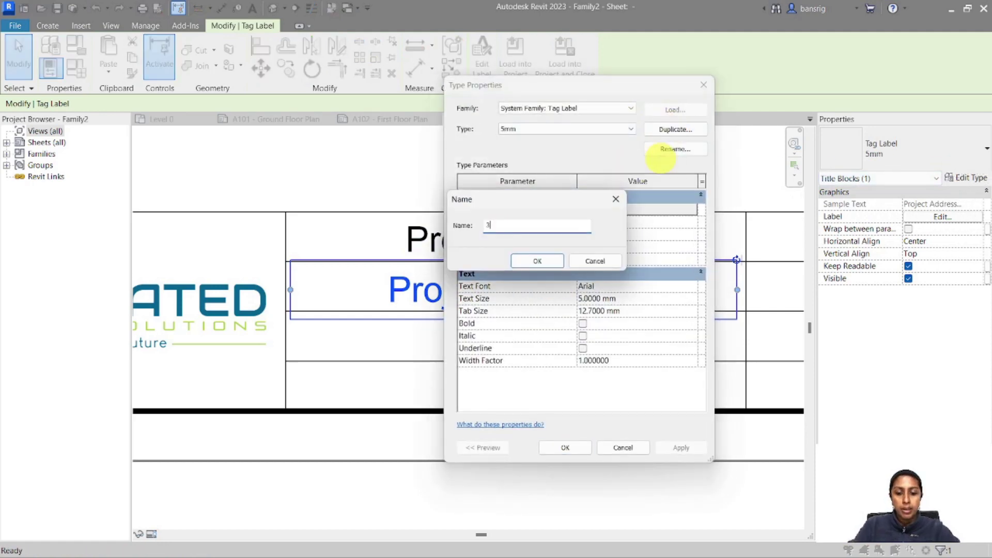
{"action": "key", "text": "Return"}
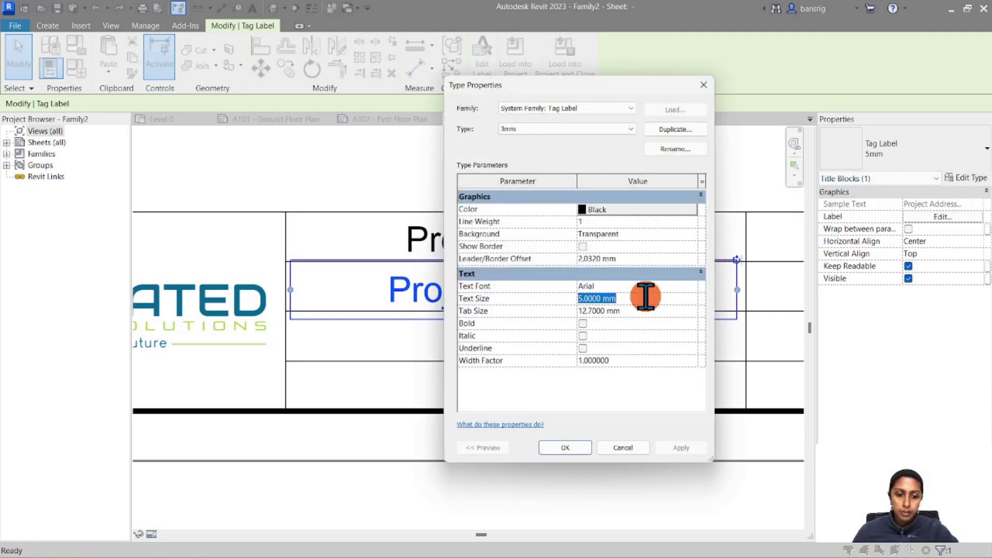
{"action": "type", "text": "3"}
{"action": "left_click", "coordinate": [565, 447]}
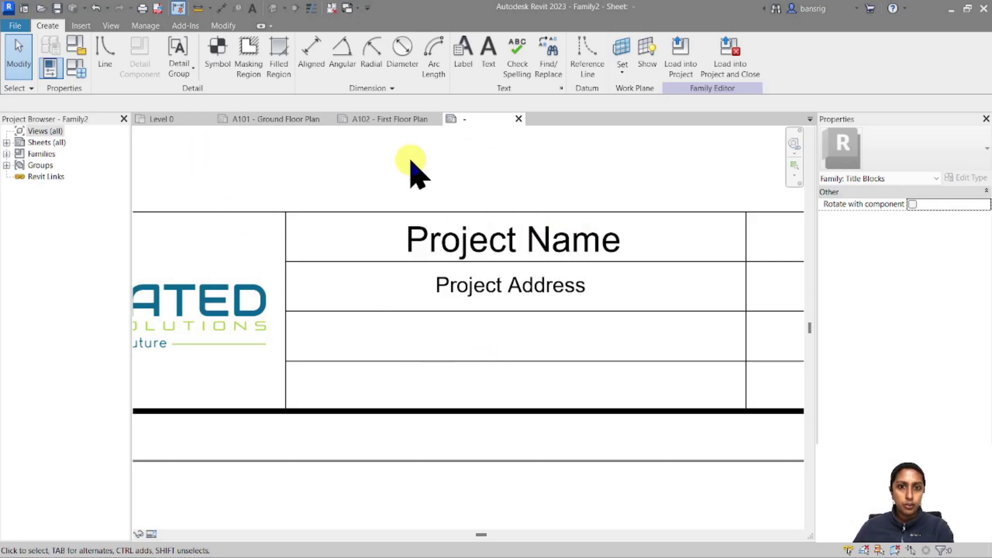
Place a label with the Client Name parameter in the third row of the middle column.
{"action": "left_click", "coordinate": [463, 57]}
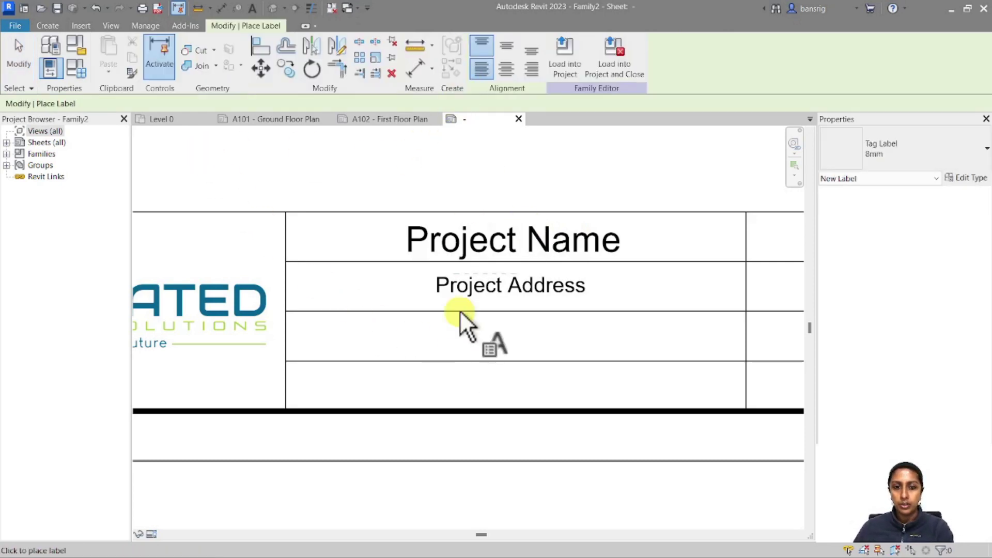
{"action": "left_click", "coordinate": [461, 335]}
{"action": "scroll", "coordinate": [325, 310], "scroll_direction": "down", "scroll_amount": 3}
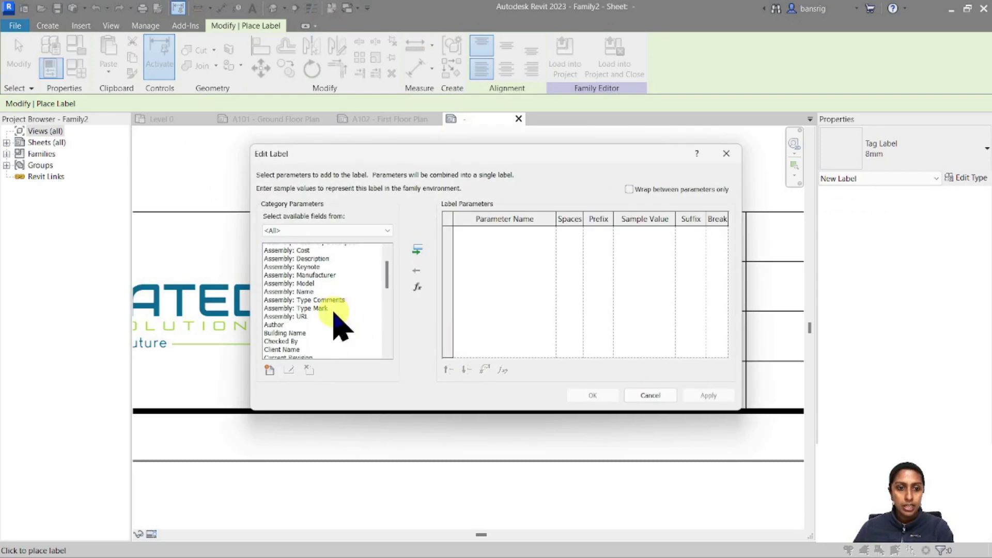
{"action": "double_click", "coordinate": [302, 273]}
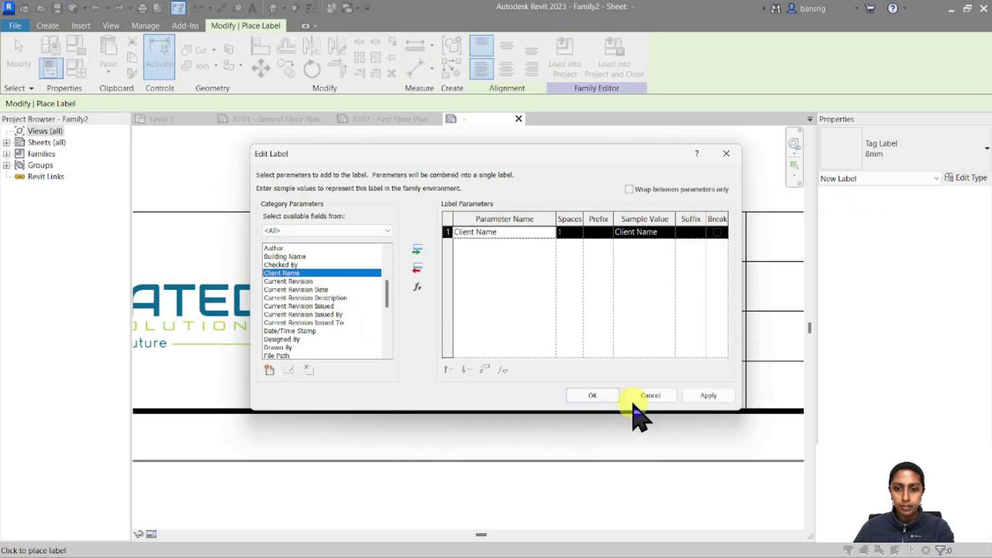
{"action": "left_click", "coordinate": [594, 396]}
{"action": "key", "text": "Escape"}
Shorten the lowest row line to start at the middle column's right edge, merging that column's bottom two rows.
{"action": "left_click", "coordinate": [517, 392]}
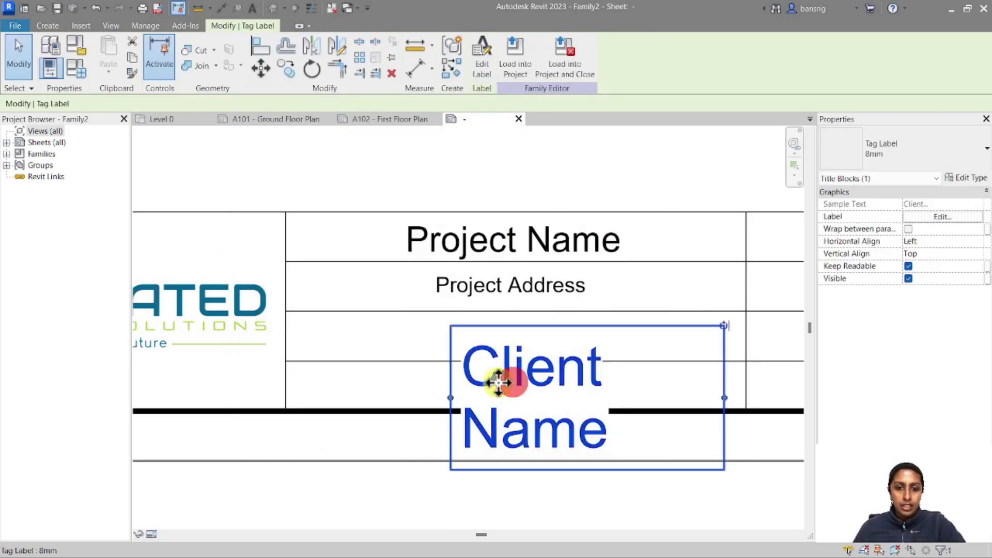
{"action": "left_click", "coordinate": [392, 362]}
{"action": "scroll", "coordinate": [377, 372], "scroll_direction": "down", "scroll_amount": 2}
{"action": "scroll", "coordinate": [287, 385], "scroll_direction": "down", "scroll_amount": 1}
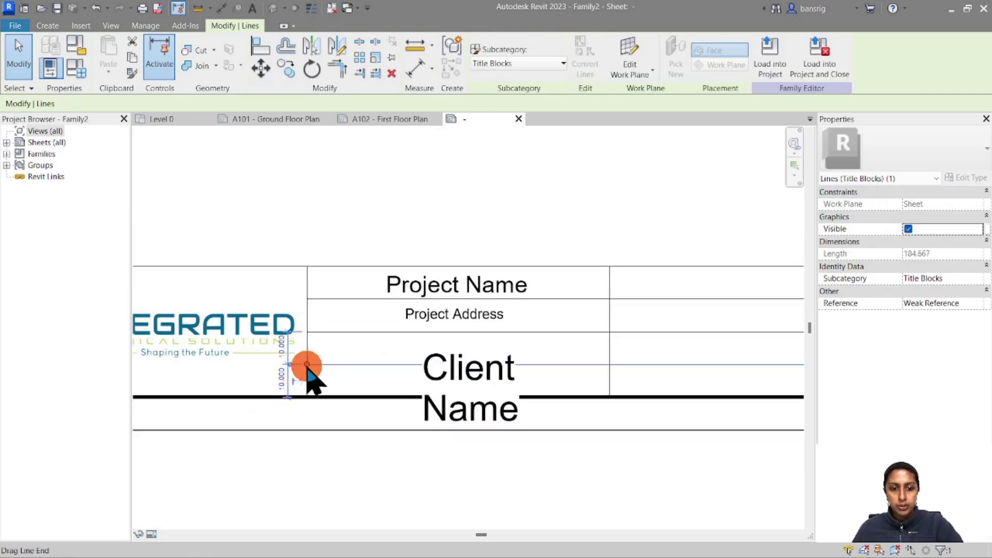
{"action": "left_click_drag", "start_coordinate": [308, 364], "coordinate": [609, 364]}
Widen the Client Name label's box to nearly the middle column's width and set its horizontal alignment to Center.
{"action": "left_click", "coordinate": [520, 375]}
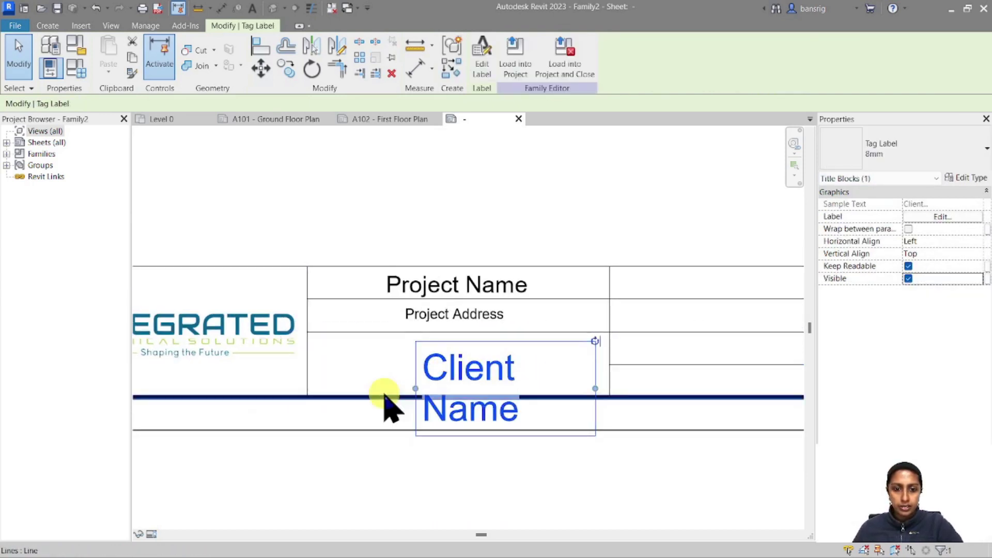
{"action": "left_click_drag", "start_coordinate": [412, 398], "coordinate": [313, 374]}
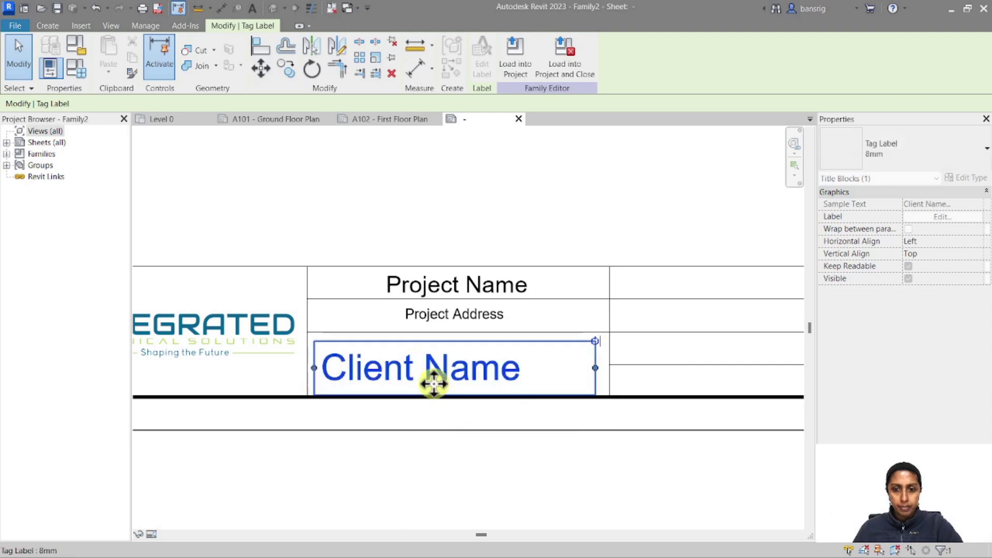
{"action": "left_click_drag", "start_coordinate": [595, 368], "coordinate": [602, 368]}
{"action": "left_click", "coordinate": [977, 241]}
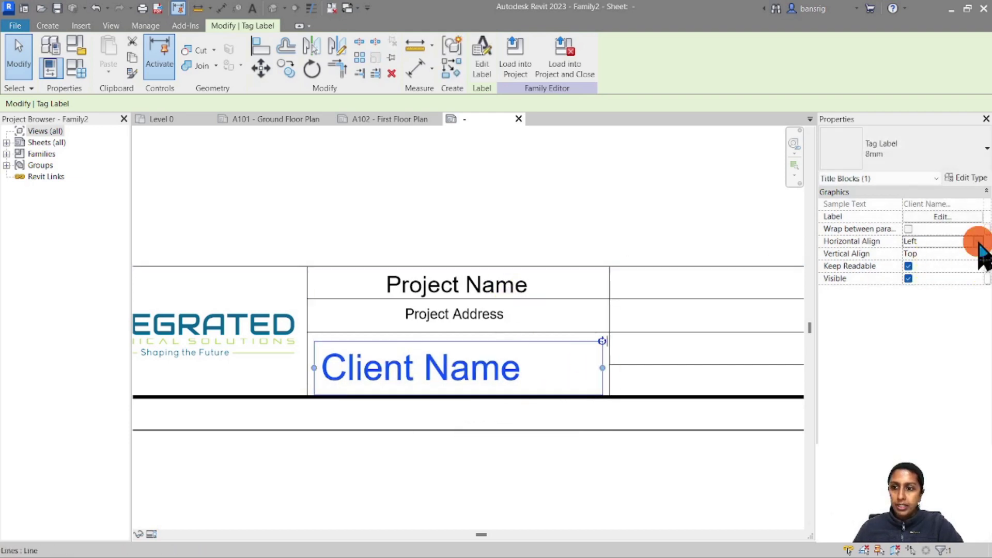
{"action": "left_click", "coordinate": [984, 241]}
{"action": "left_click", "coordinate": [919, 262]}
{"action": "left_click", "coordinate": [664, 454]}
Place a label with the Sheet Name parameter in the top row of the right column.
{"action": "scroll", "coordinate": [361, 397], "scroll_direction": "down", "scroll_amount": 2}
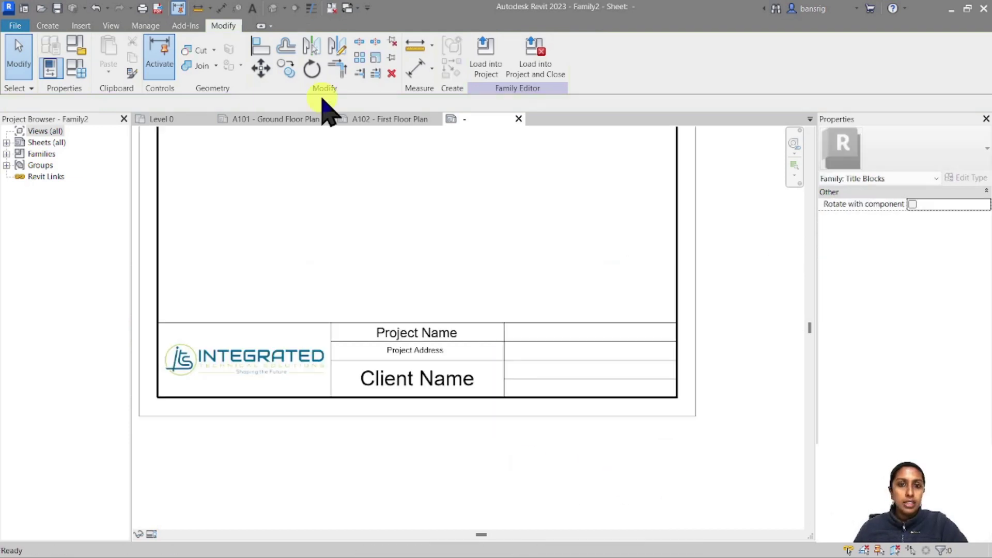
{"action": "left_click", "coordinate": [48, 25]}
{"action": "left_click", "coordinate": [467, 51]}
{"action": "scroll", "coordinate": [576, 347], "scroll_direction": "up", "scroll_amount": 2}
{"action": "left_click", "coordinate": [560, 316]}
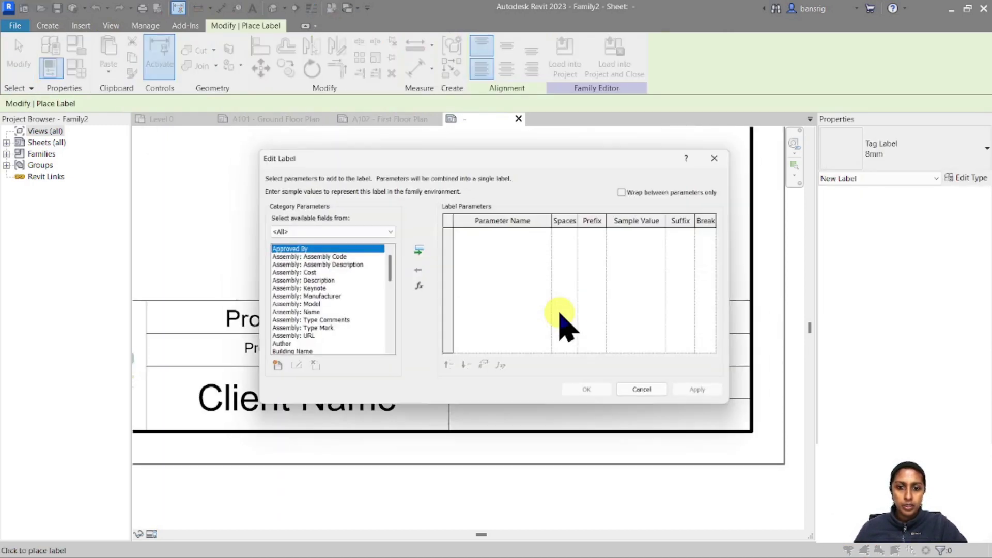
{"action": "scroll", "coordinate": [281, 327], "scroll_direction": "down", "scroll_amount": 15}
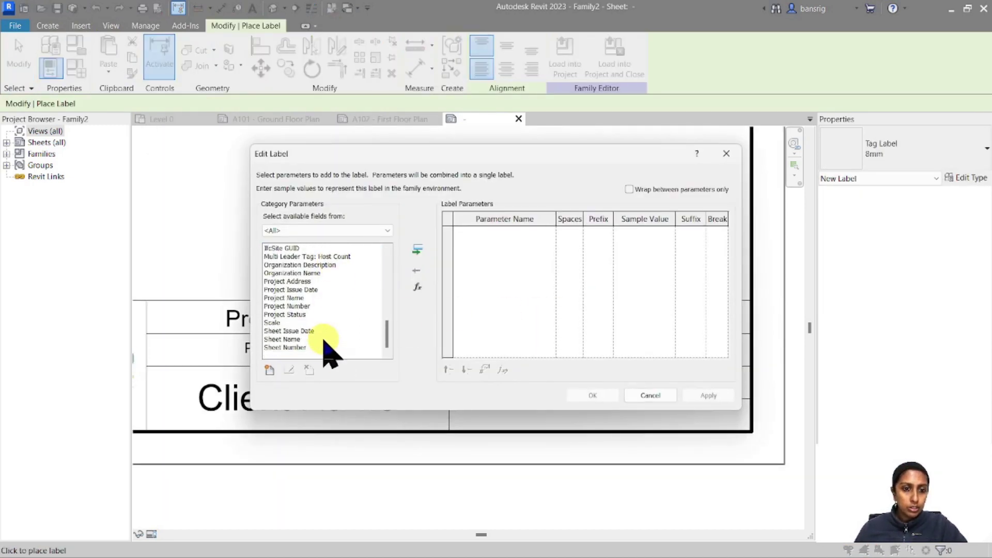
{"action": "left_click", "coordinate": [287, 339]}
{"action": "left_click", "coordinate": [417, 250]}
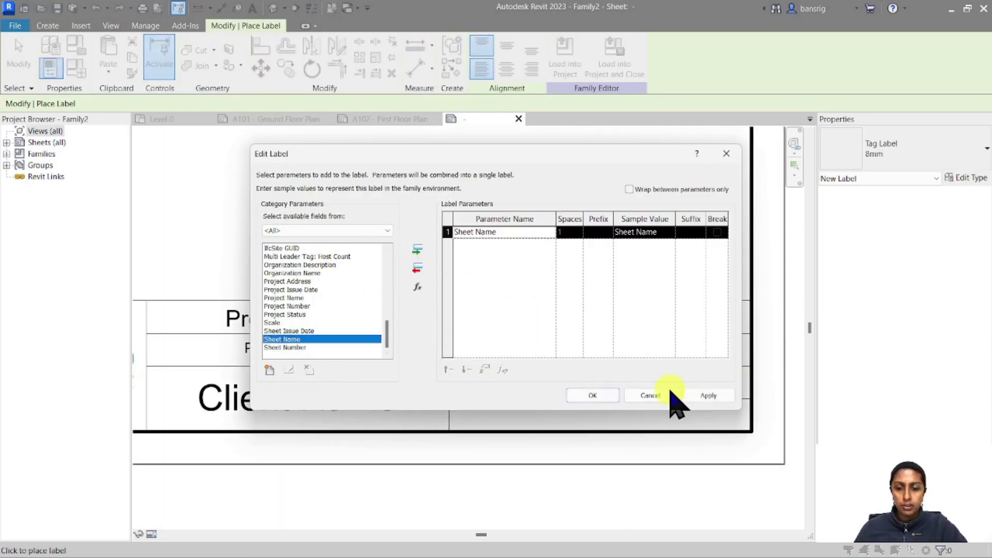
{"action": "left_click", "coordinate": [594, 395]}
Change the Sheet Name label to the 5mm type and widen its box to just short of the right border.
{"action": "left_click", "coordinate": [897, 164]}
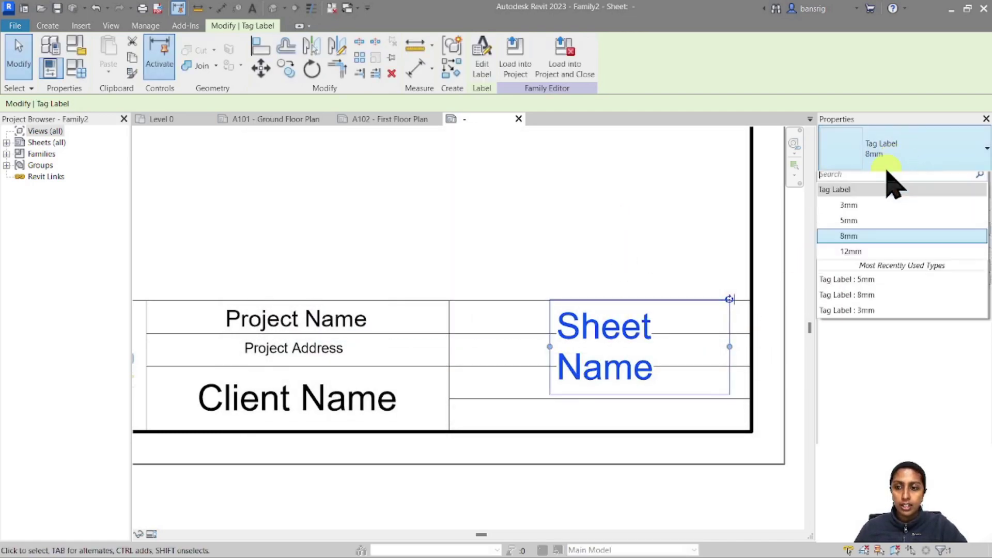
{"action": "left_click", "coordinate": [850, 226]}
{"action": "scroll", "coordinate": [656, 355], "scroll_direction": "up", "scroll_amount": 2}
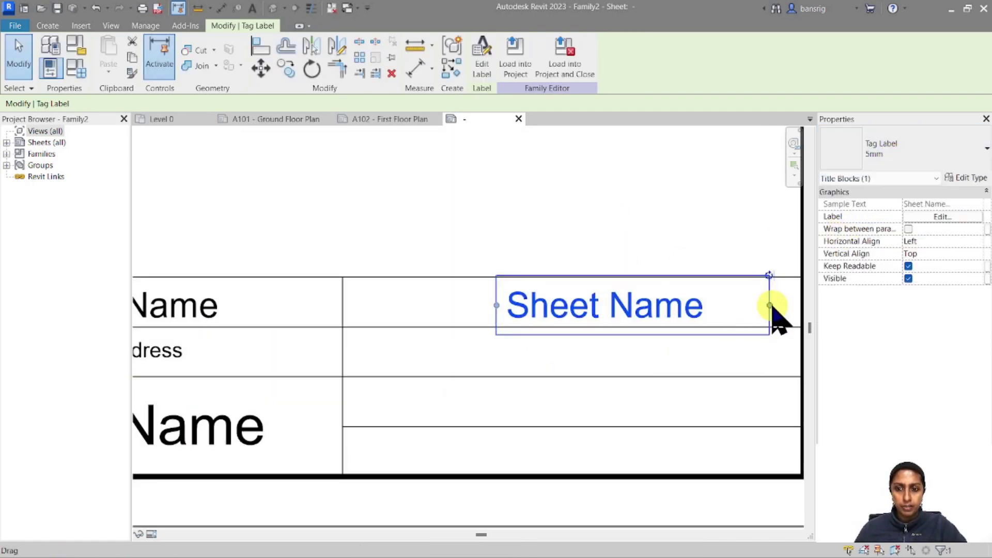
{"action": "left_click_drag", "start_coordinate": [773, 307], "coordinate": [792, 302]}
{"action": "middle_click_drag", "start_coordinate": [672, 365], "coordinate": [593, 352]}
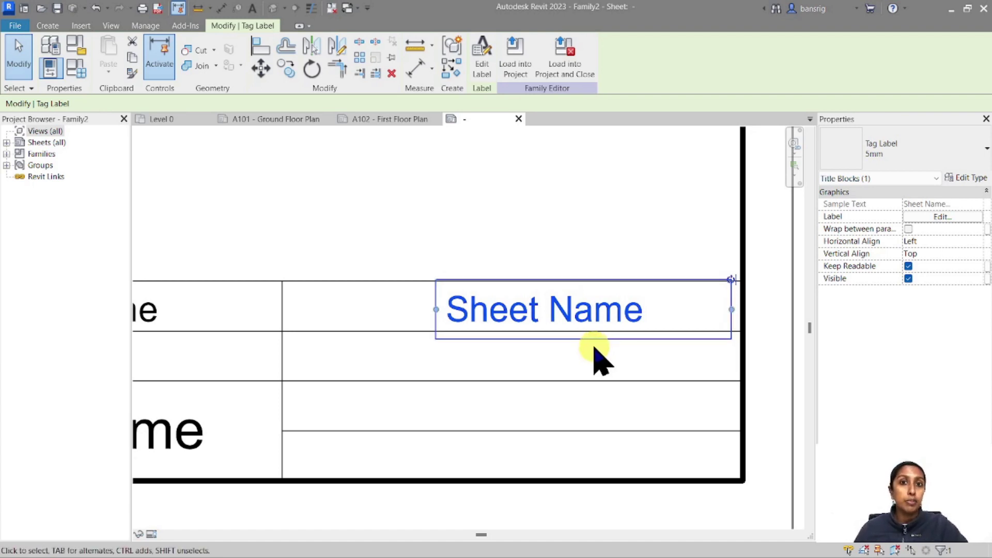
Add a text note reading "Sheet Name:" at the upper-left corner of the right column's top row.
{"action": "left_click", "coordinate": [47, 26]}
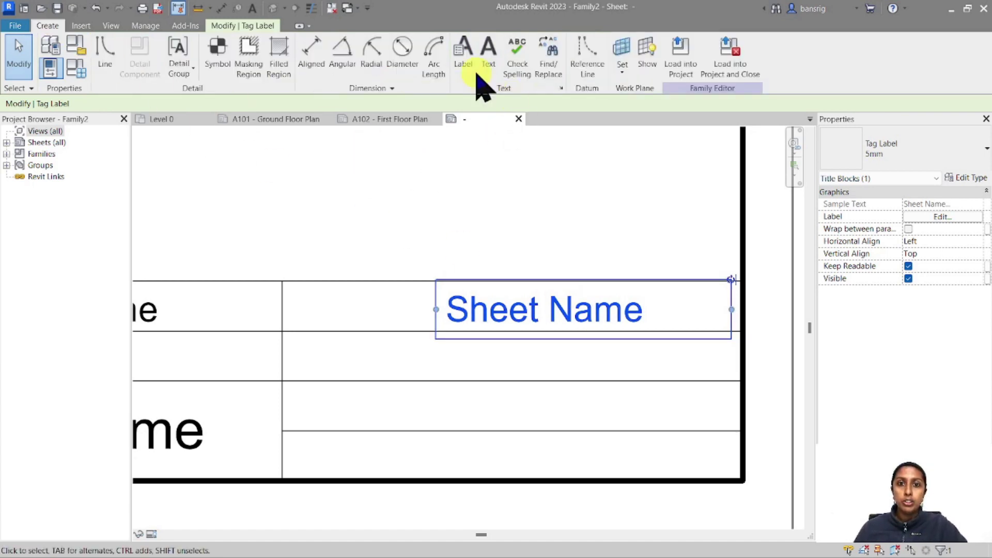
{"action": "left_click", "coordinate": [488, 54]}
{"action": "left_click", "coordinate": [294, 285]}
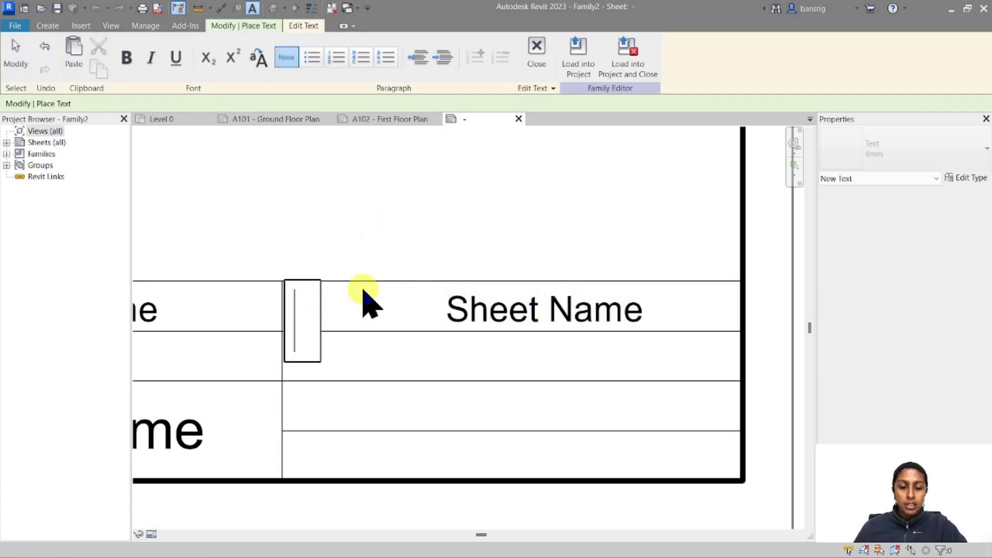
{"action": "type", "text": "Sheet Name:"}
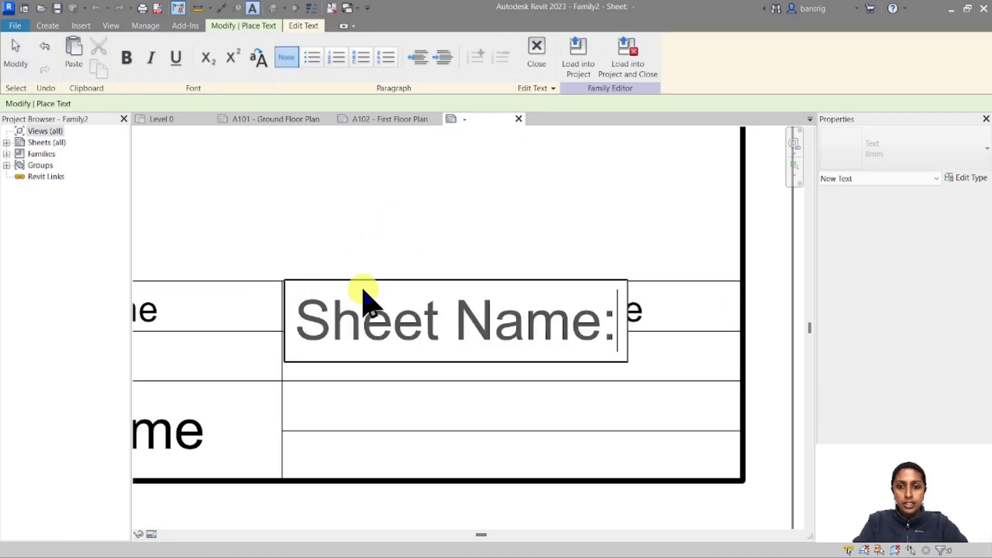
{"action": "left_click", "coordinate": [399, 181]}
{"action": "key", "text": "Escape"}
Duplicate the "Sheet Name:" note's text type as 2mm with a 2 mm text size and nudge the note into the cell's upper-left corner.
{"action": "left_click", "coordinate": [966, 178]}
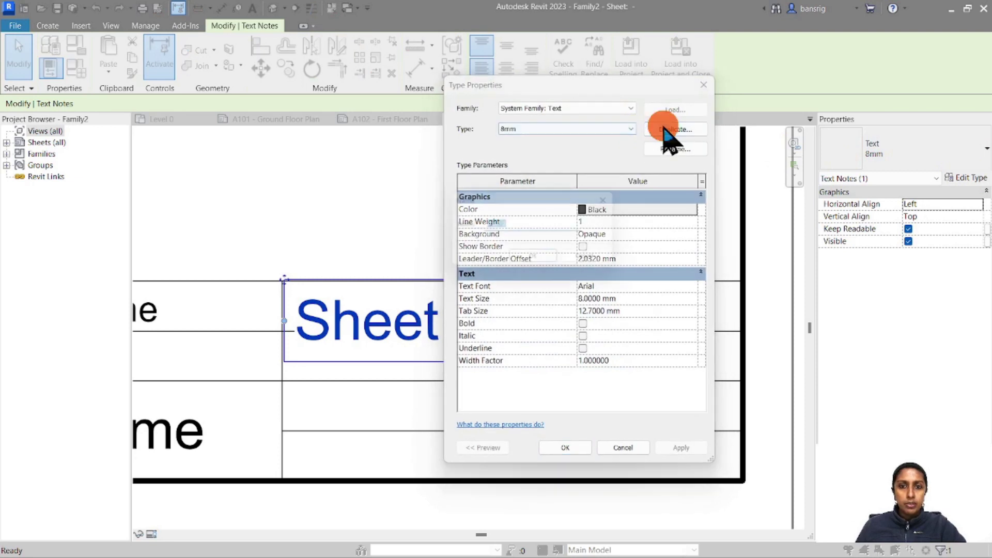
{"action": "left_click", "coordinate": [672, 129]}
{"action": "type", "text": "2m"}
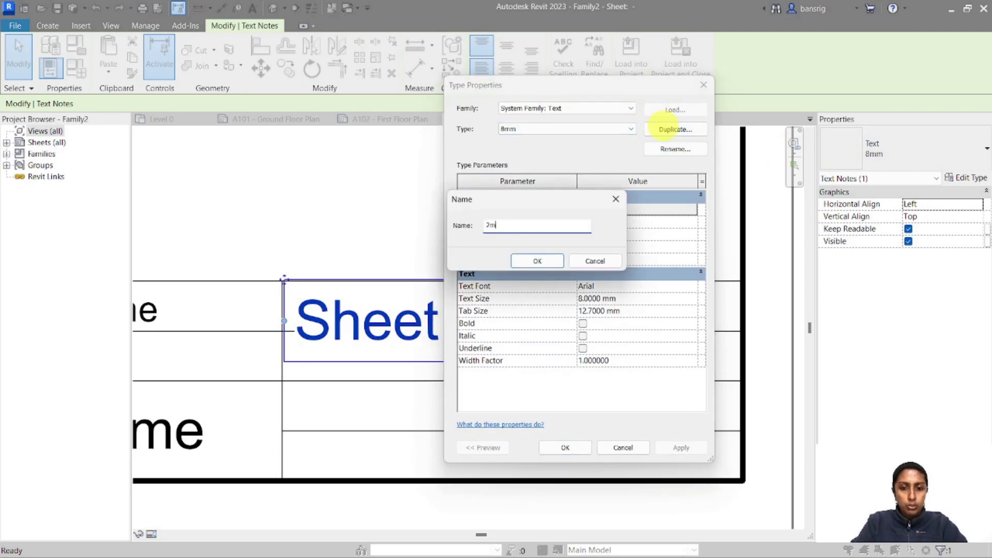
{"action": "type", "text": "m"}
{"action": "key", "text": "Return"}
{"action": "left_click", "coordinate": [631, 299]}
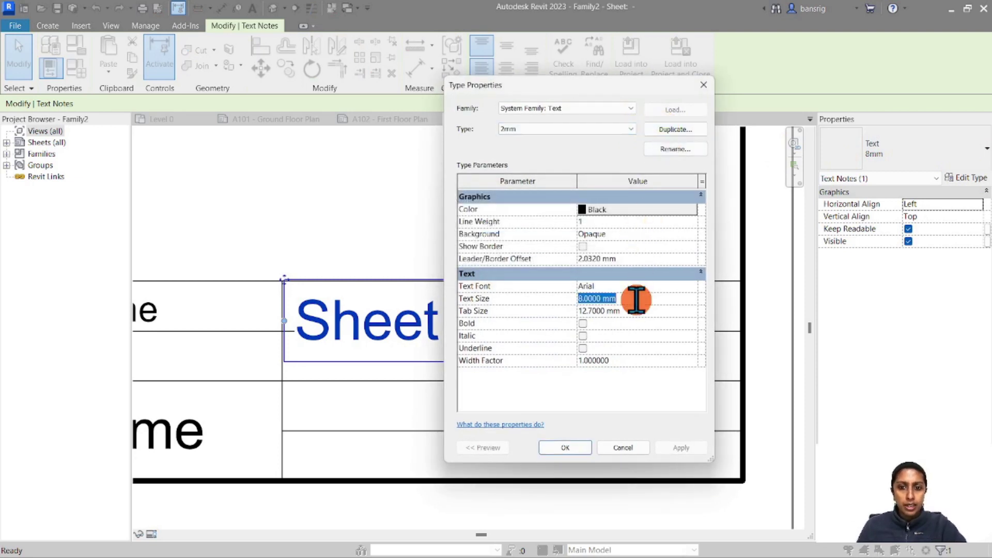
{"action": "type", "text": "2"}
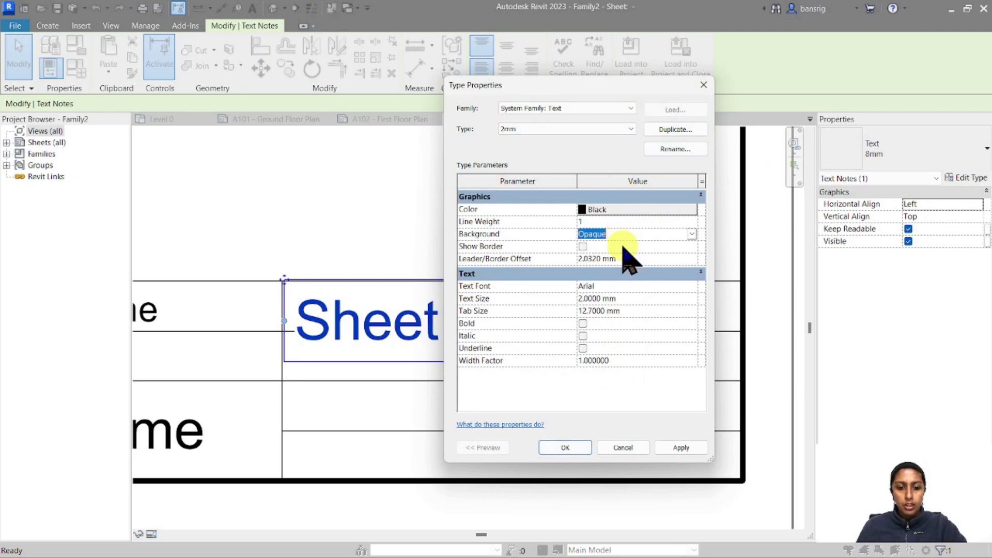
{"action": "left_click", "coordinate": [624, 248]}
{"action": "left_click", "coordinate": [565, 448]}
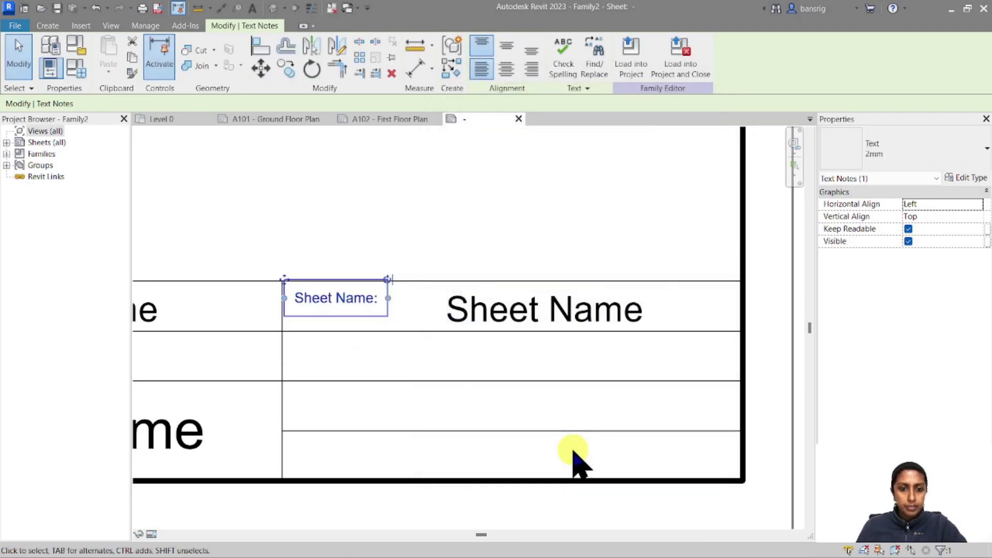
{"action": "scroll", "coordinate": [336, 261], "scroll_direction": "up", "scroll_amount": 3}
{"action": "left_click_drag", "start_coordinate": [232, 303], "coordinate": [232, 301]}
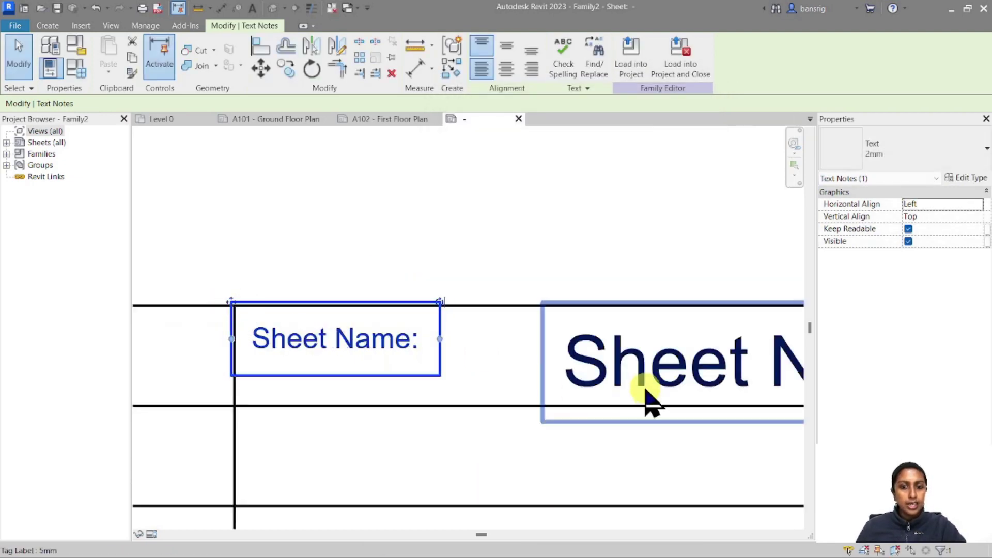
Extend the top-row Sheet Name label's box leftward until it starts right beside the "Sheet Name:" note.
{"action": "left_click", "coordinate": [569, 333]}
{"action": "left_click_drag", "start_coordinate": [549, 371], "coordinate": [420, 372]}
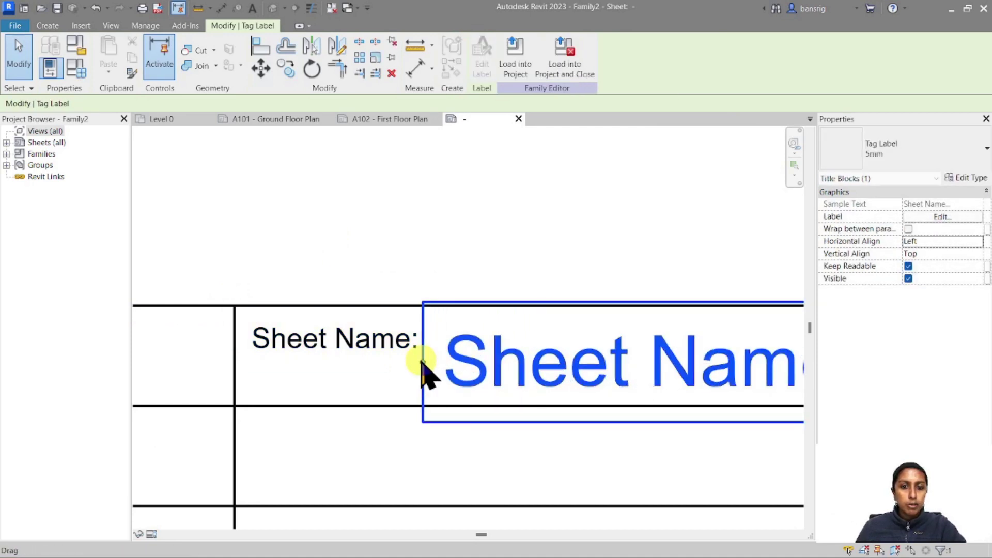
{"action": "key", "text": "Escape"}
Copy the "Sheet Name:" note and its label together into the second and third rows of the right column.
{"action": "scroll", "coordinate": [362, 321], "scroll_direction": "down", "scroll_amount": 3}
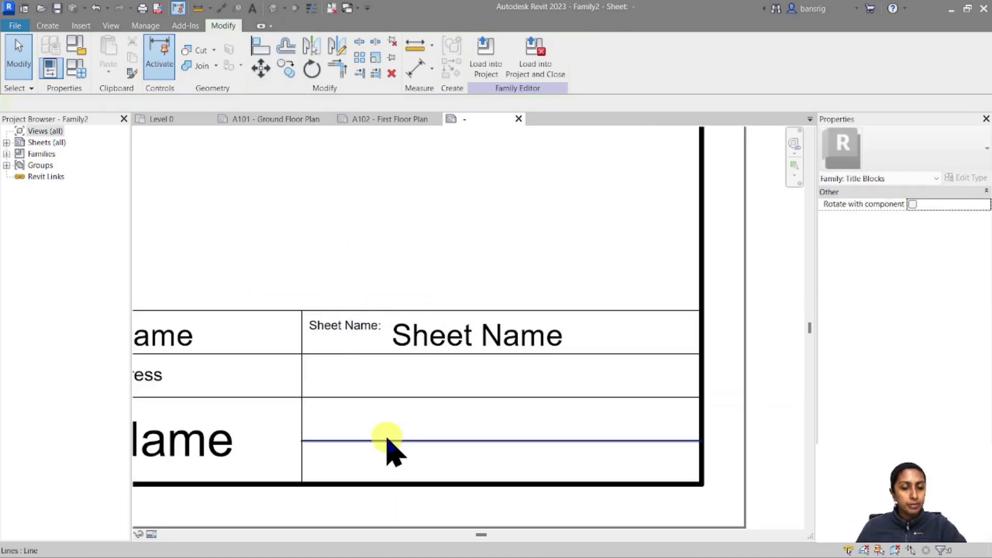
{"action": "left_click", "coordinate": [346, 341]}
{"action": "left_click", "coordinate": [436, 347], "text": "ctrl"}
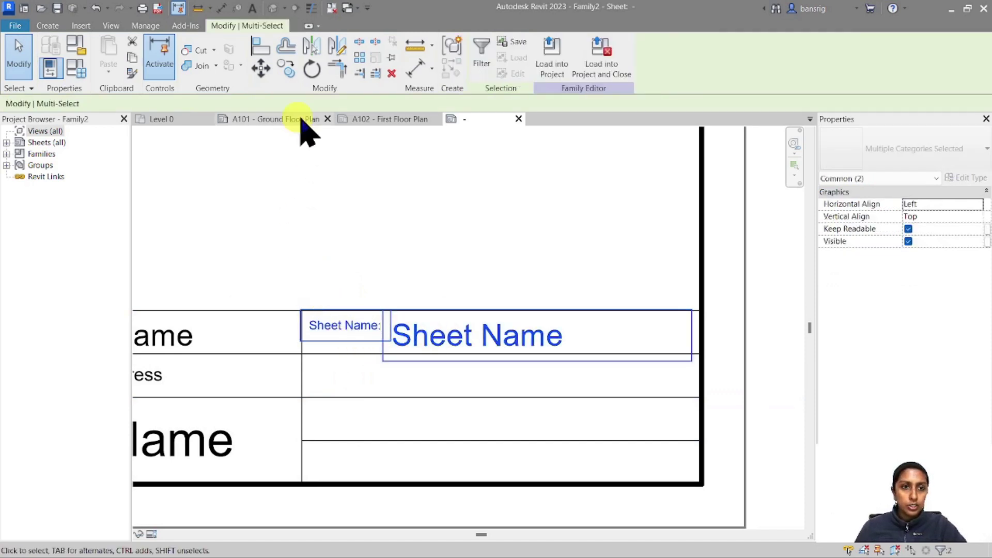
{"action": "left_click", "coordinate": [287, 68]}
{"action": "left_click_drag", "start_coordinate": [496, 336], "coordinate": [303, 329]}
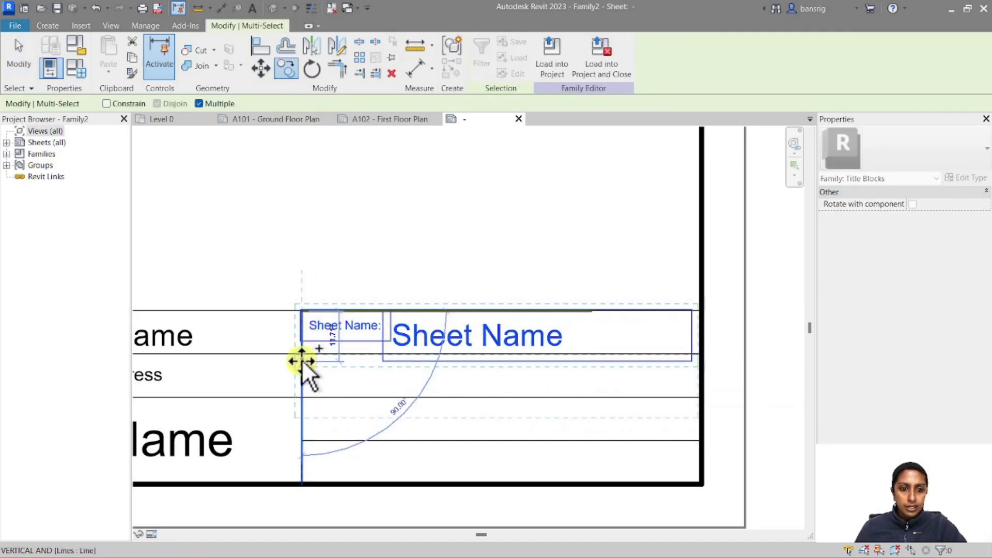
{"action": "left_click", "coordinate": [301, 354]}
{"action": "left_click", "coordinate": [300, 398]}
{"action": "key", "text": "Escape"}
{"action": "key", "text": "Escape"}
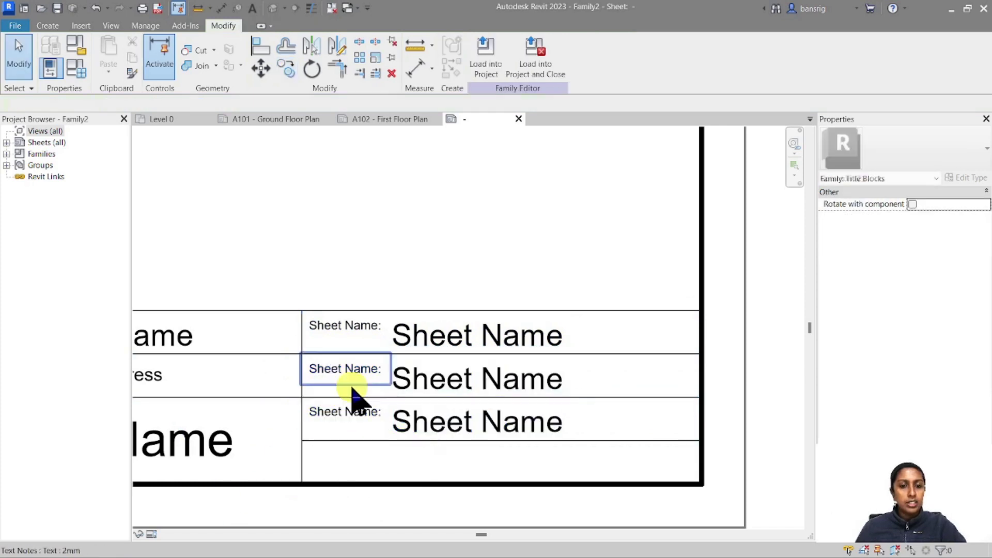
Change the second-row note to "Sheet Issue Date:" and shorten the adjacent label's box from the left to clear the note.
{"action": "left_click", "coordinate": [345, 374]}
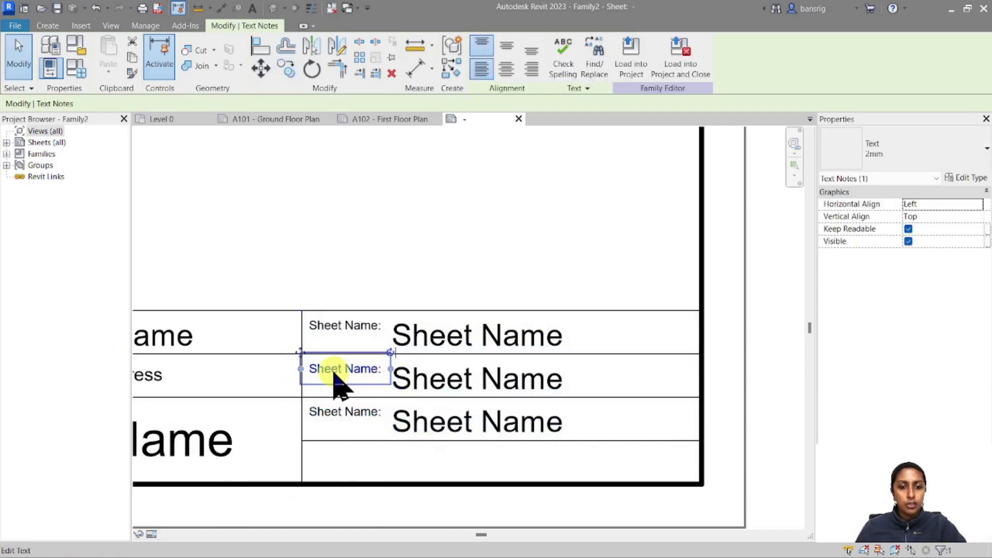
{"action": "double_click", "coordinate": [369, 373]}
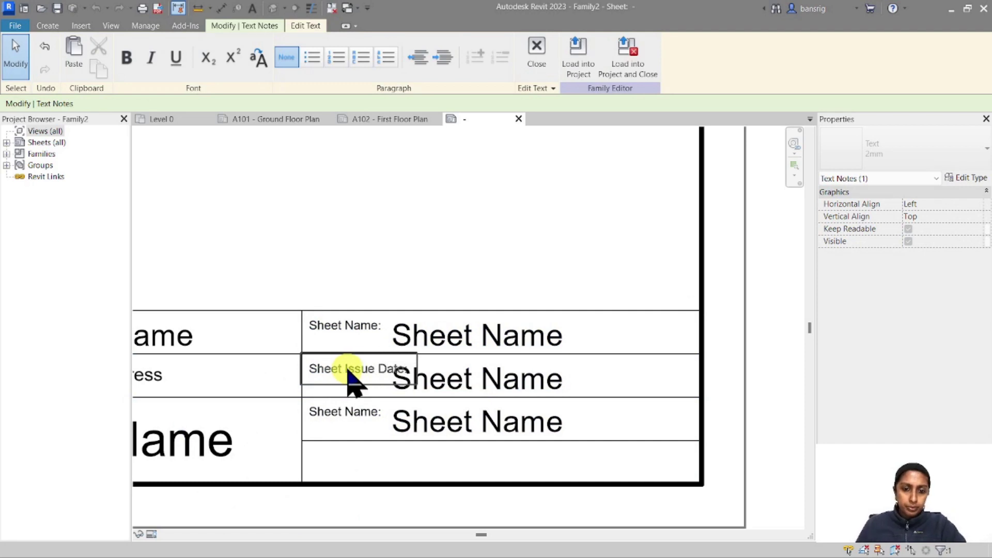
{"action": "left_click", "coordinate": [407, 379]}
{"action": "left_click_drag", "start_coordinate": [408, 379], "coordinate": [437, 379]}
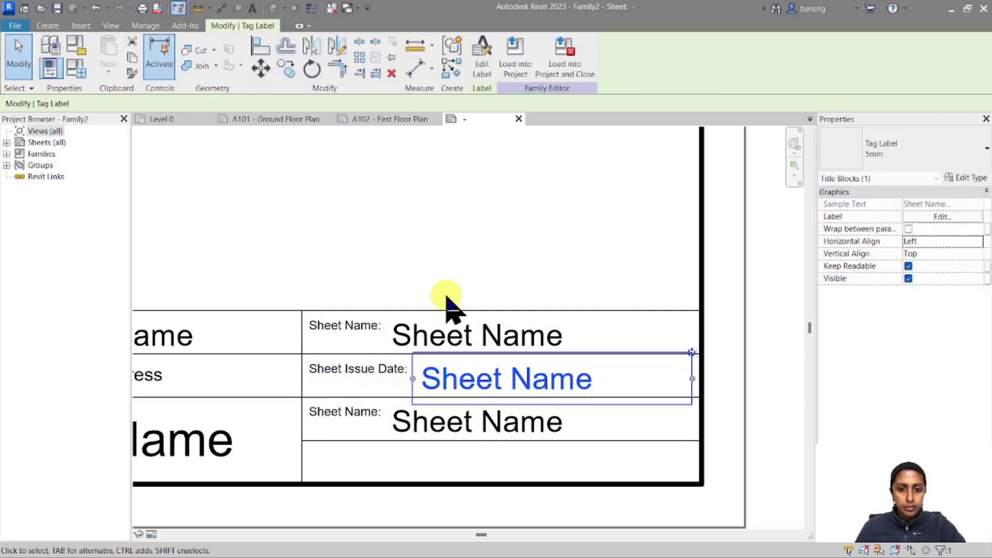
Replace the second-row label's Sheet Name parameter with Sheet Issue Date.
{"action": "left_click", "coordinate": [491, 51]}
{"action": "left_click", "coordinate": [449, 230]}
{"action": "left_click", "coordinate": [416, 270]}
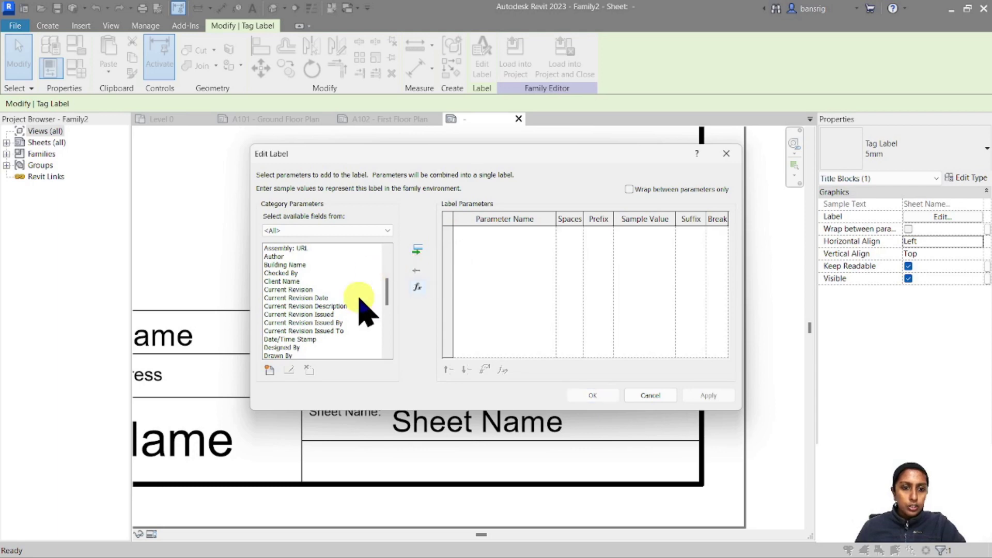
{"action": "scroll", "coordinate": [356, 310], "scroll_direction": "down", "scroll_amount": 8}
{"action": "left_click", "coordinate": [306, 338]}
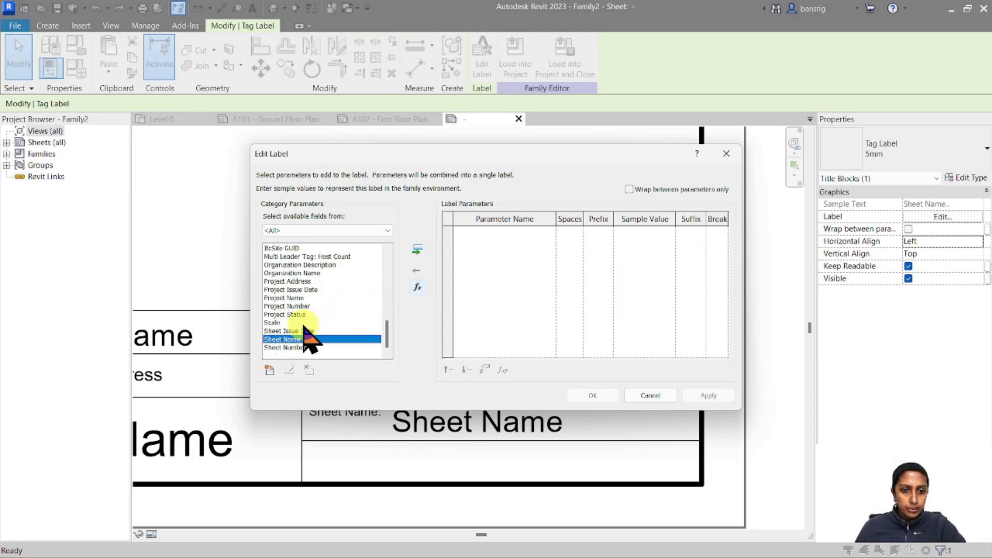
{"action": "double_click", "coordinate": [304, 331]}
{"action": "left_click", "coordinate": [593, 397]}
{"action": "left_click", "coordinate": [443, 454]}
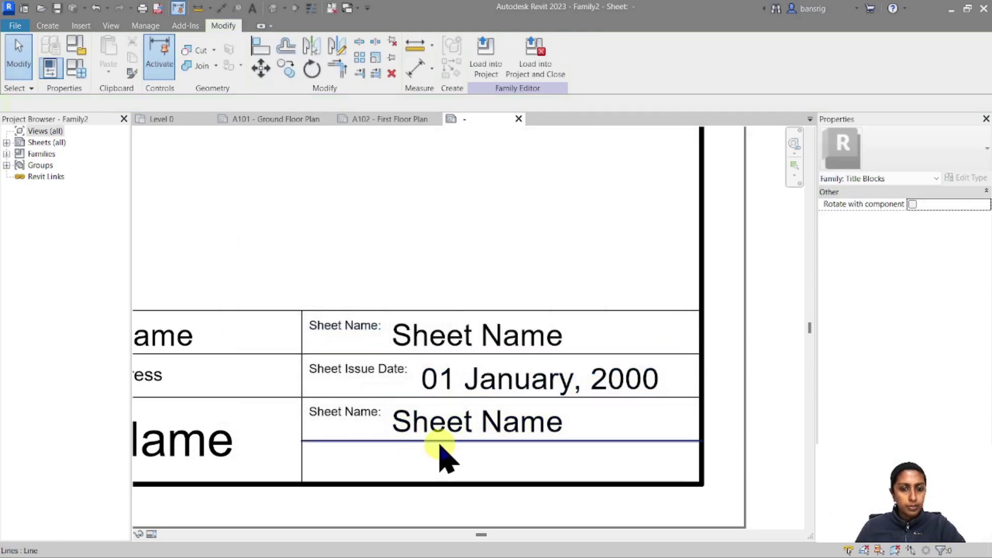
Change the note in the right column's third row to "Sheet No:".
{"action": "scroll", "coordinate": [370, 476], "scroll_direction": "up", "scroll_amount": 3}
{"action": "left_click", "coordinate": [330, 410]}
{"action": "left_click", "coordinate": [351, 398]}
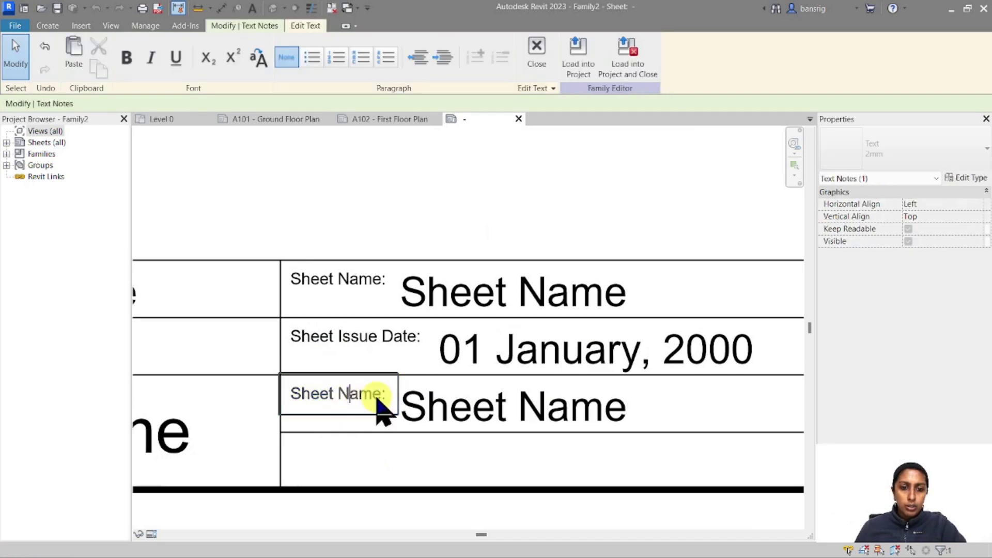
{"action": "type", "text": "o"}
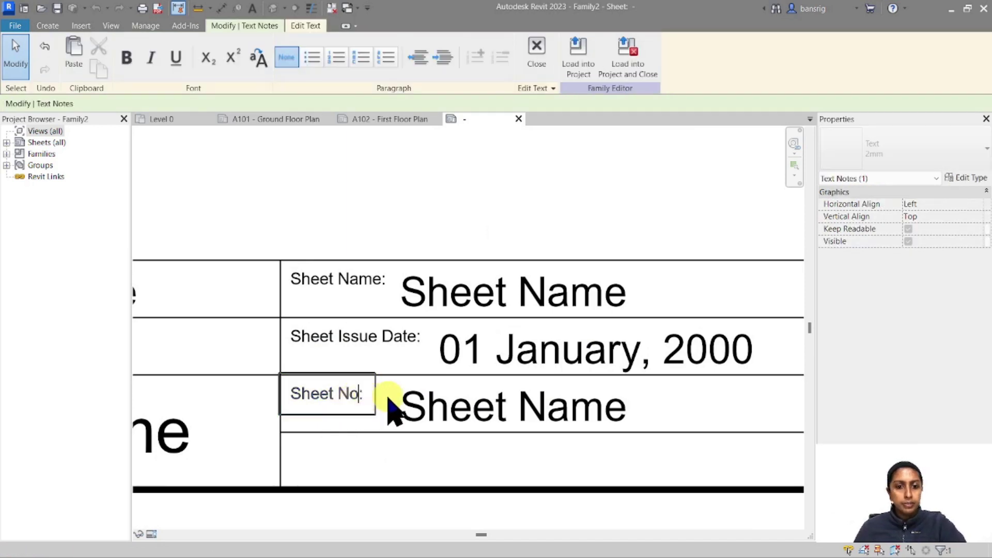
{"action": "left_click", "coordinate": [359, 200]}
Replace the third-row label's Sheet Name parameter with Sheet Number.
{"action": "left_click", "coordinate": [443, 427]}
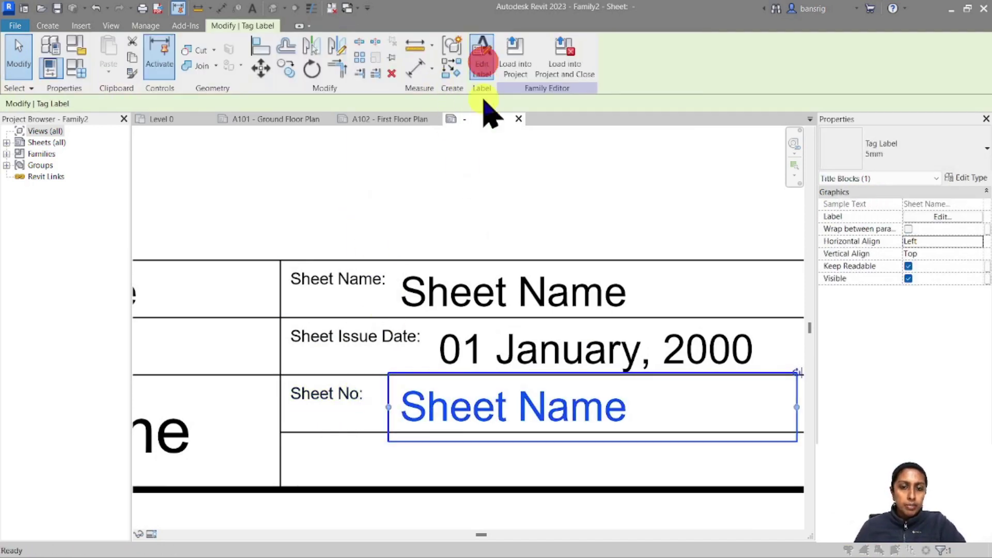
{"action": "left_click", "coordinate": [482, 57]}
{"action": "left_click", "coordinate": [451, 231]}
{"action": "left_click", "coordinate": [417, 272]}
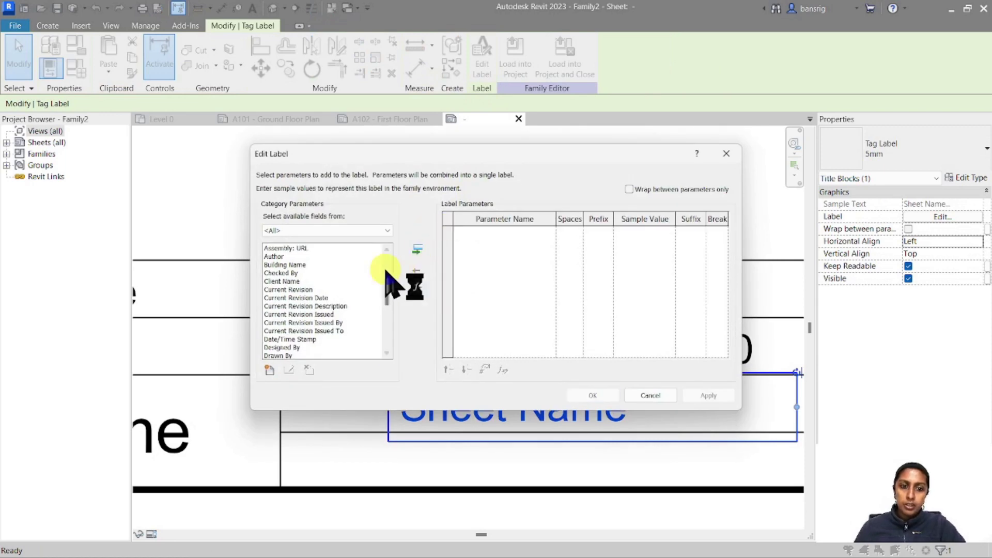
{"action": "left_click_drag", "start_coordinate": [386, 279], "coordinate": [388, 332]}
{"action": "left_click", "coordinate": [281, 347]}
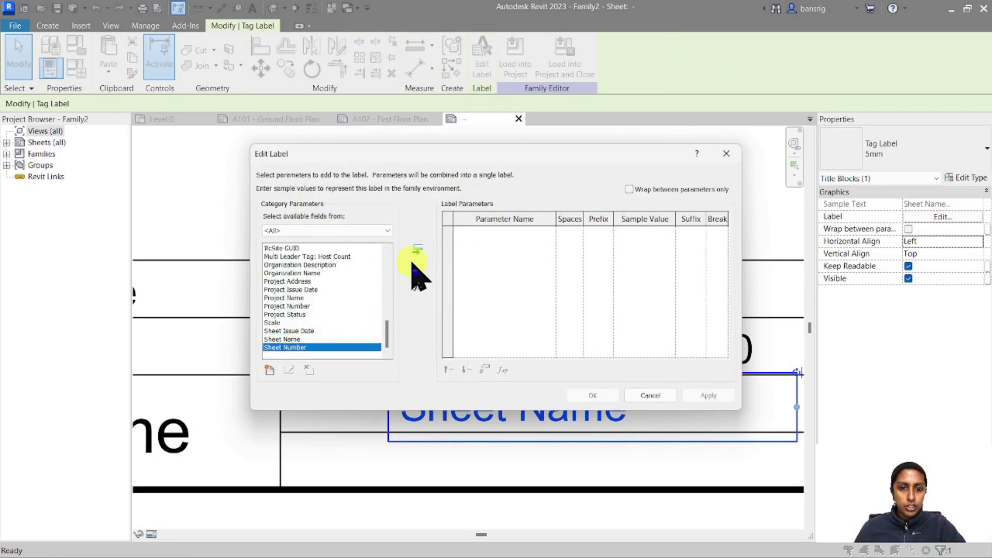
{"action": "left_click", "coordinate": [418, 249]}
{"action": "left_click", "coordinate": [597, 395]}
{"action": "key", "text": "Escape"}
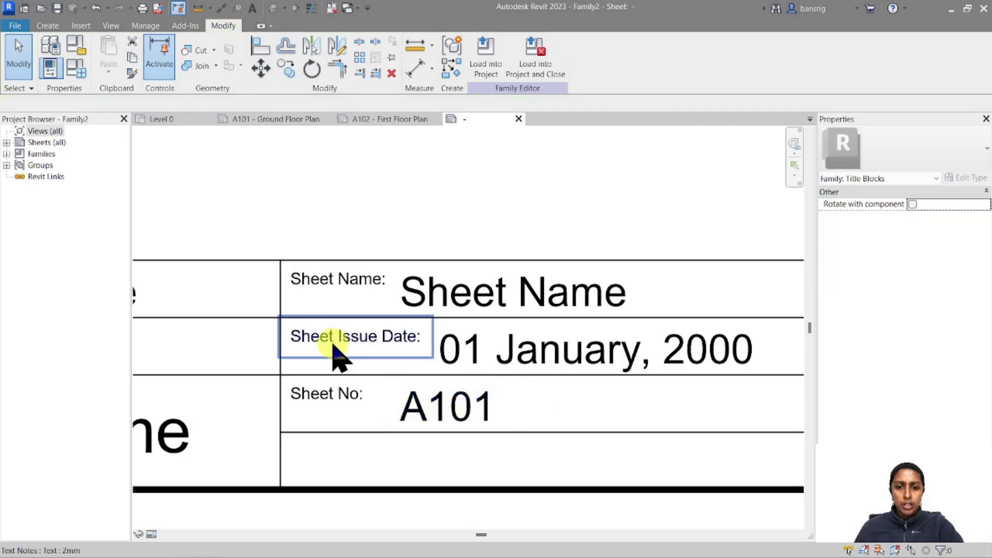
Split the right column's third row in half with a 10 mm vertical line and narrow the Sheet Number label to its left half.
{"action": "scroll", "coordinate": [407, 343], "scroll_direction": "down", "scroll_amount": 2}
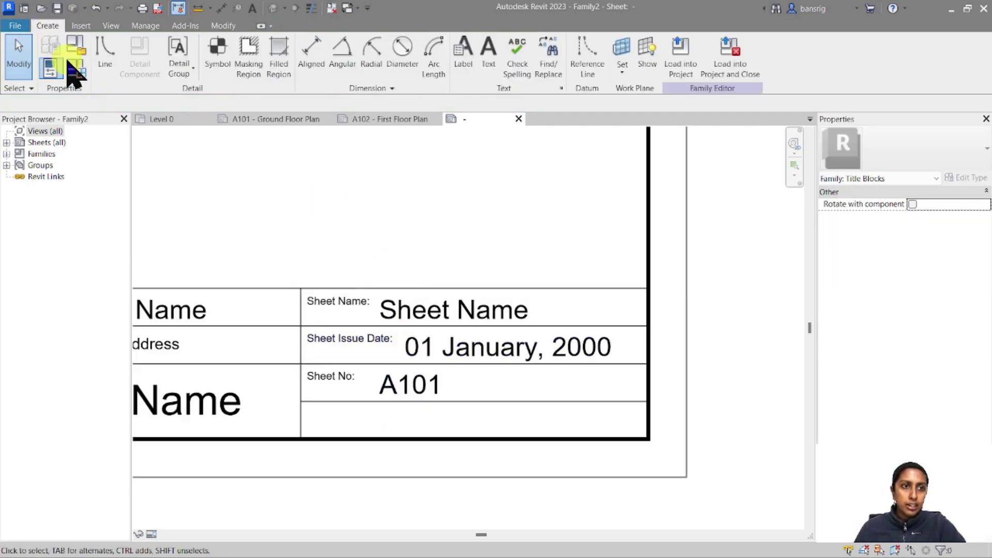
{"action": "left_click", "coordinate": [103, 54]}
{"action": "left_click", "coordinate": [470, 365]}
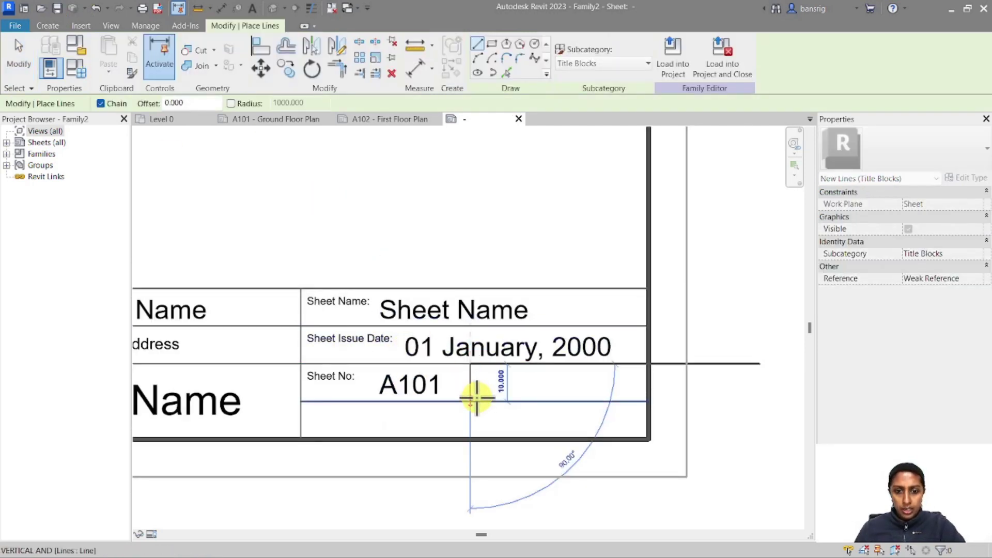
{"action": "left_click", "coordinate": [470, 401]}
{"action": "key", "text": "Escape"}
{"action": "key", "text": "Escape"}
{"action": "left_click", "coordinate": [405, 392]}
{"action": "left_click_drag", "start_coordinate": [640, 392], "coordinate": [461, 387]}
Copy the "Sheet No:" note and its label into the third row's right half and change the copied note to "Scale:".
{"action": "left_click", "coordinate": [332, 380]}
{"action": "left_click", "coordinate": [438, 388], "text": "ctrl"}
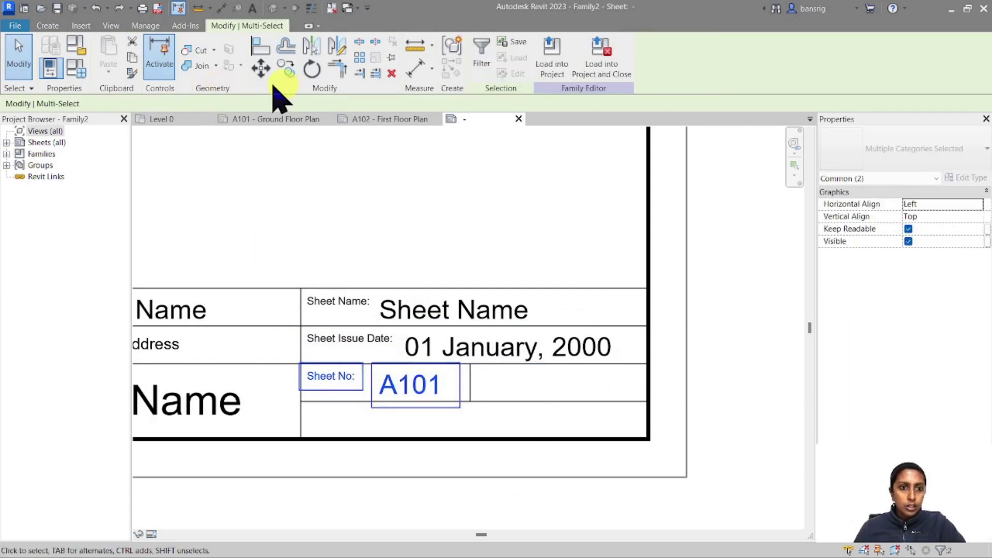
{"action": "left_click", "coordinate": [287, 68]}
{"action": "left_click", "coordinate": [304, 363]}
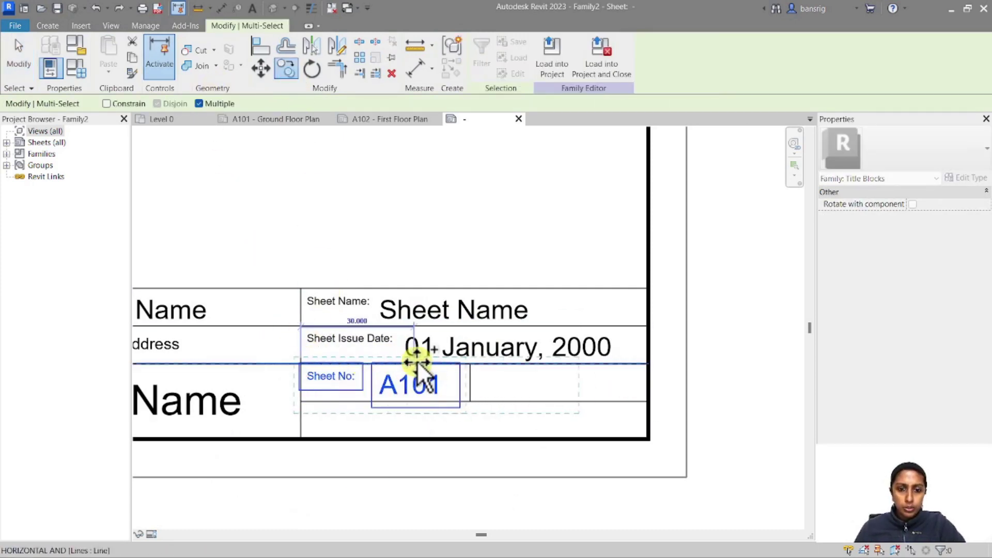
{"action": "left_click", "coordinate": [473, 363]}
{"action": "key", "text": "Escape"}
{"action": "left_click", "coordinate": [494, 382]}
{"action": "double_click", "coordinate": [494, 383]}
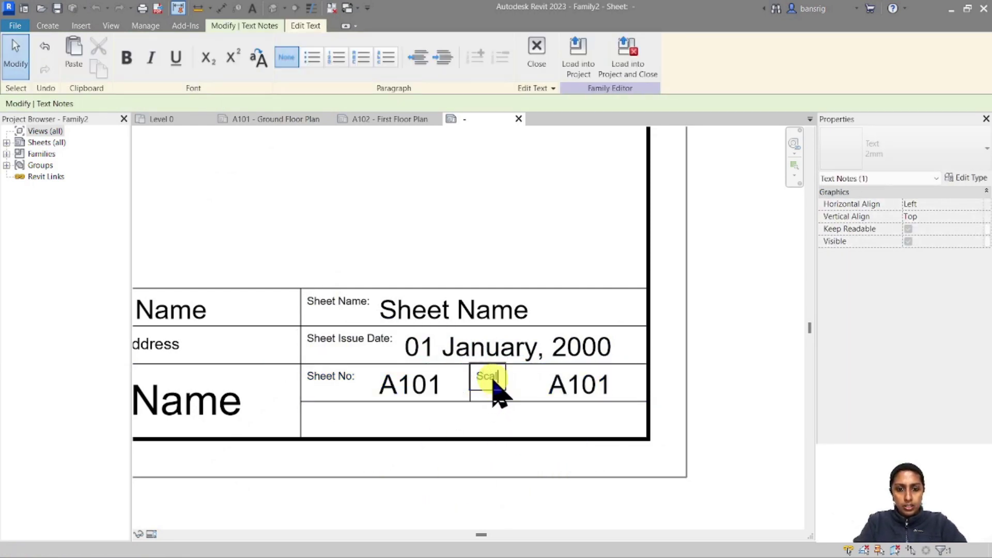
Replace the Sheet Number parameter with Scale in the label beside the "Scale:" note.
{"action": "left_click", "coordinate": [617, 388]}
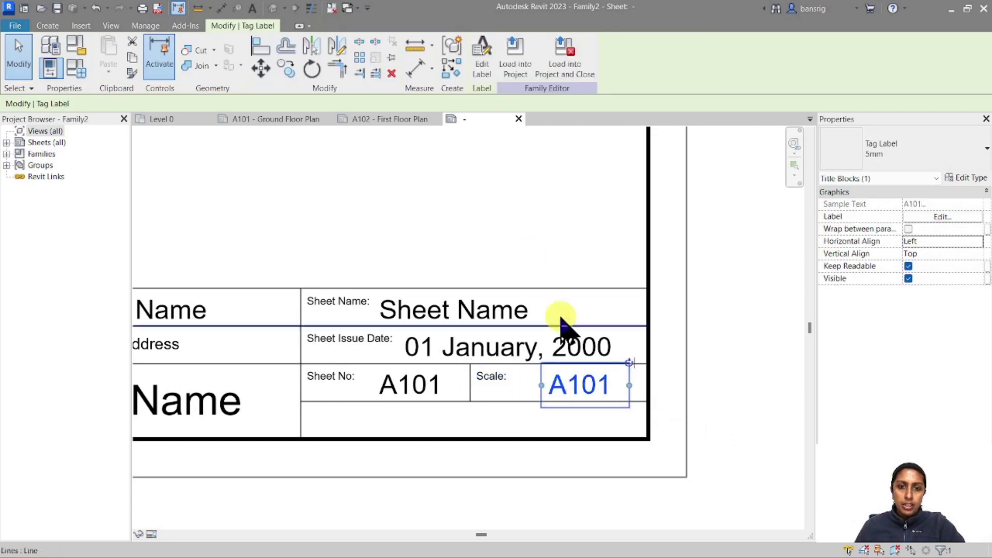
{"action": "left_click", "coordinate": [480, 57]}
{"action": "left_click", "coordinate": [453, 231]}
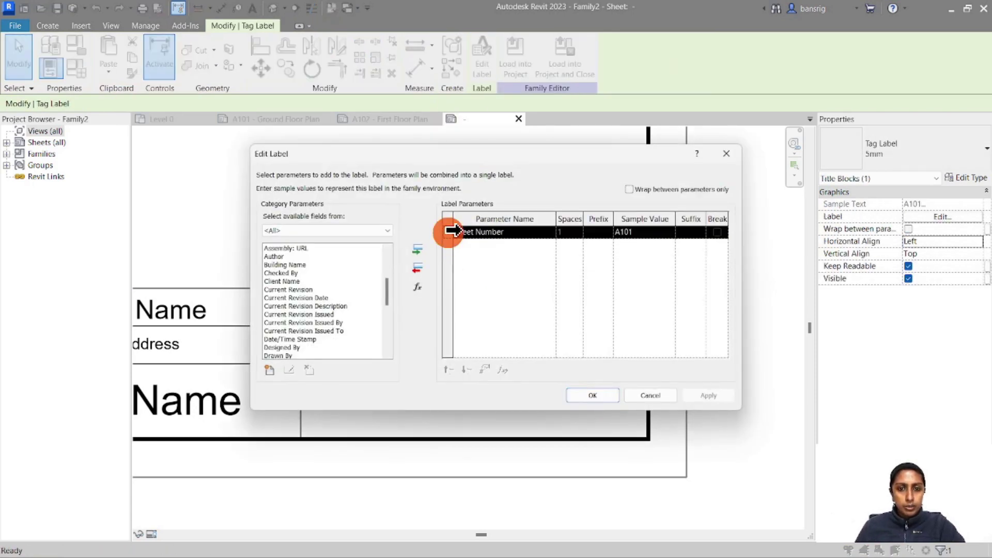
{"action": "left_click", "coordinate": [417, 267]}
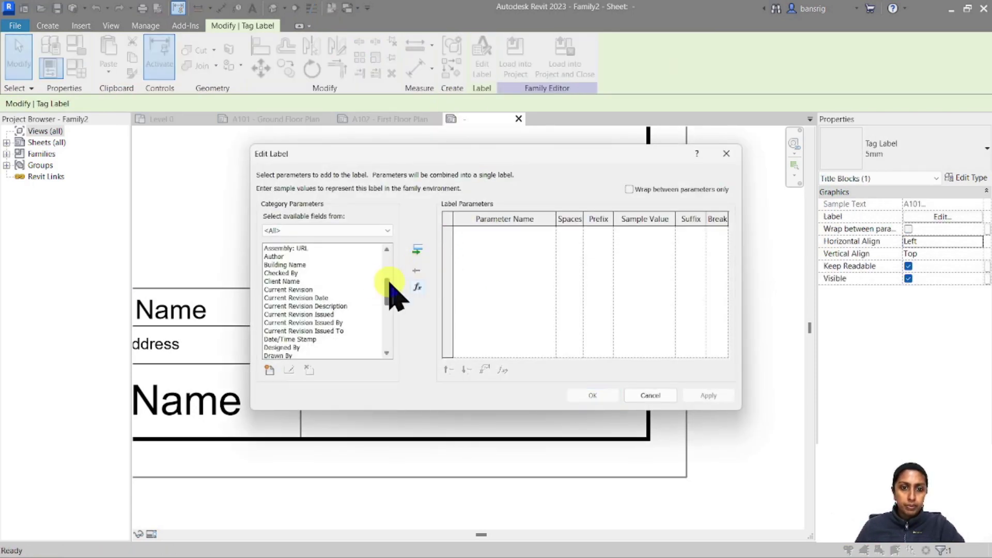
{"action": "left_click_drag", "start_coordinate": [388, 289], "coordinate": [385, 326]}
{"action": "left_click", "coordinate": [279, 322]}
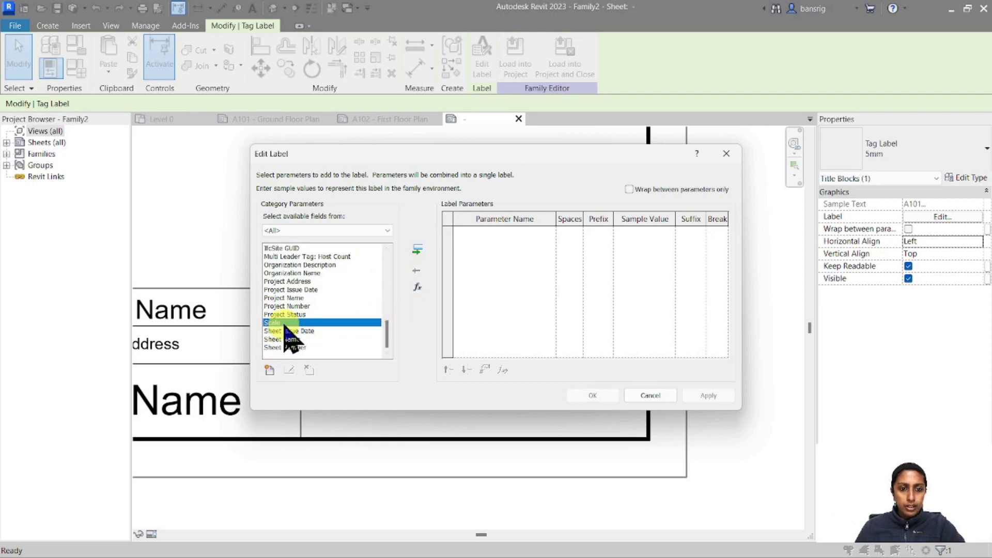
{"action": "double_click", "coordinate": [279, 323]}
{"action": "left_click", "coordinate": [593, 395]}
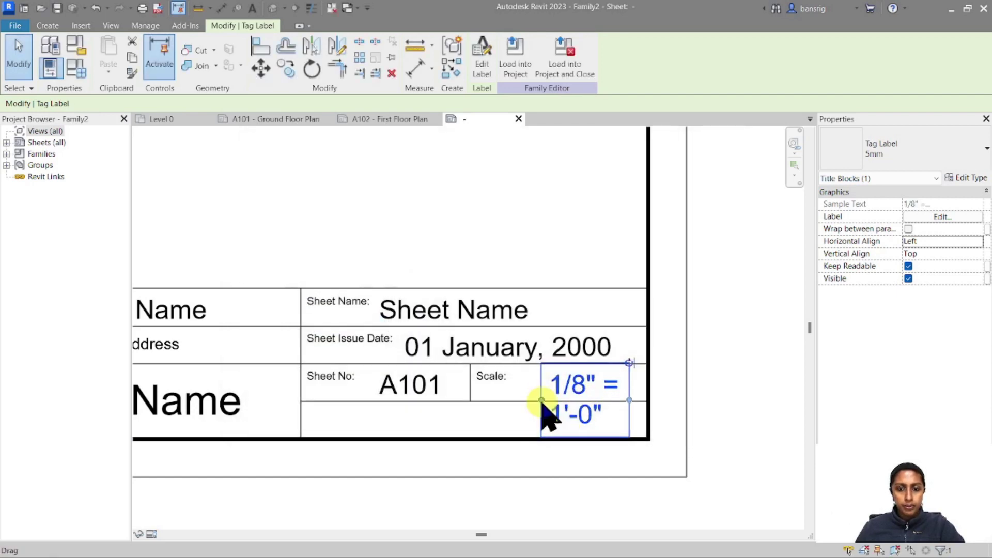
Widen the Scale label's box on both sides to hold its text on one line and nudge it left within the border.
{"action": "left_click_drag", "start_coordinate": [540, 407], "coordinate": [507, 393]}
{"action": "left_click_drag", "start_coordinate": [630, 399], "coordinate": [672, 399]}
{"action": "left_click", "coordinate": [709, 394]}
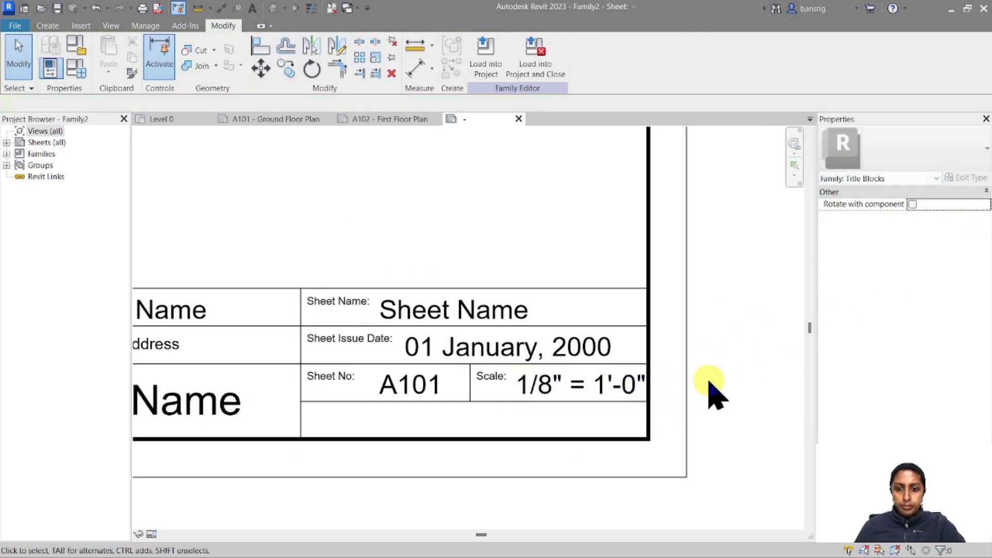
{"action": "left_click", "coordinate": [542, 392]}
{"action": "key", "text": "Escape"}
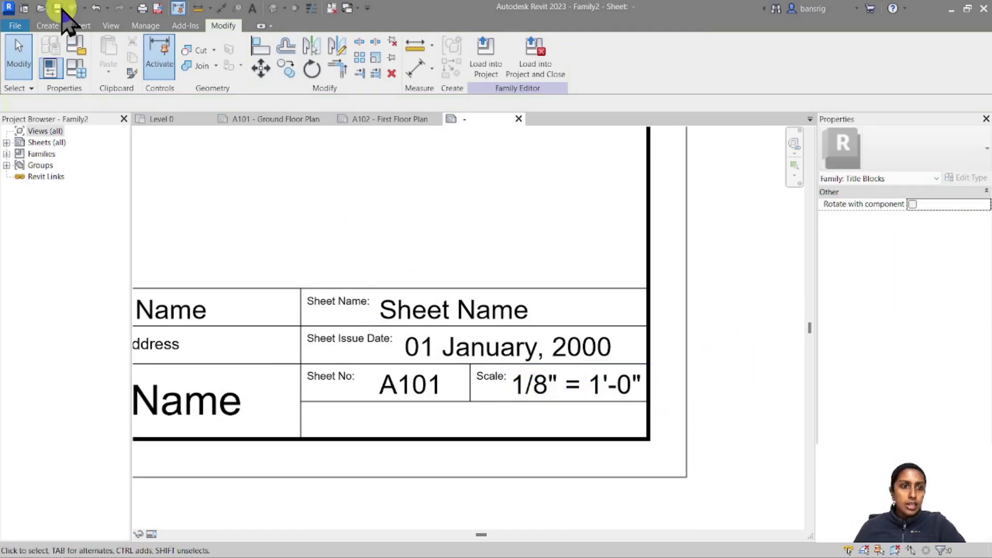
Place a label with the Date/Time Stamp parameter in the bottom row of the right column.
{"action": "left_click", "coordinate": [47, 25]}
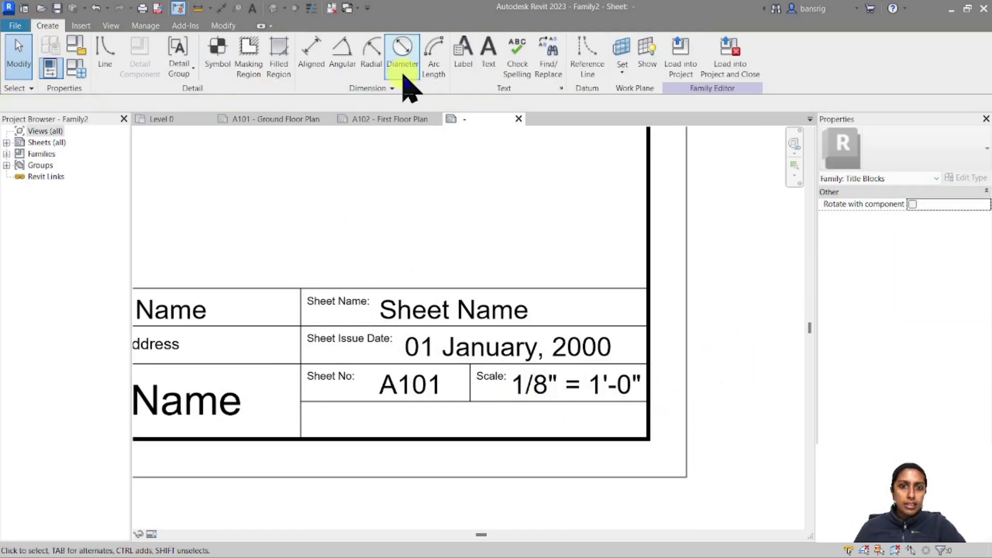
{"action": "left_click", "coordinate": [464, 58]}
{"action": "left_click", "coordinate": [411, 412]}
{"action": "scroll", "coordinate": [362, 321], "scroll_direction": "down", "scroll_amount": 4}
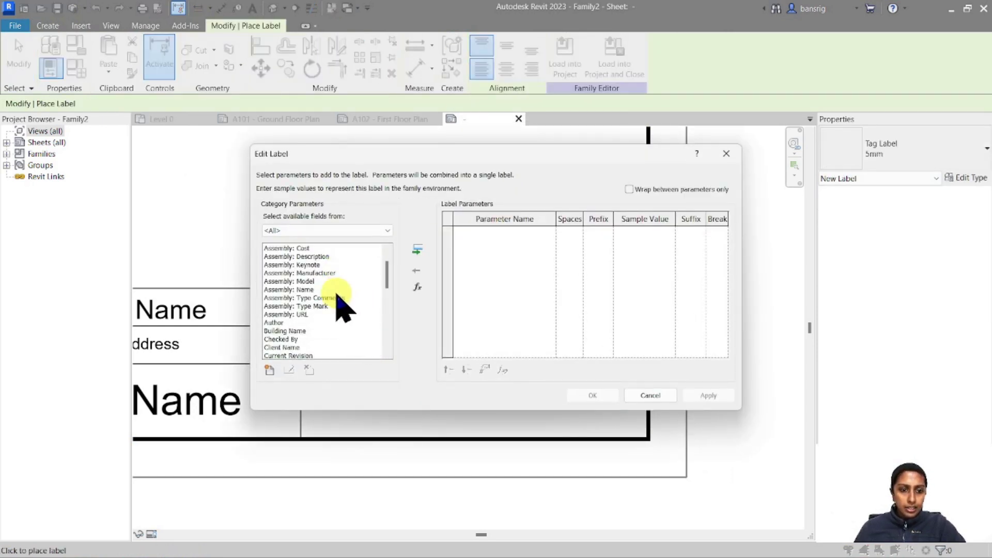
{"action": "left_click", "coordinate": [299, 331]}
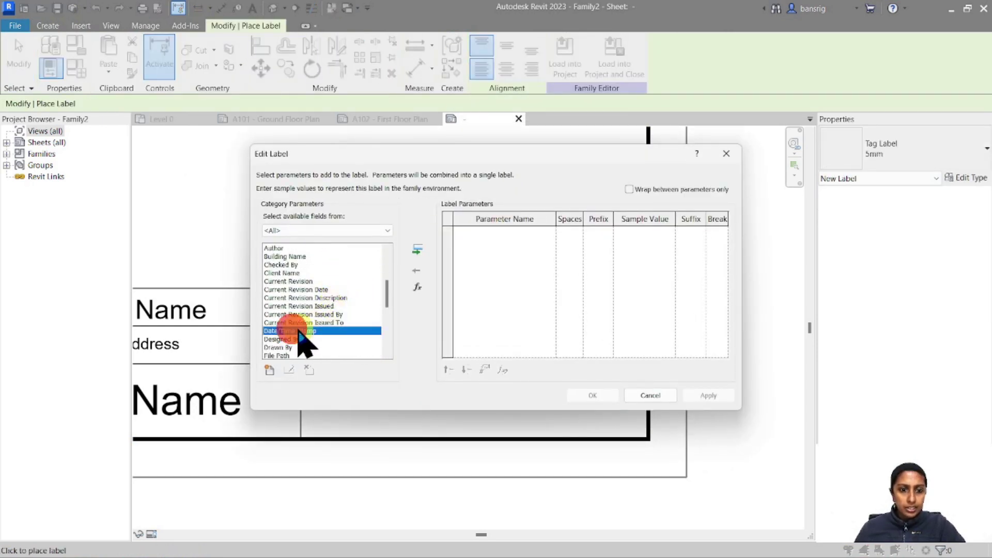
{"action": "left_click", "coordinate": [416, 250]}
{"action": "left_click", "coordinate": [610, 395]}
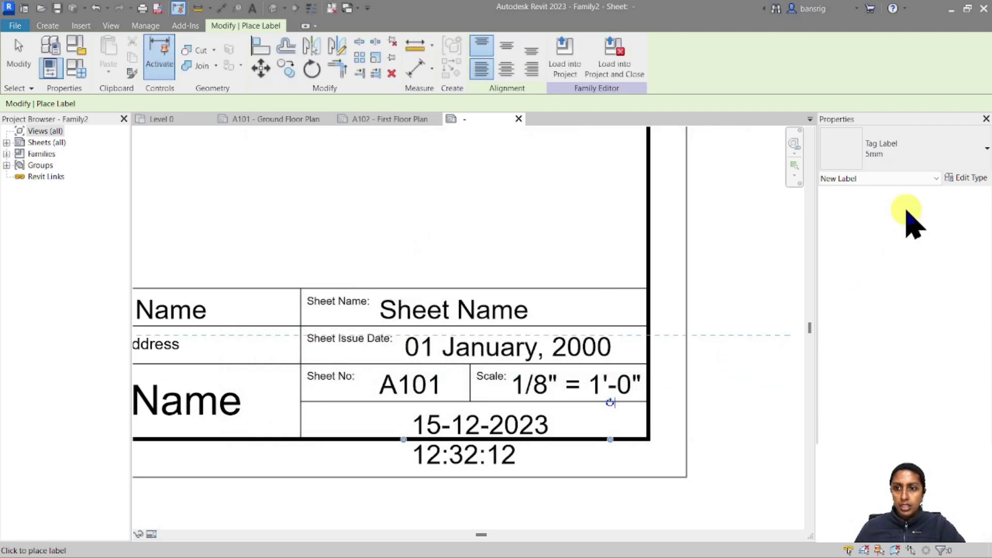
Duplicate the date/time label's type as 1.5mm and reduce its text size to match the new type name.
{"action": "left_click", "coordinate": [969, 178]}
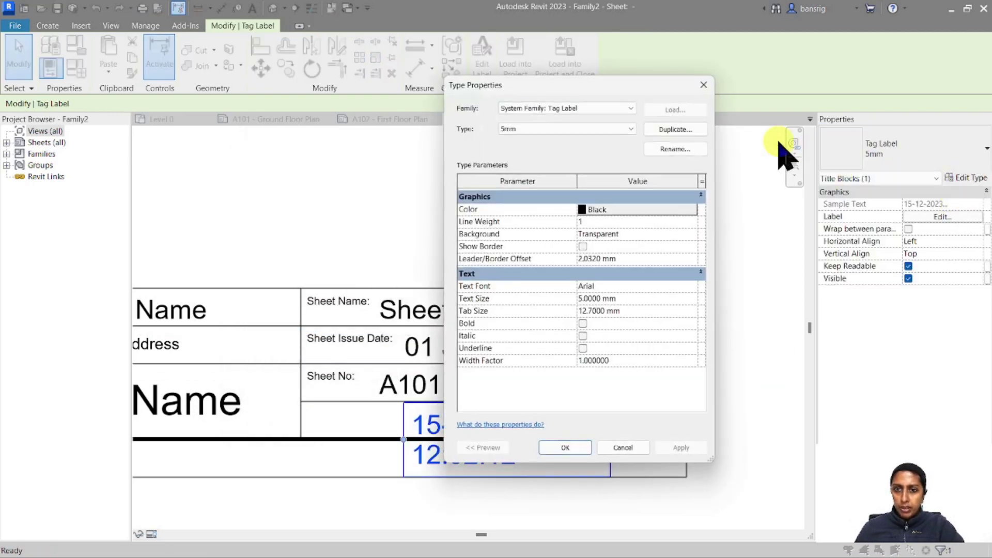
{"action": "left_click", "coordinate": [672, 130]}
{"action": "type", "text": "1.5"}
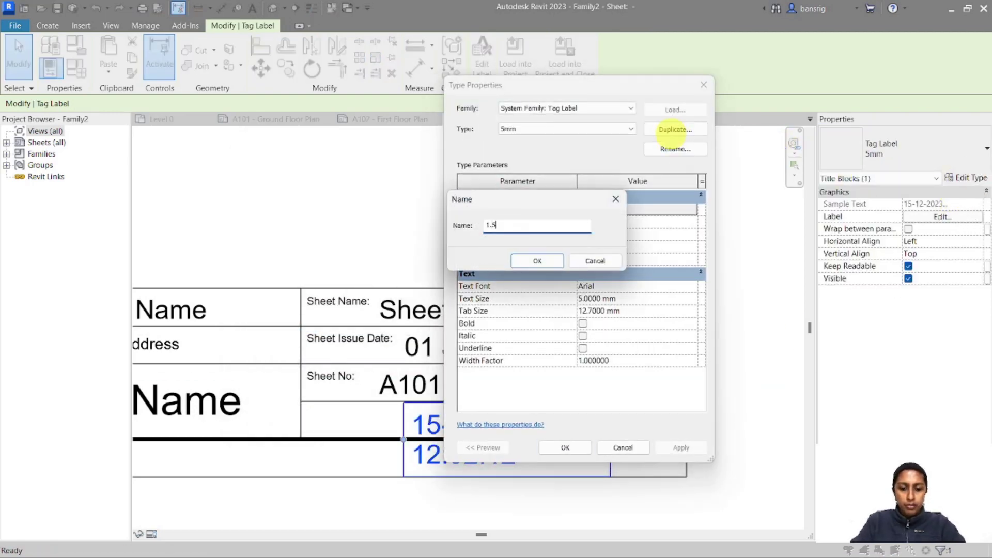
{"action": "type", "text": "mm"}
{"action": "key", "text": "Return"}
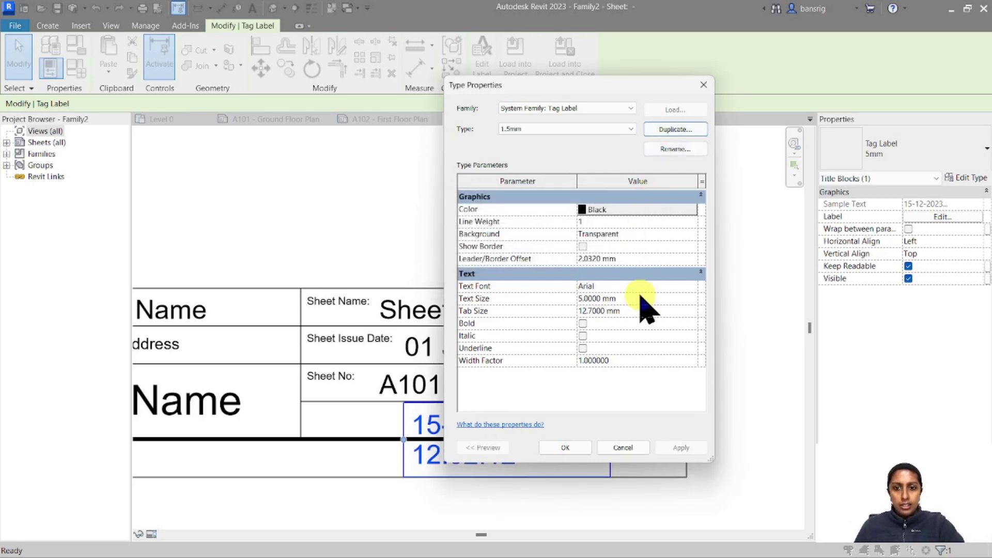
{"action": "left_click", "coordinate": [565, 452]}
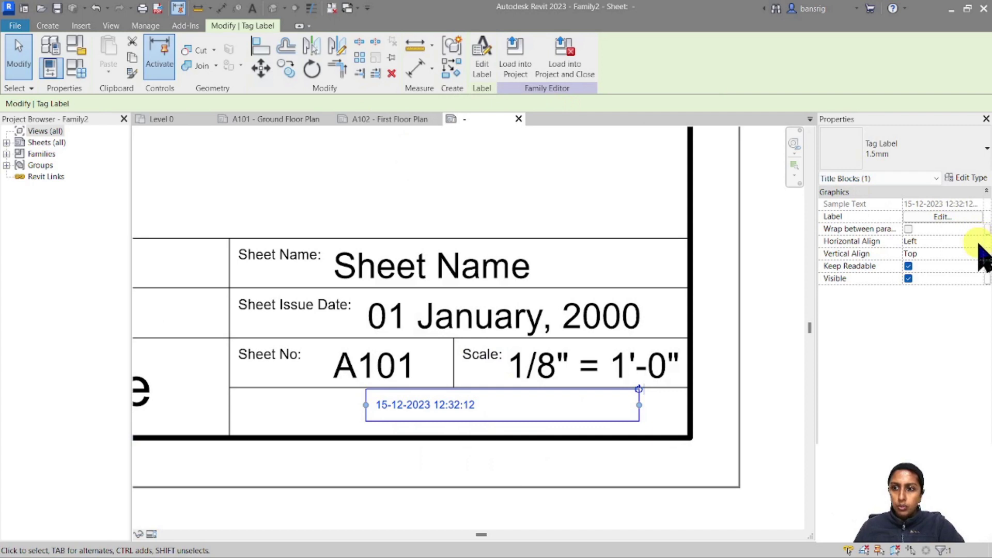
Set the date/time label's horizontal alignment to Right and move it into the bottom row's lower-right corner.
{"action": "left_click", "coordinate": [978, 241]}
{"action": "left_click", "coordinate": [912, 275]}
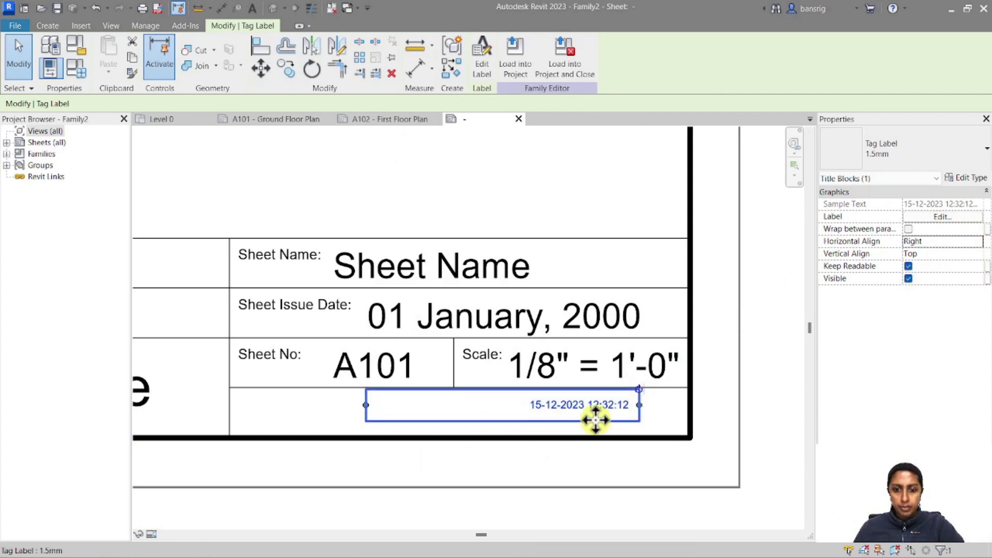
{"action": "left_click_drag", "start_coordinate": [594, 418], "coordinate": [642, 431]}
{"action": "left_click", "coordinate": [769, 404]}
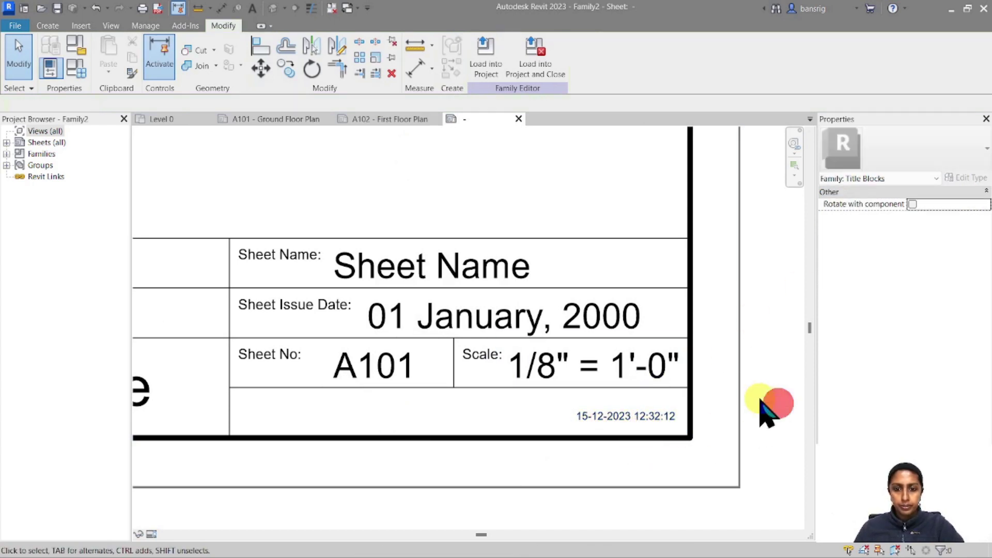
Save the title block family on the Desktop as Sample_A3_Titleblock.
{"action": "scroll", "coordinate": [599, 377], "scroll_direction": "down", "scroll_amount": 1}
{"action": "scroll", "coordinate": [596, 376], "scroll_direction": "down", "scroll_amount": 4}
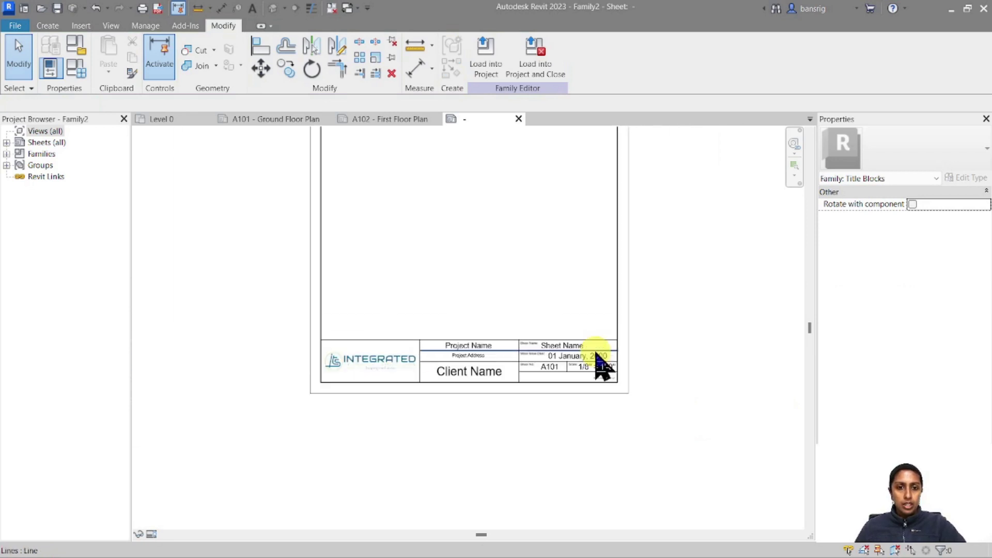
{"action": "double_click", "coordinate": [584, 346]}
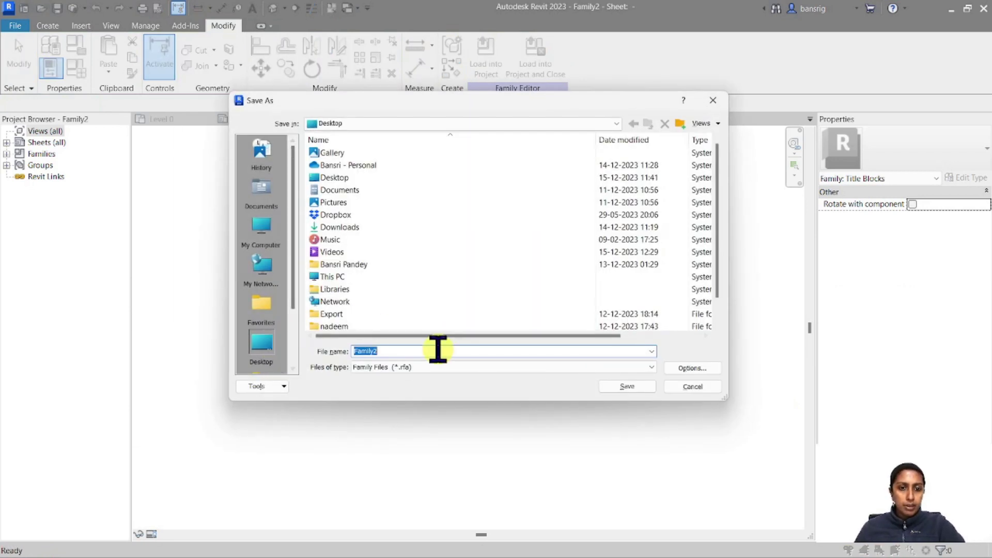
{"action": "type", "text": "Sample_A3_"}
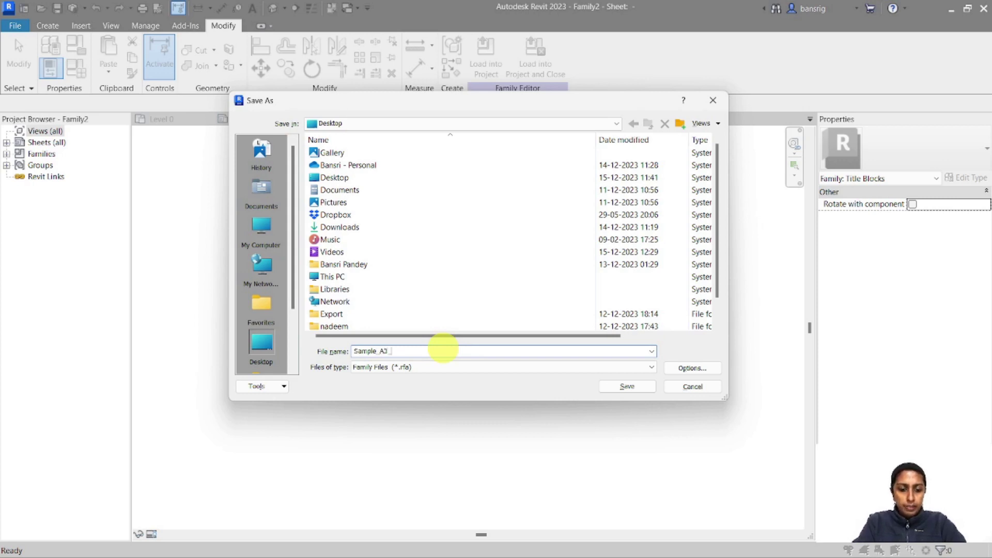
{"action": "type", "text": "ck"}
{"action": "key", "text": "Return"}
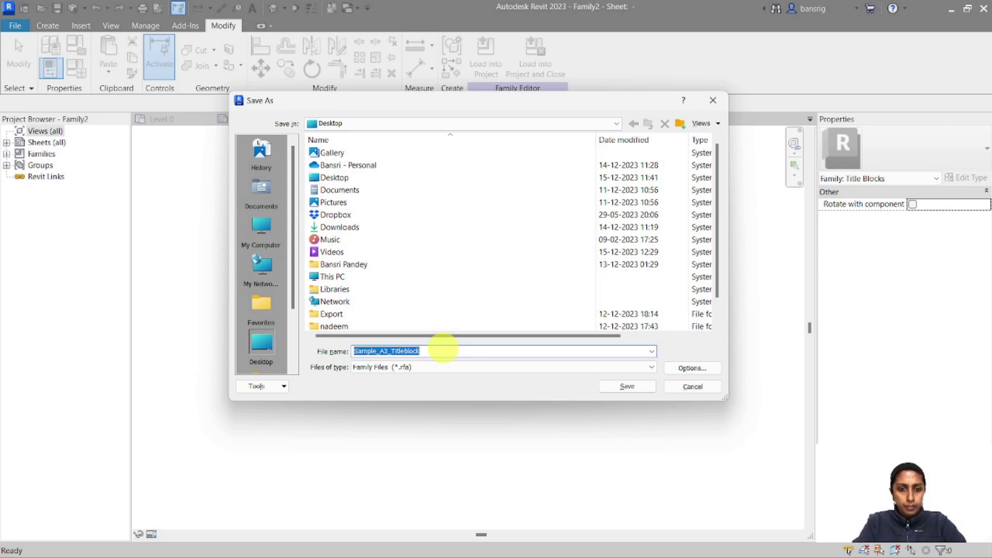
Load the title block family into the project and create a new sheet using Sample_A3_Titleblock.
{"action": "left_click", "coordinate": [486, 54]}
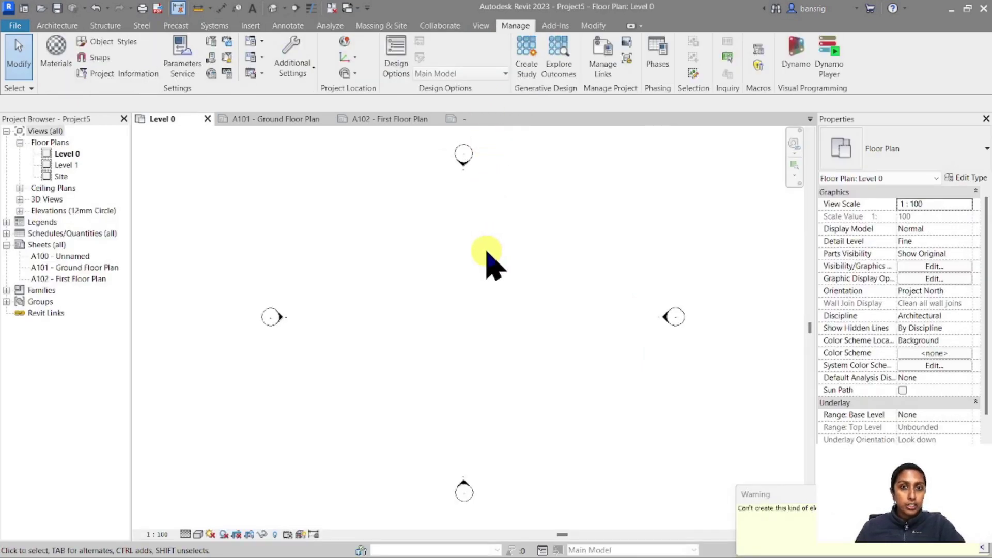
{"action": "left_click", "coordinate": [481, 25]}
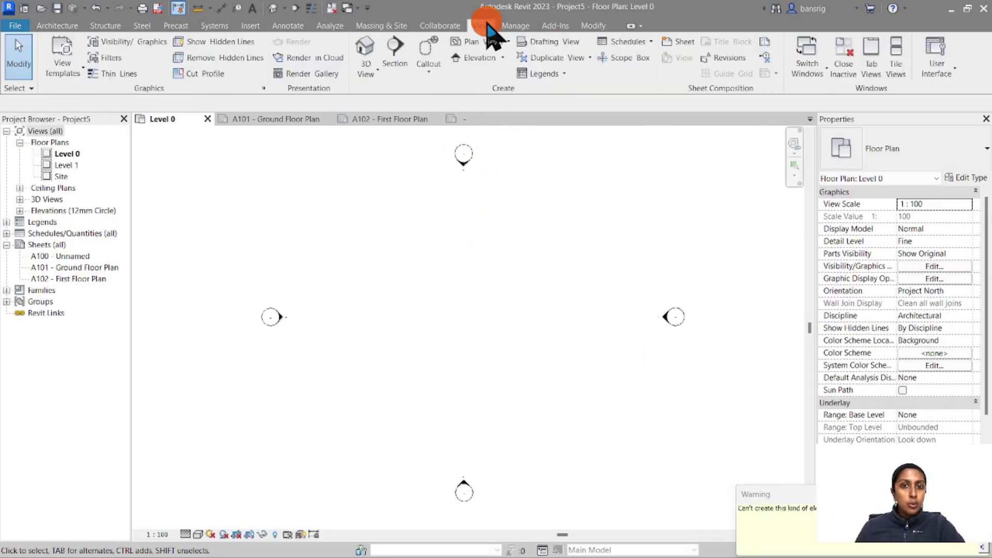
{"action": "left_click", "coordinate": [684, 43]}
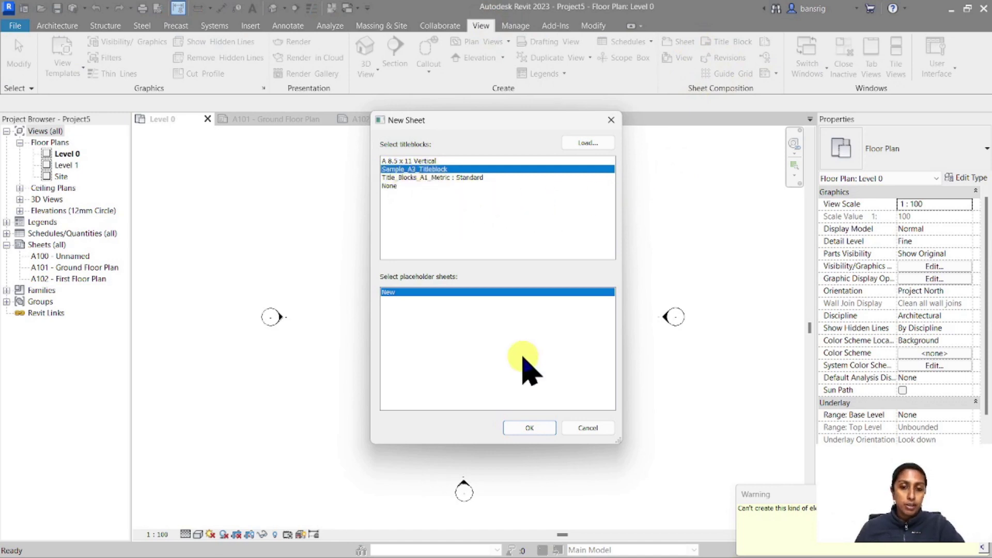
{"action": "left_click", "coordinate": [540, 427]}
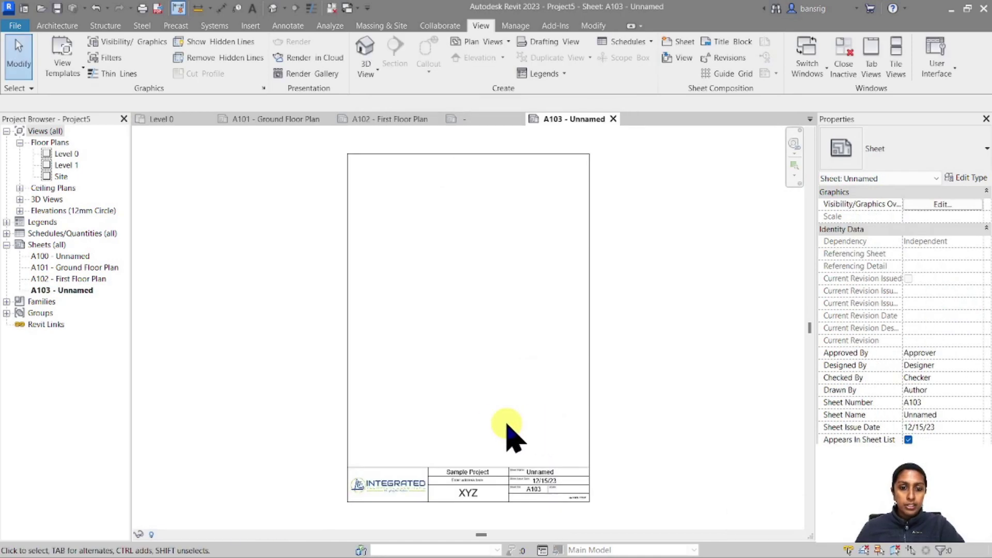
Change the project address in the new sheet's title block to "Nepal".
{"action": "middle_click_drag", "start_coordinate": [508, 432], "coordinate": [504, 419]}
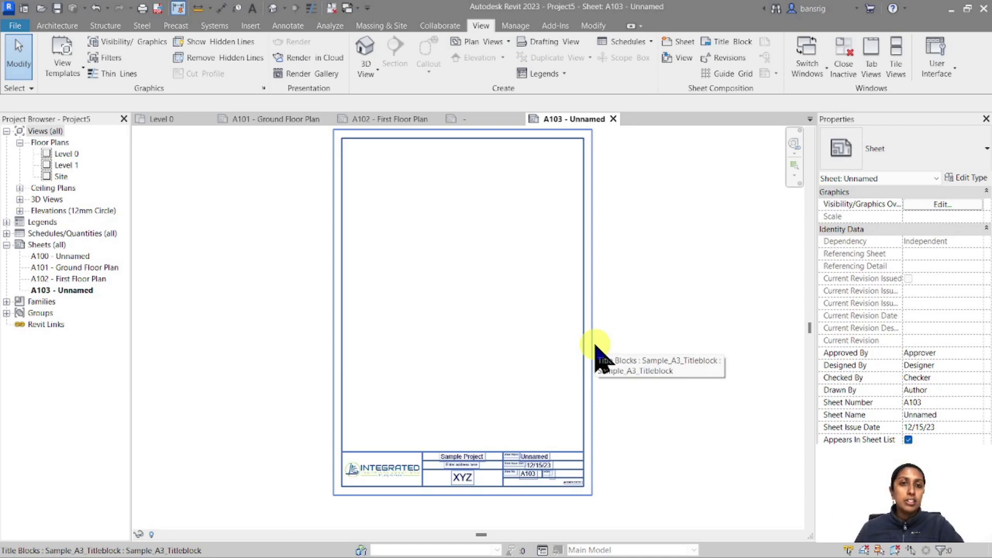
{"action": "scroll", "coordinate": [465, 421], "scroll_direction": "up", "scroll_amount": 4}
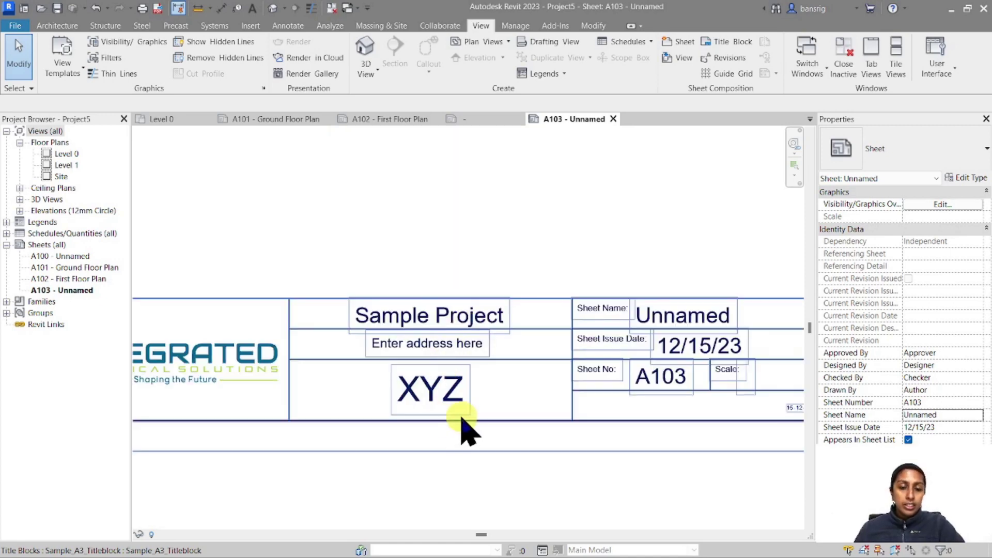
{"action": "scroll", "coordinate": [442, 410], "scroll_direction": "down", "scroll_amount": 3}
{"action": "scroll", "coordinate": [398, 365], "scroll_direction": "up", "scroll_amount": 2}
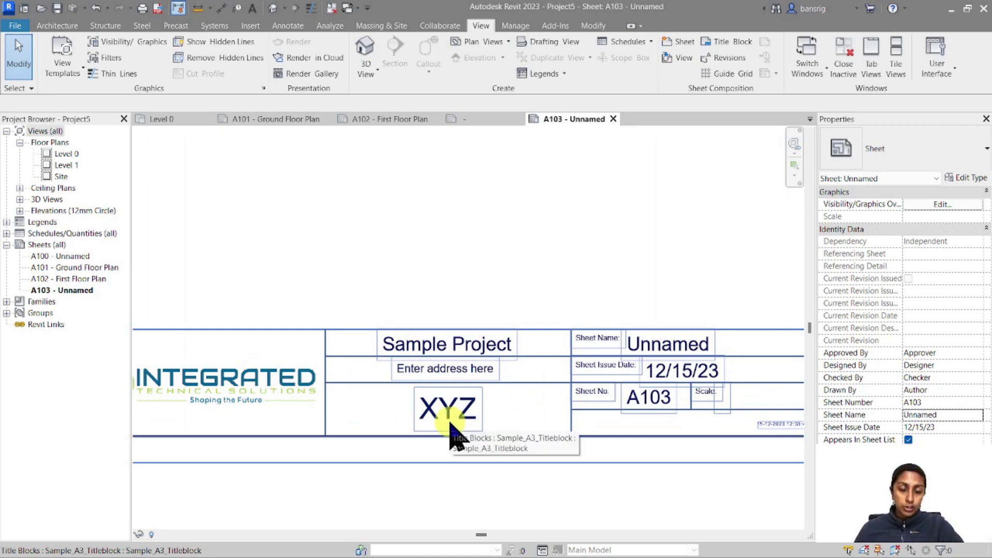
{"action": "left_click", "coordinate": [421, 370]}
{"action": "left_click", "coordinate": [421, 369]}
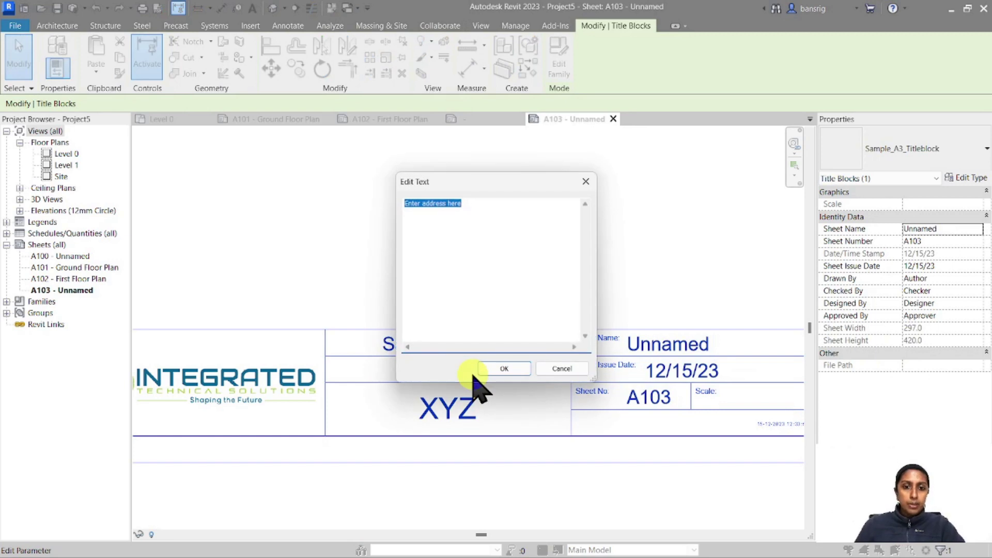
{"action": "type", "text": "Nepal"}
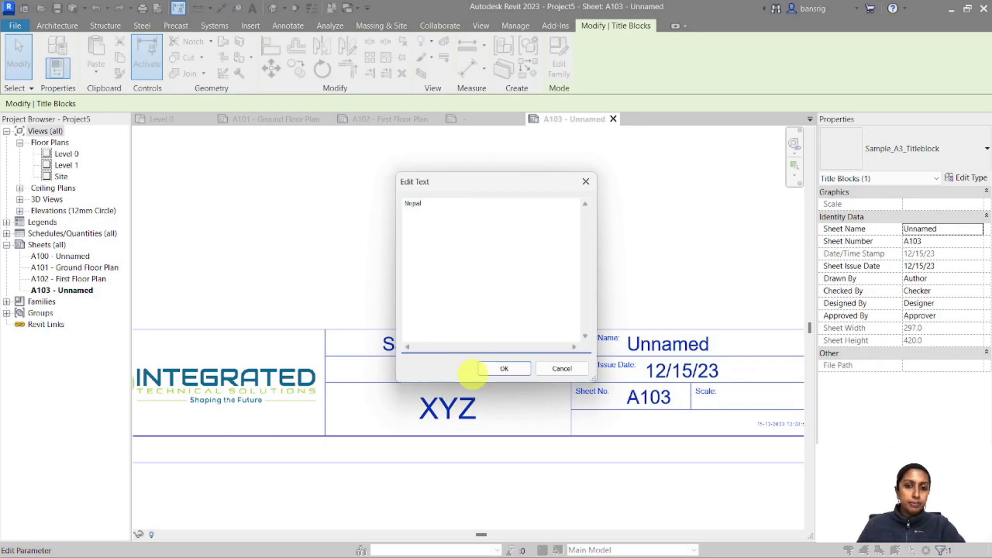
{"action": "left_click", "coordinate": [504, 368]}
Review the client name, project address and project name in the Project Information settings.
{"action": "left_click", "coordinate": [515, 25]}
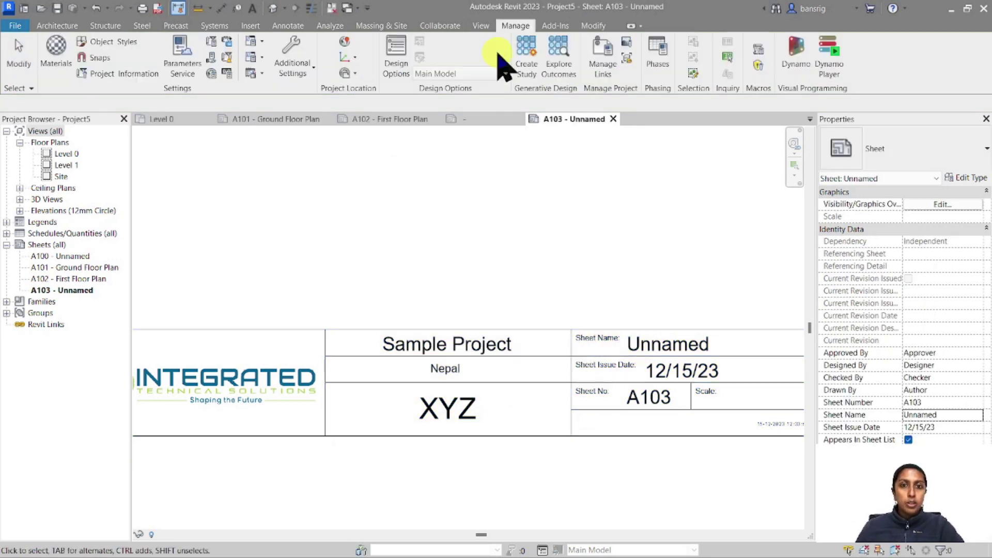
{"action": "left_click", "coordinate": [135, 74]}
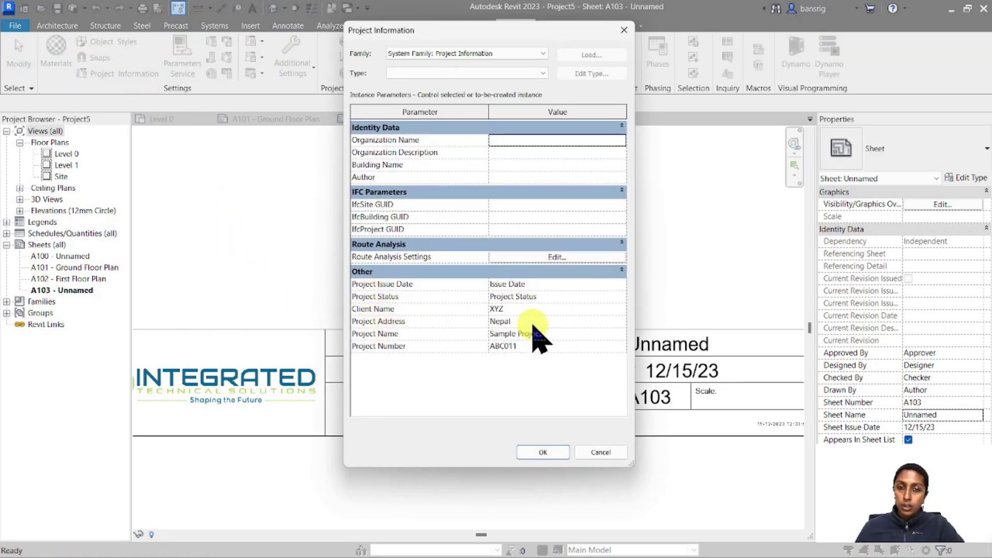
{"action": "left_click", "coordinate": [543, 452]}
Change the sheet name in the title block to "Elevations".
{"action": "middle_click_drag", "start_coordinate": [682, 491], "coordinate": [370, 486]}
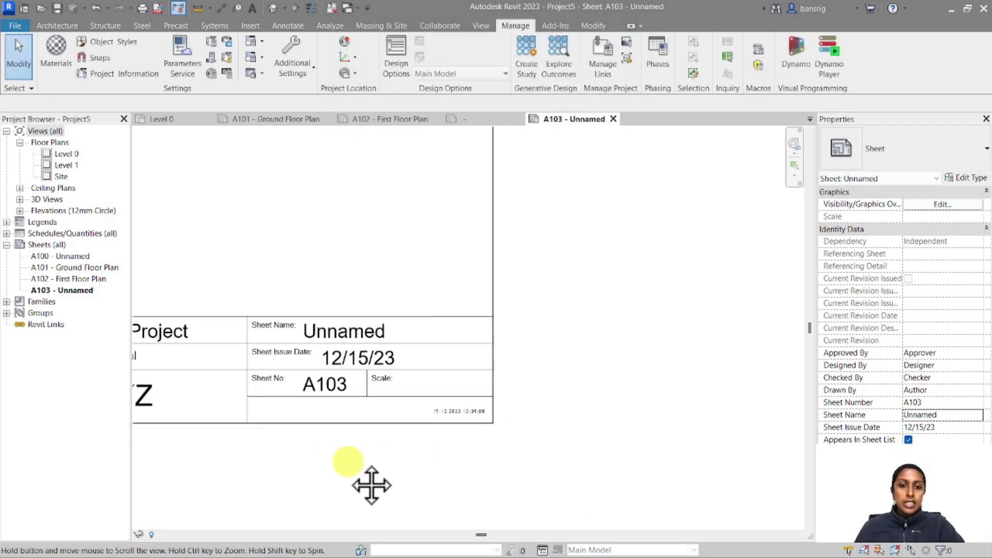
{"action": "left_click", "coordinate": [376, 336]}
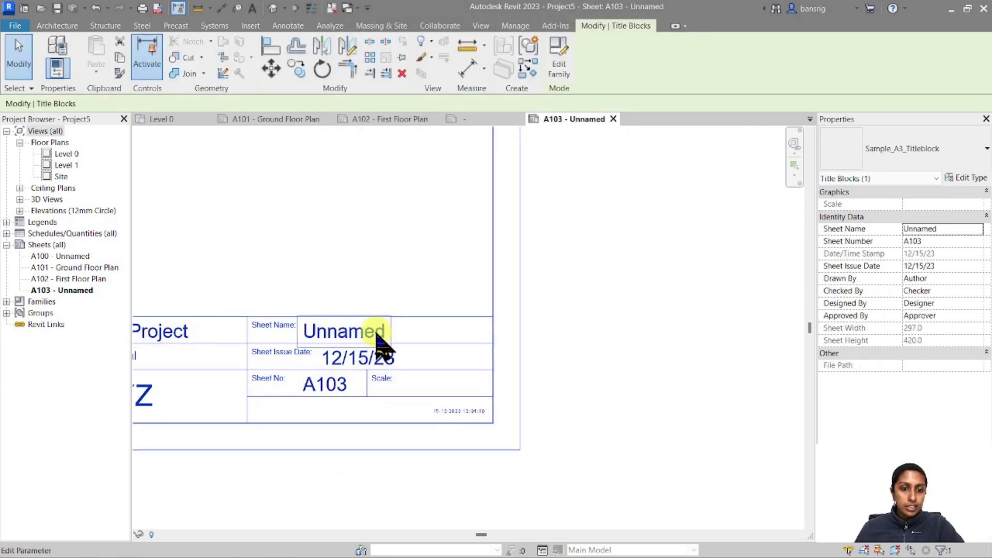
{"action": "left_click", "coordinate": [376, 335]}
{"action": "type", "text": "Elev"}
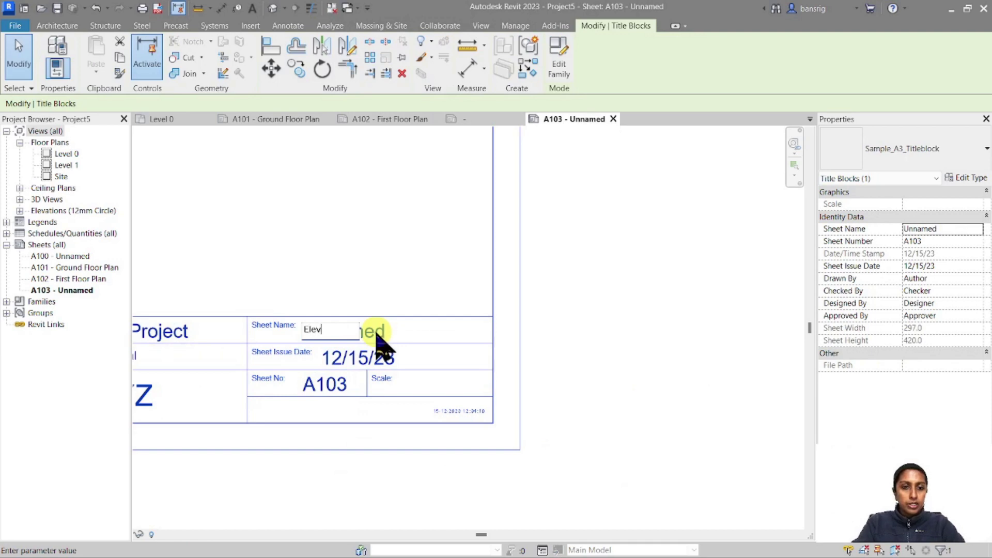
{"action": "type", "text": "ations"}
{"action": "key", "text": "Return"}
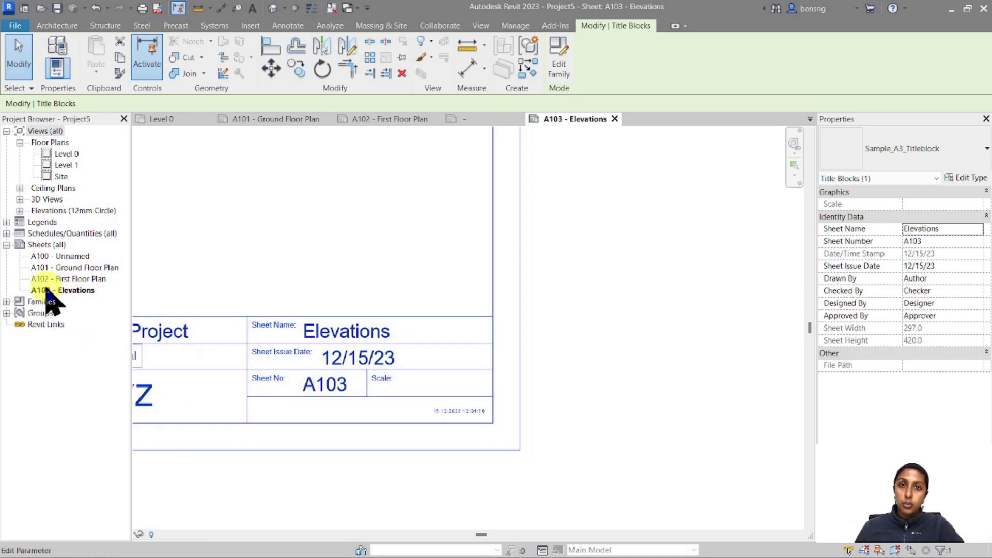
Change the sheet number in the title block to A111.
{"action": "left_click", "coordinate": [310, 381]}
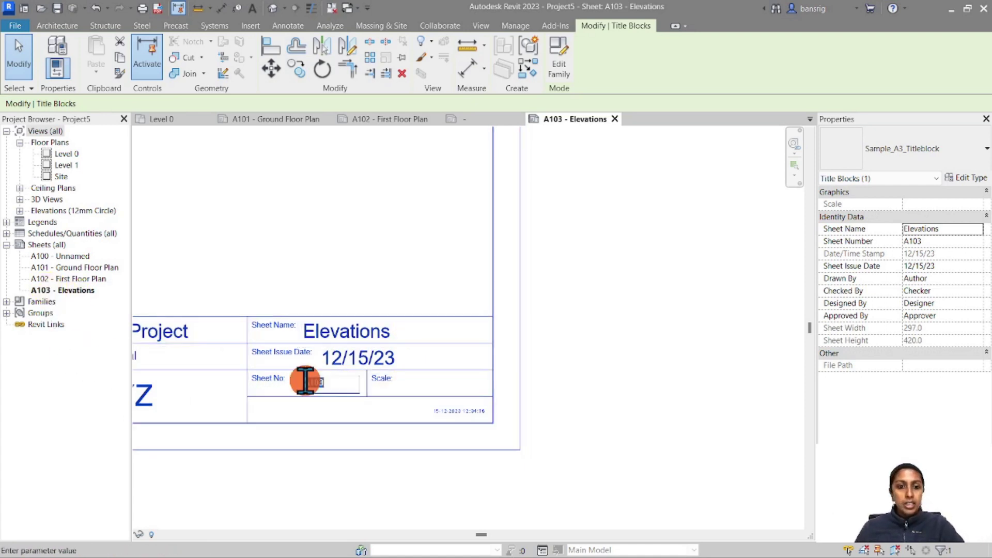
{"action": "left_click", "coordinate": [331, 382]}
{"action": "left_click_drag", "start_coordinate": [331, 382], "coordinate": [275, 380]}
{"action": "type", "text": "A"}
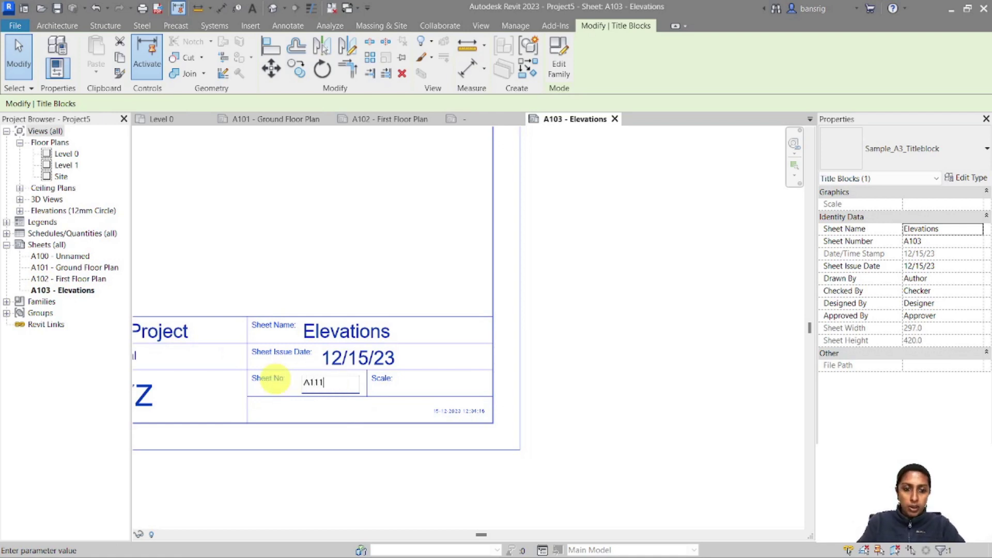
{"action": "type", "text": "111"}
{"action": "left_click", "coordinate": [275, 381]}
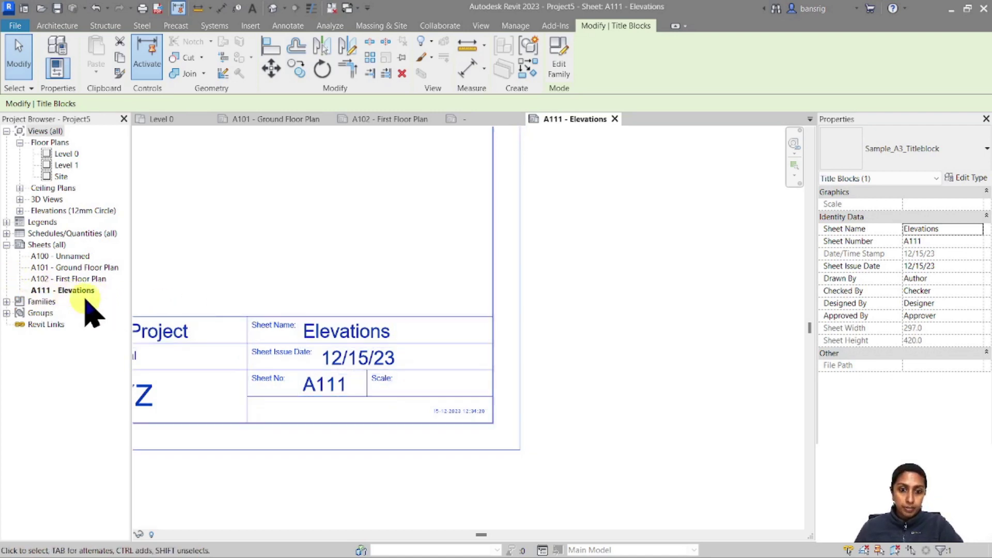
Place the East elevation view on the upper half of the Elevations sheet and check the title block's Scale field.
{"action": "scroll", "coordinate": [478, 423], "scroll_direction": "up", "scroll_amount": 3}
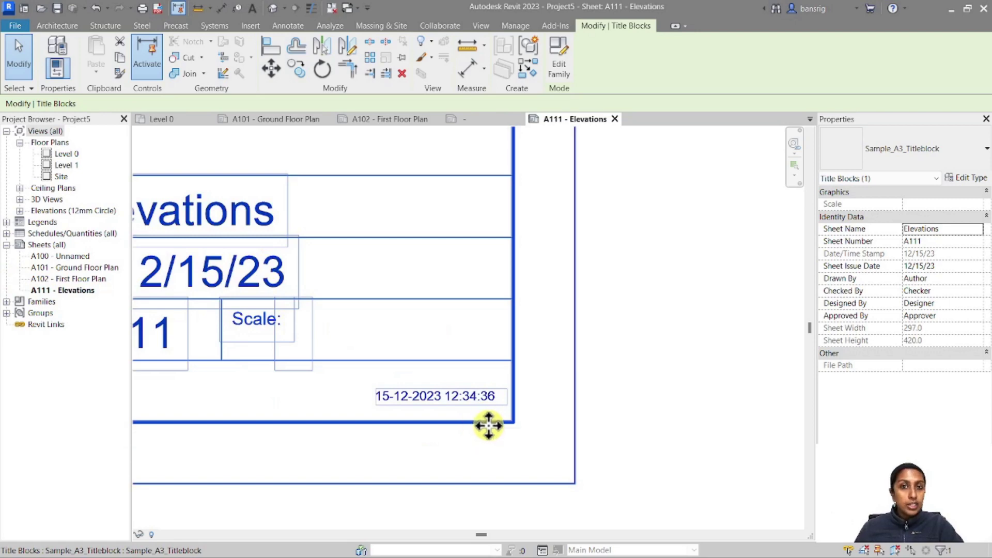
{"action": "scroll", "coordinate": [631, 439], "scroll_direction": "down", "scroll_amount": 5}
{"action": "scroll", "coordinate": [640, 421], "scroll_direction": "down", "scroll_amount": 2}
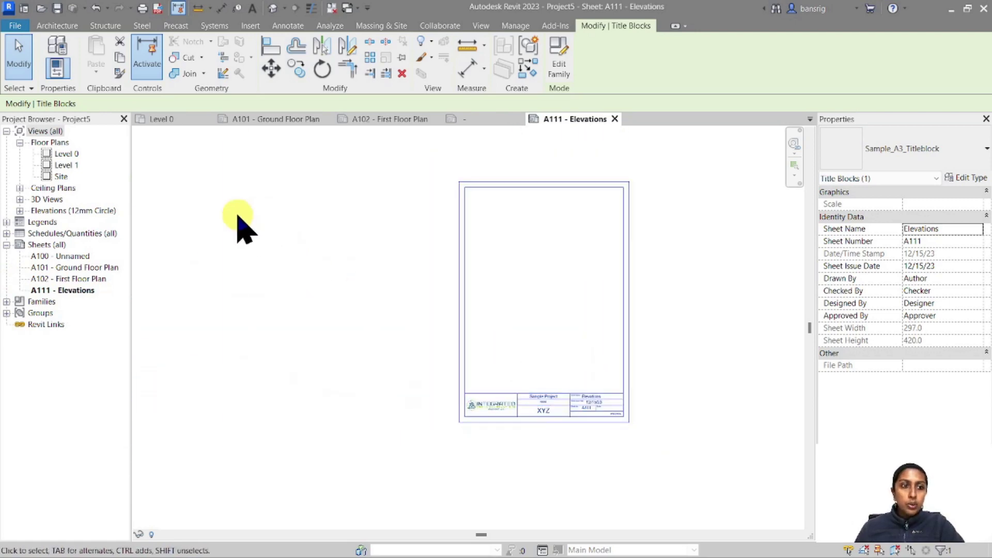
{"action": "left_click", "coordinate": [20, 211]}
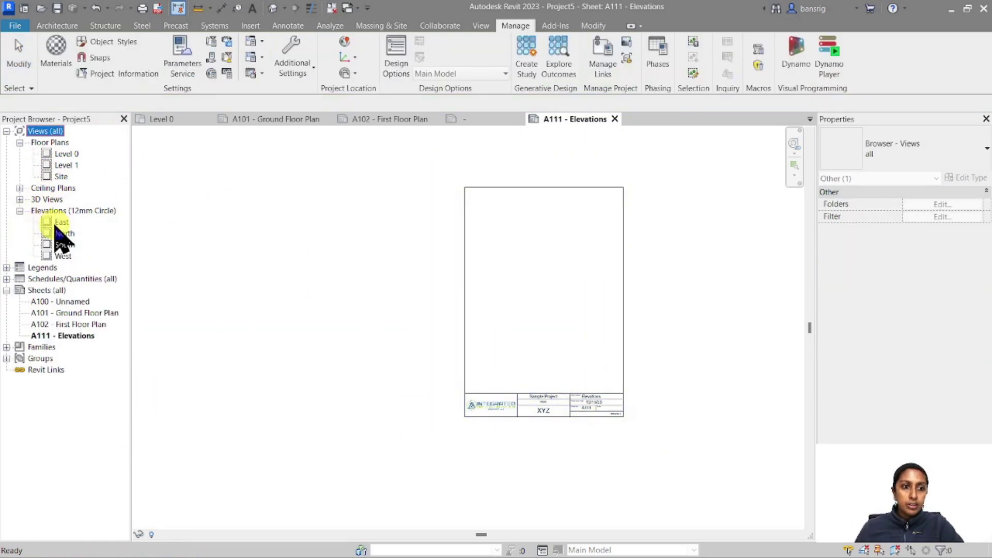
{"action": "left_click_drag", "start_coordinate": [61, 221], "coordinate": [566, 284]}
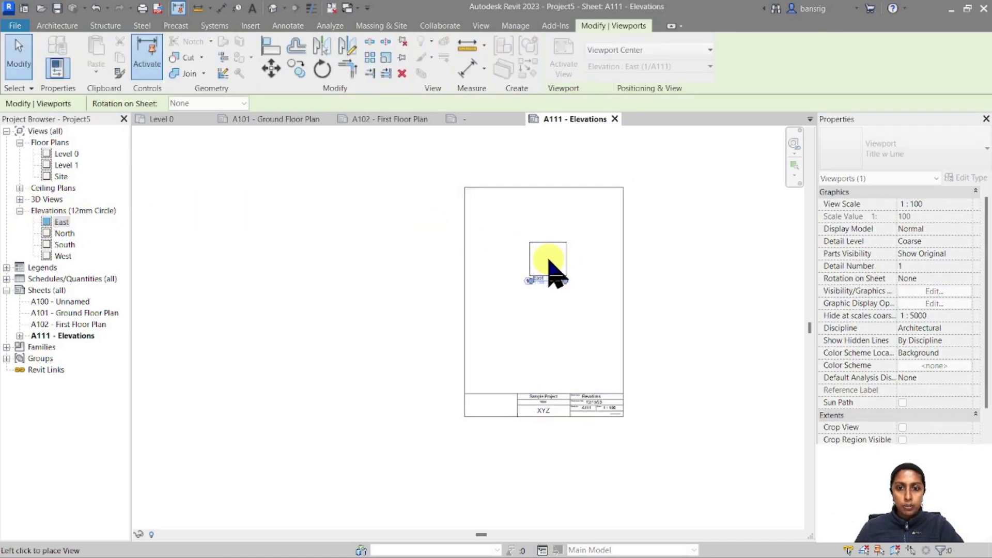
{"action": "left_click", "coordinate": [566, 274]}
{"action": "left_click", "coordinate": [702, 304]}
{"action": "scroll", "coordinate": [583, 287], "scroll_direction": "up", "scroll_amount": 2}
{"action": "scroll", "coordinate": [584, 284], "scroll_direction": "up", "scroll_amount": 2}
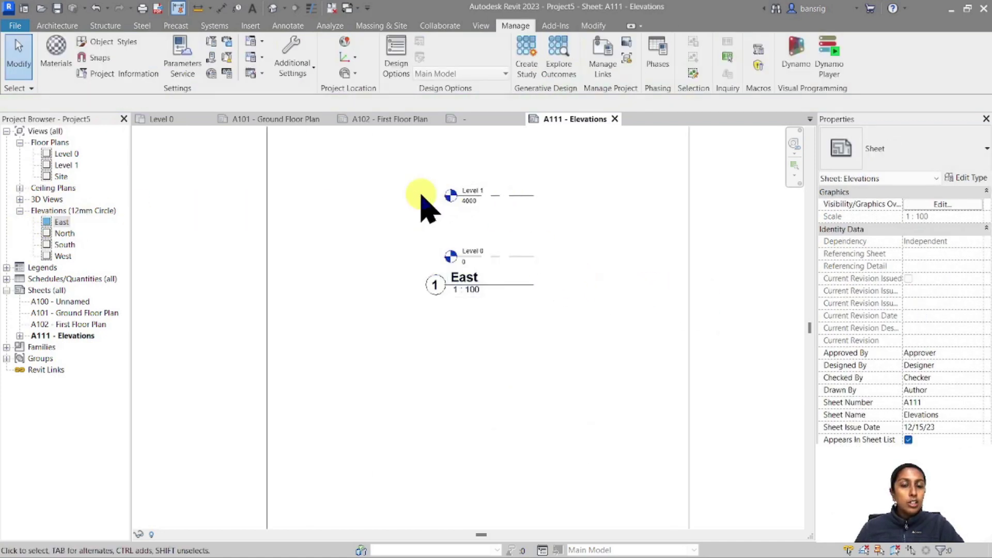
{"action": "scroll", "coordinate": [421, 248], "scroll_direction": "down", "scroll_amount": 3}
{"action": "scroll", "coordinate": [527, 375], "scroll_direction": "up", "scroll_amount": 4}
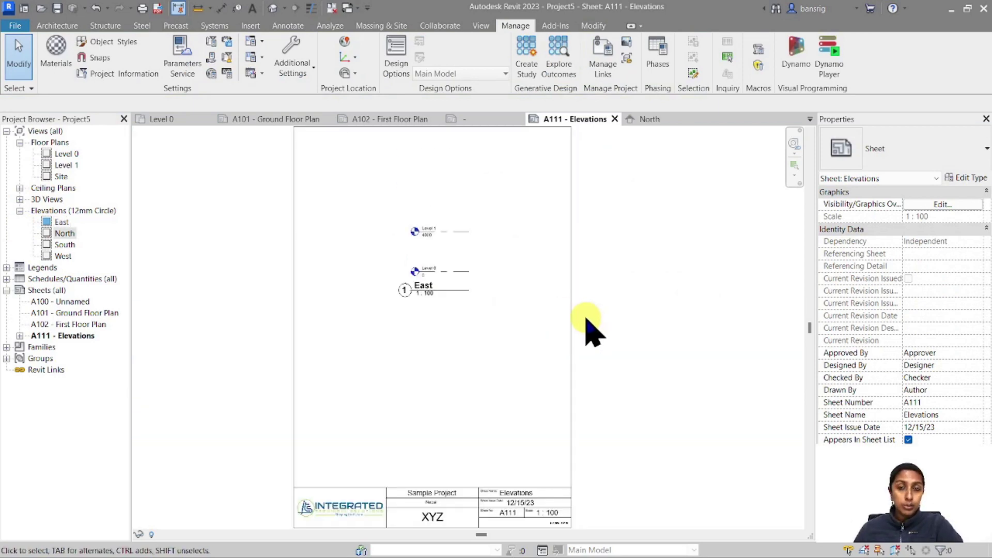
{"action": "scroll", "coordinate": [553, 522], "scroll_direction": "up", "scroll_amount": 4}
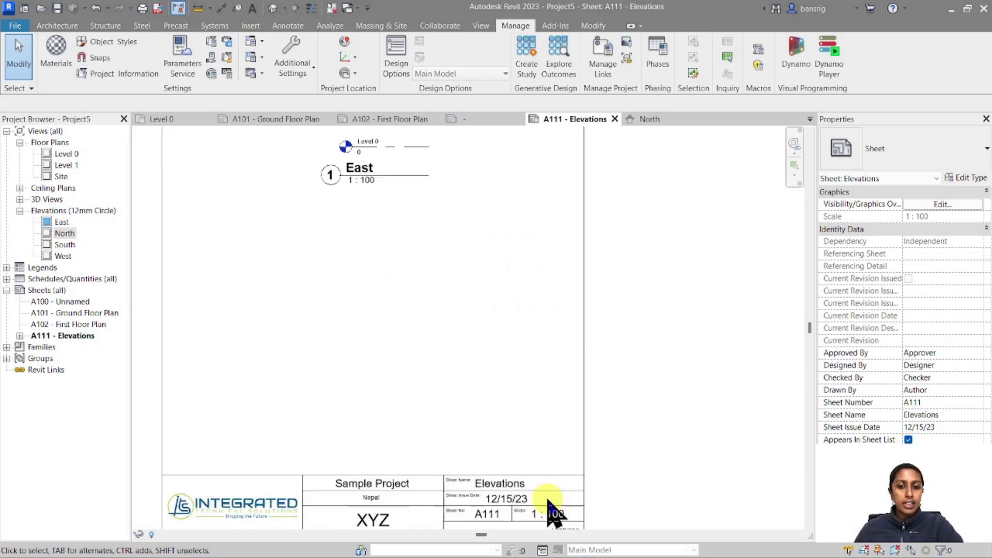
Check the North elevation's view scale and place that view below the East elevation on the A111 Elevations sheet.
{"action": "middle_click_drag", "start_coordinate": [547, 491], "coordinate": [547, 390]}
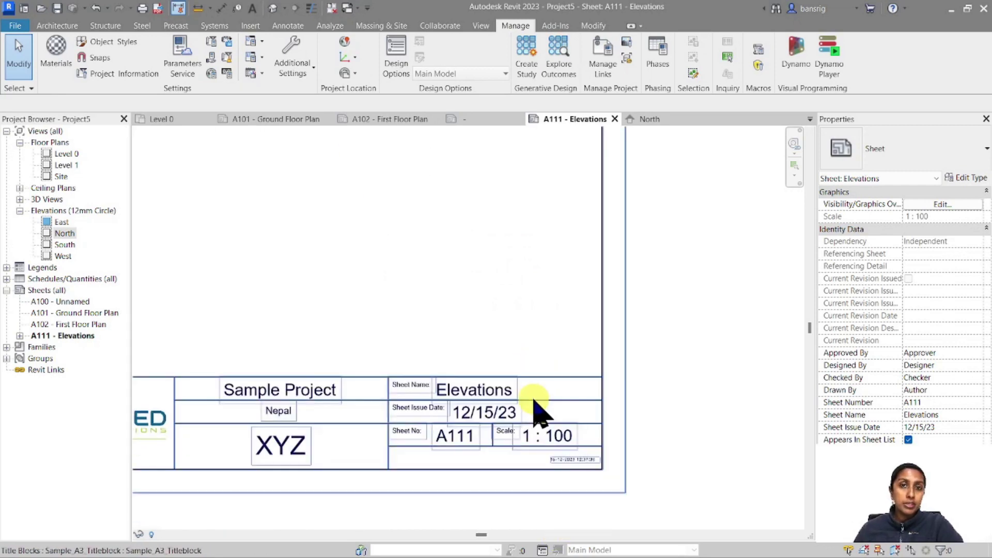
{"action": "scroll", "coordinate": [448, 300], "scroll_direction": "down", "scroll_amount": 2}
{"action": "middle_click_drag", "start_coordinate": [449, 299], "coordinate": [465, 416]}
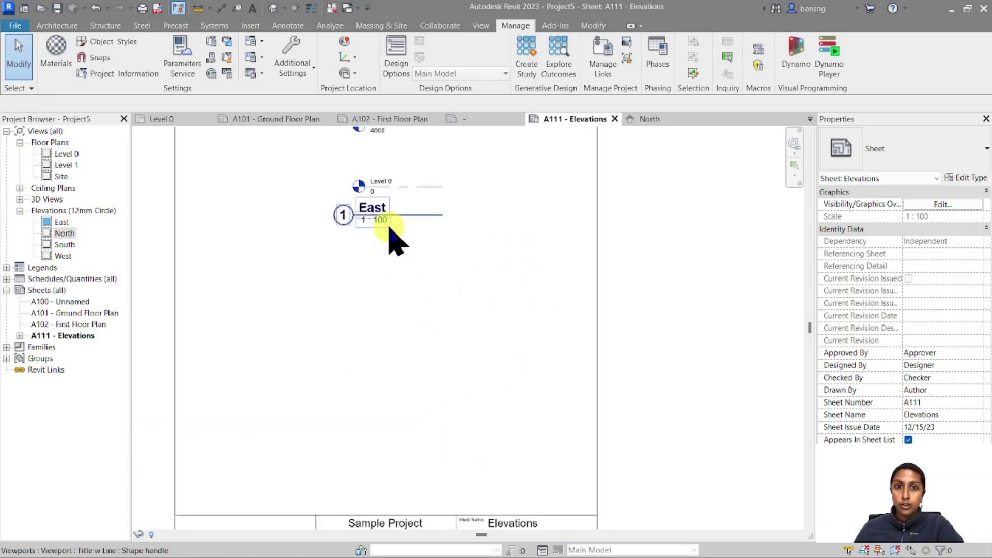
{"action": "scroll", "coordinate": [397, 240], "scroll_direction": "down", "scroll_amount": 3}
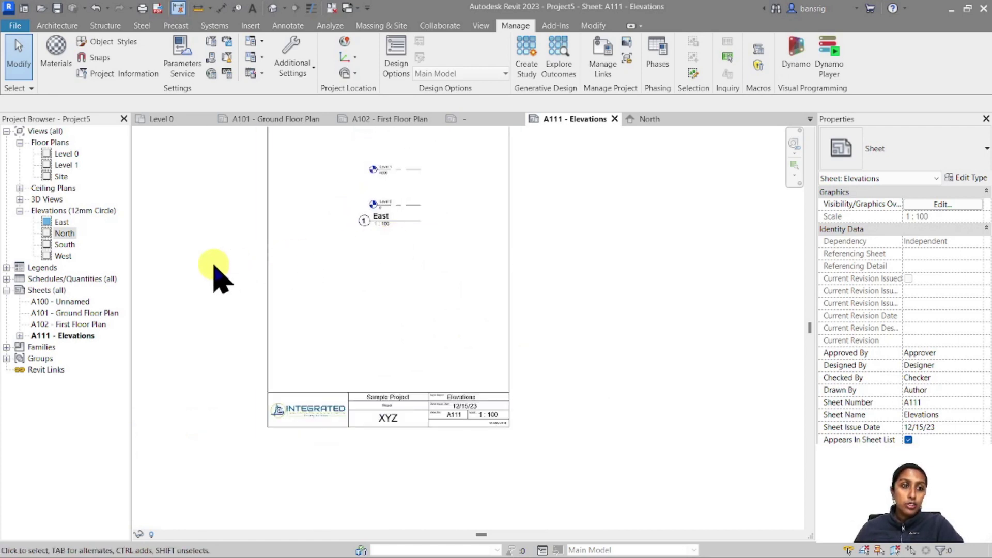
{"action": "double_click", "coordinate": [63, 233]}
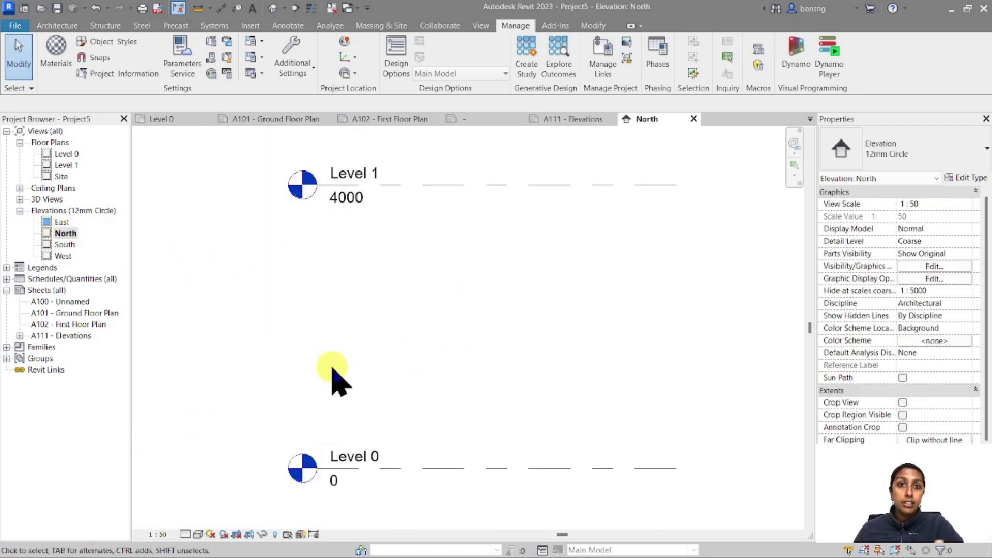
{"action": "double_click", "coordinate": [74, 335]}
{"action": "left_click", "coordinate": [64, 233]}
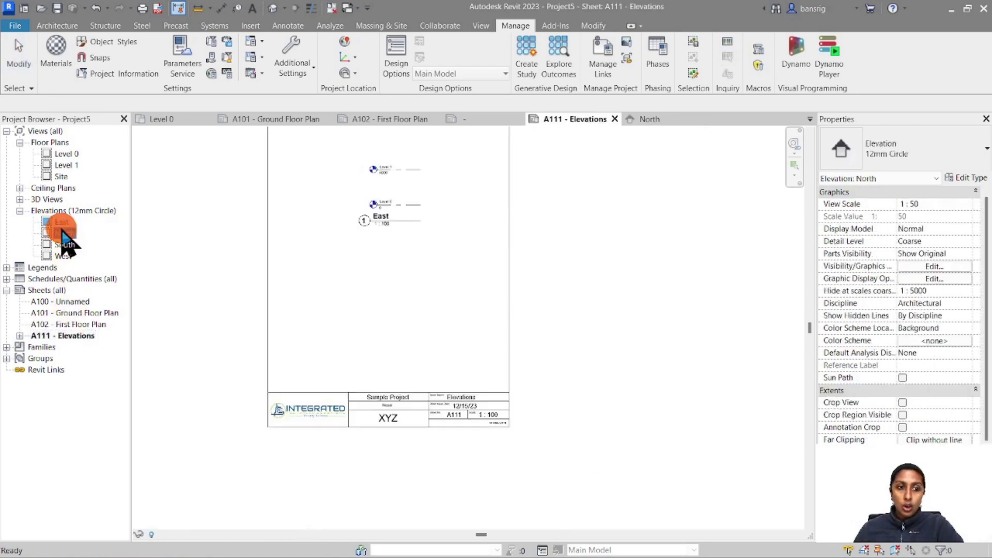
{"action": "left_click", "coordinate": [396, 304]}
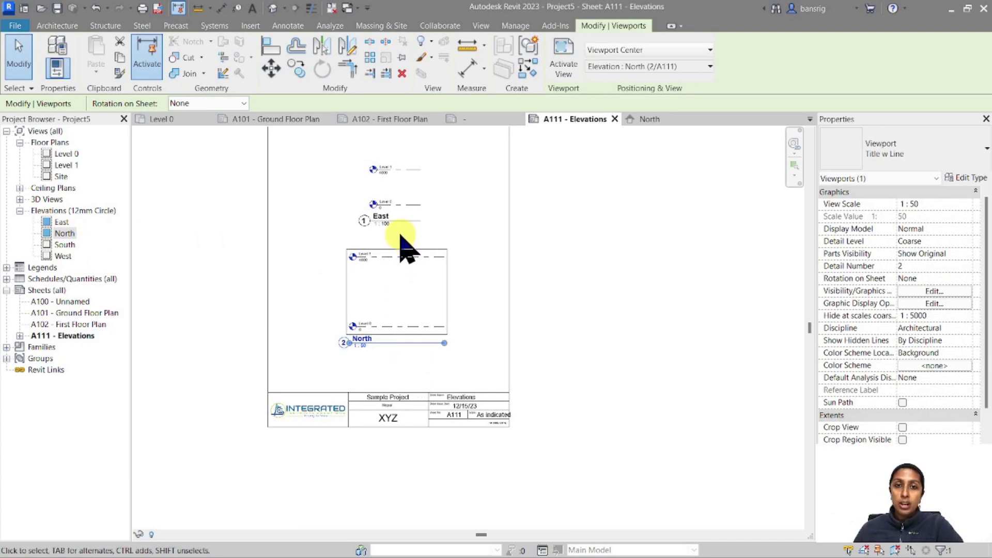
Examine the title block's Scale field and compare it with the scales under the East and North view titles.
{"action": "scroll", "coordinate": [498, 443], "scroll_direction": "up", "scroll_amount": 2}
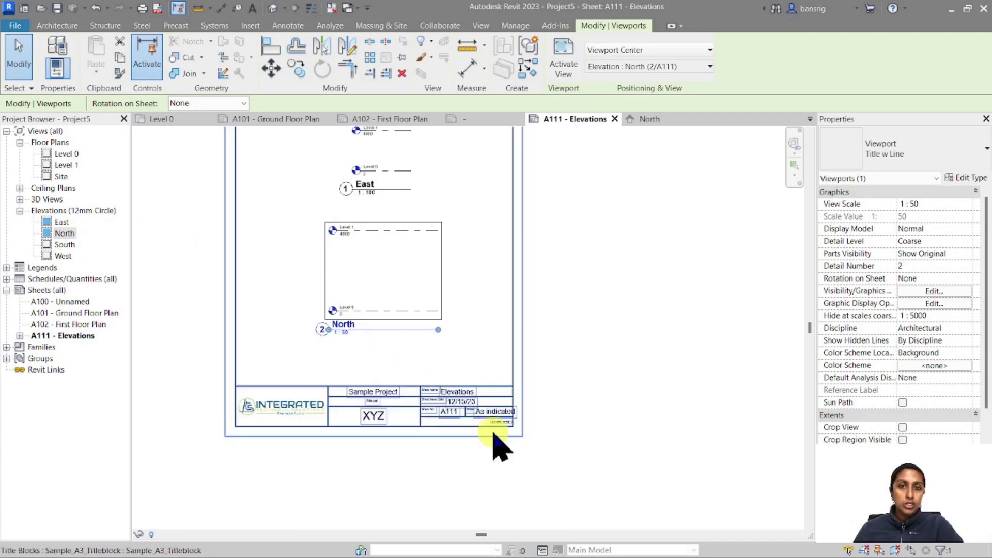
{"action": "scroll", "coordinate": [486, 444], "scroll_direction": "down", "scroll_amount": 1}
{"action": "scroll", "coordinate": [479, 434], "scroll_direction": "up", "scroll_amount": 1}
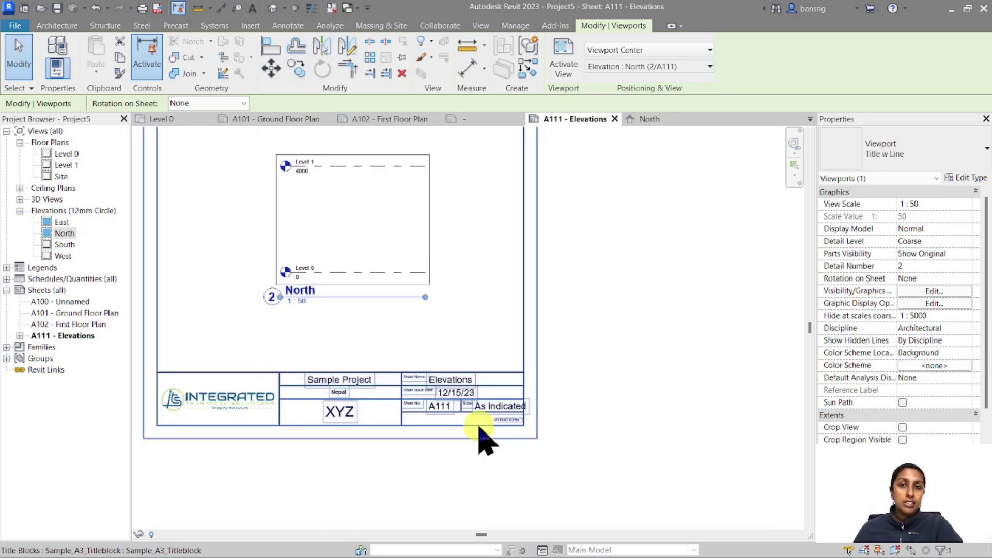
{"action": "scroll", "coordinate": [489, 431], "scroll_direction": "up", "scroll_amount": 2}
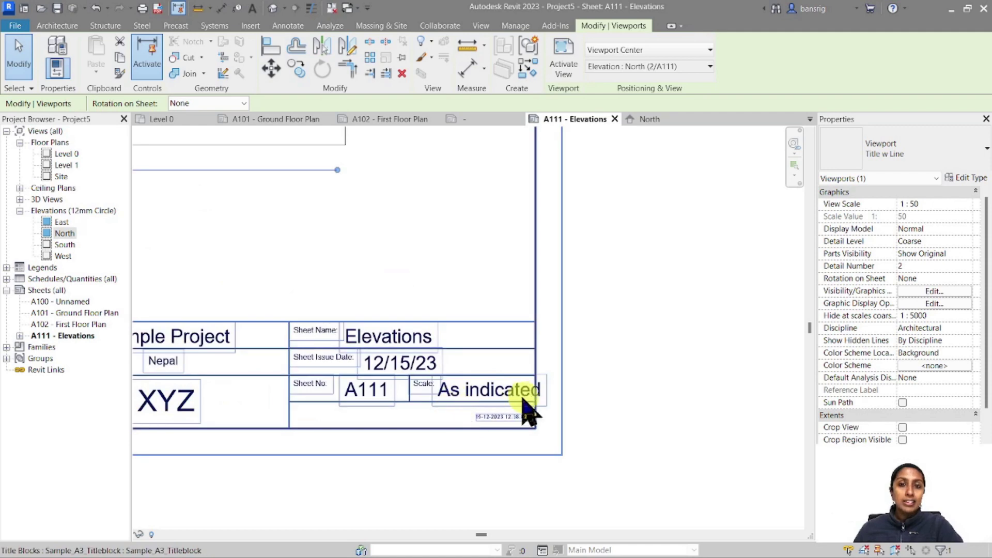
{"action": "scroll", "coordinate": [442, 355], "scroll_direction": "down", "scroll_amount": 5}
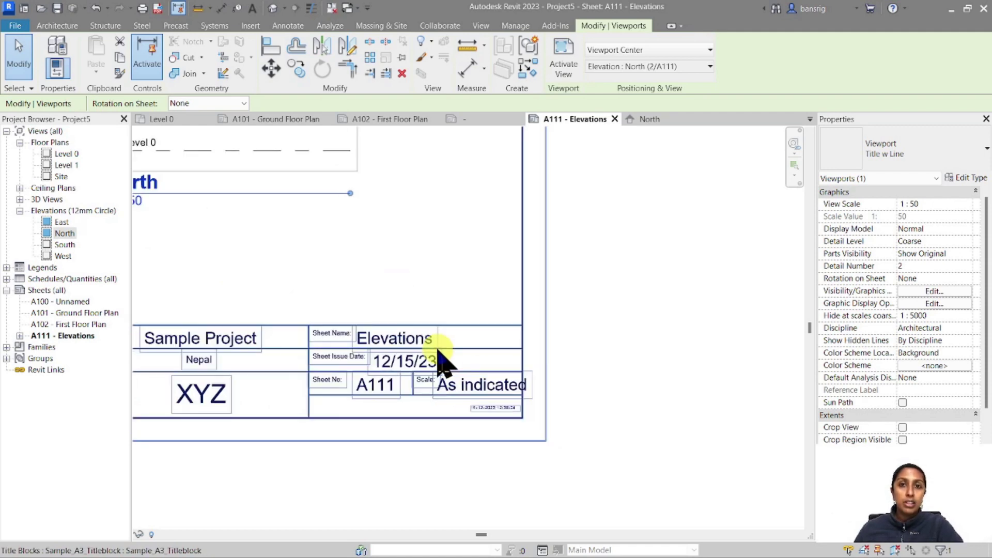
{"action": "middle_click_drag", "start_coordinate": [355, 240], "coordinate": [428, 403]}
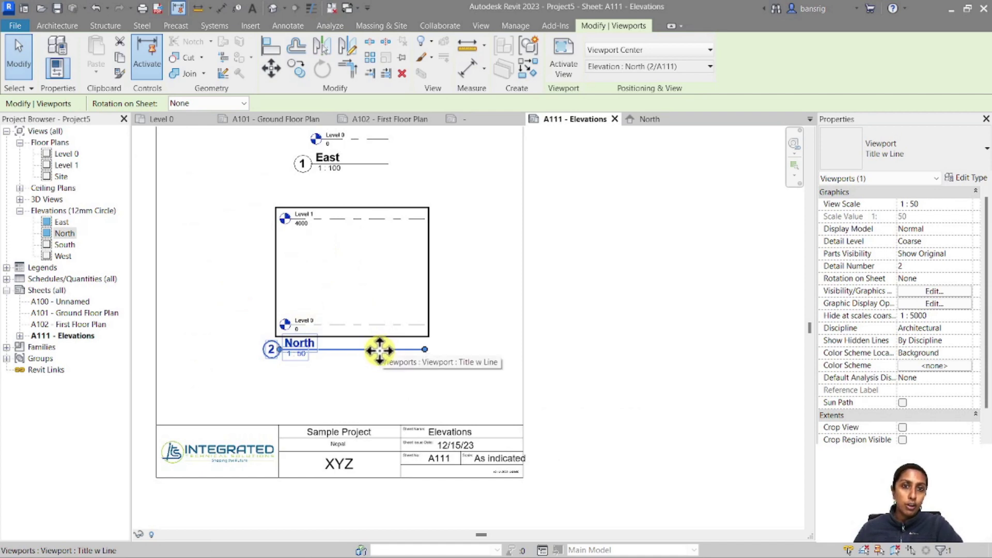
{"action": "middle_click_drag", "start_coordinate": [380, 350], "coordinate": [489, 322]}
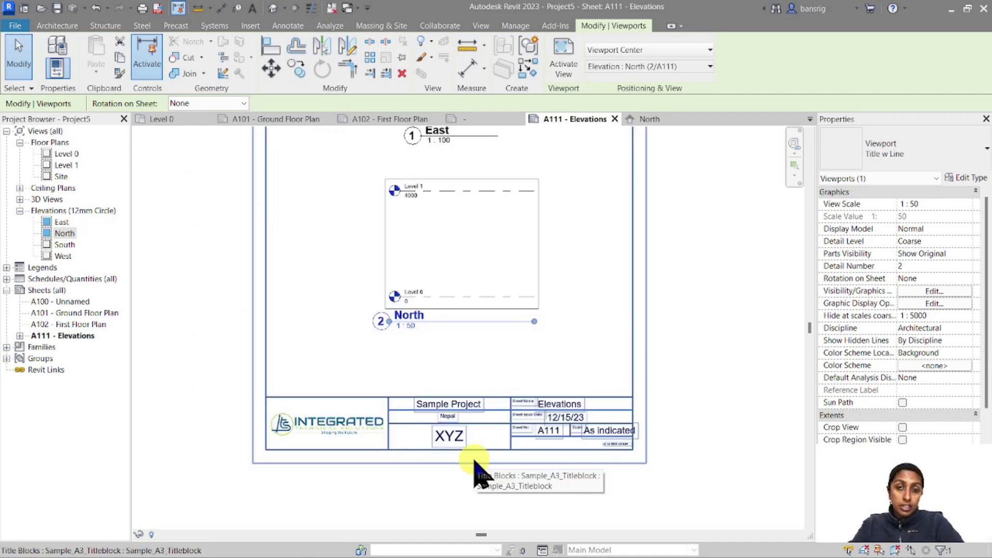